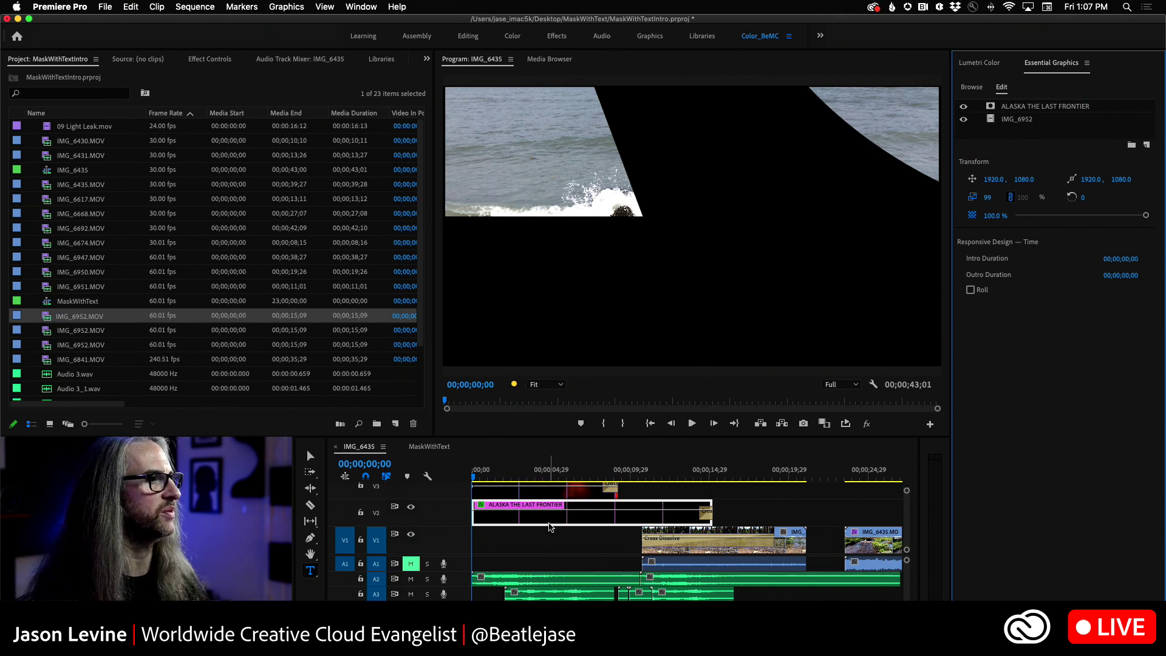
# - Play and scrub through the title intro, then select the title graphic in the preview
pyautogui.press('space')
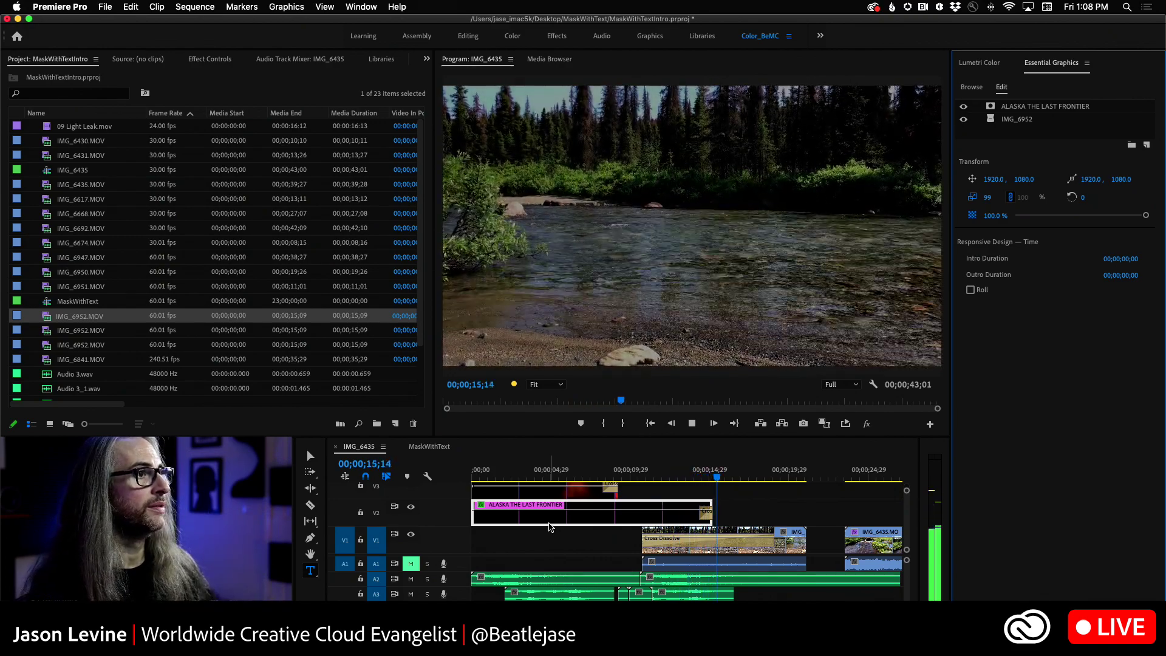
pyautogui.press('space')
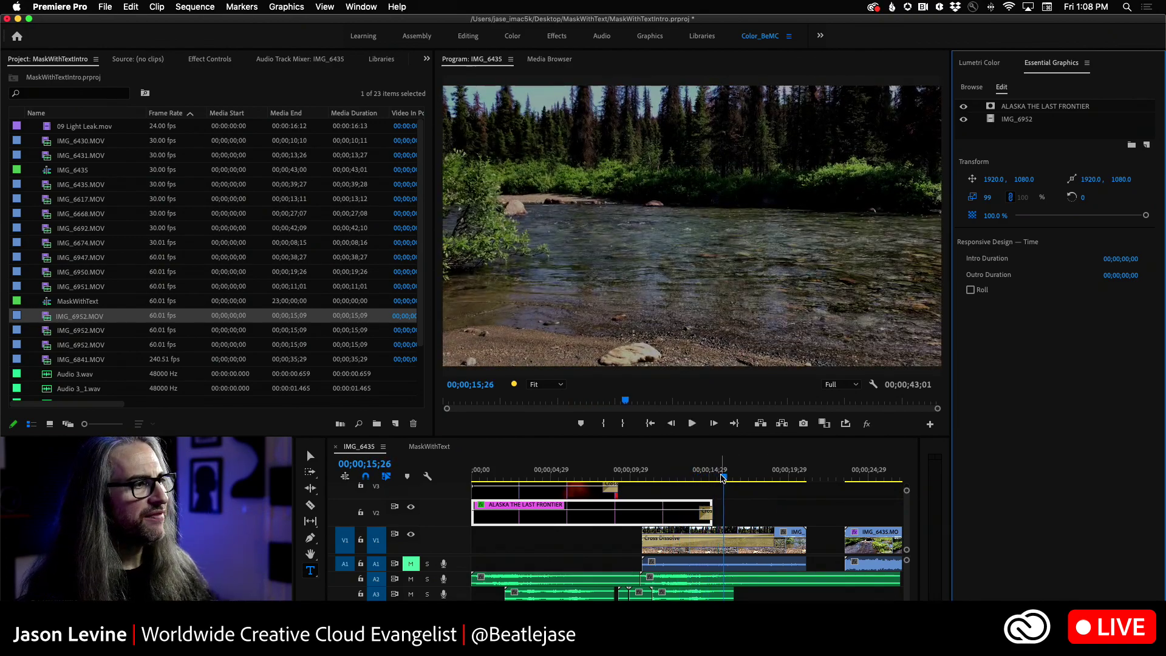
pyautogui.click(496, 475)
pyautogui.press('space')
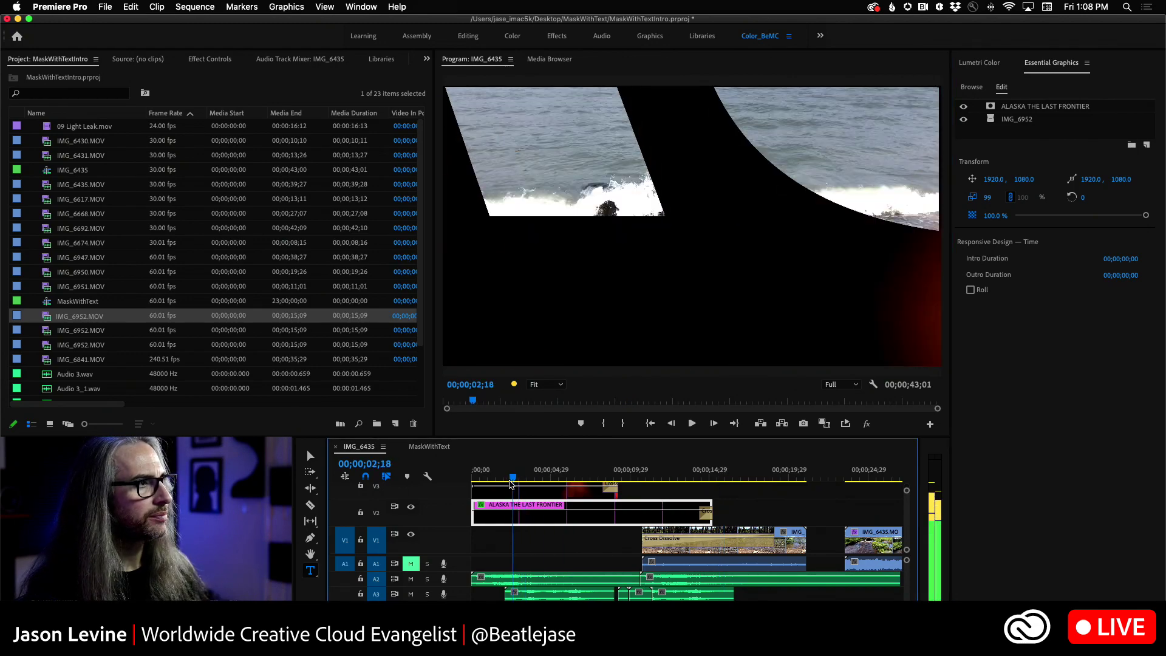
pyautogui.moveTo(510, 483); pyautogui.dragTo(594, 478)
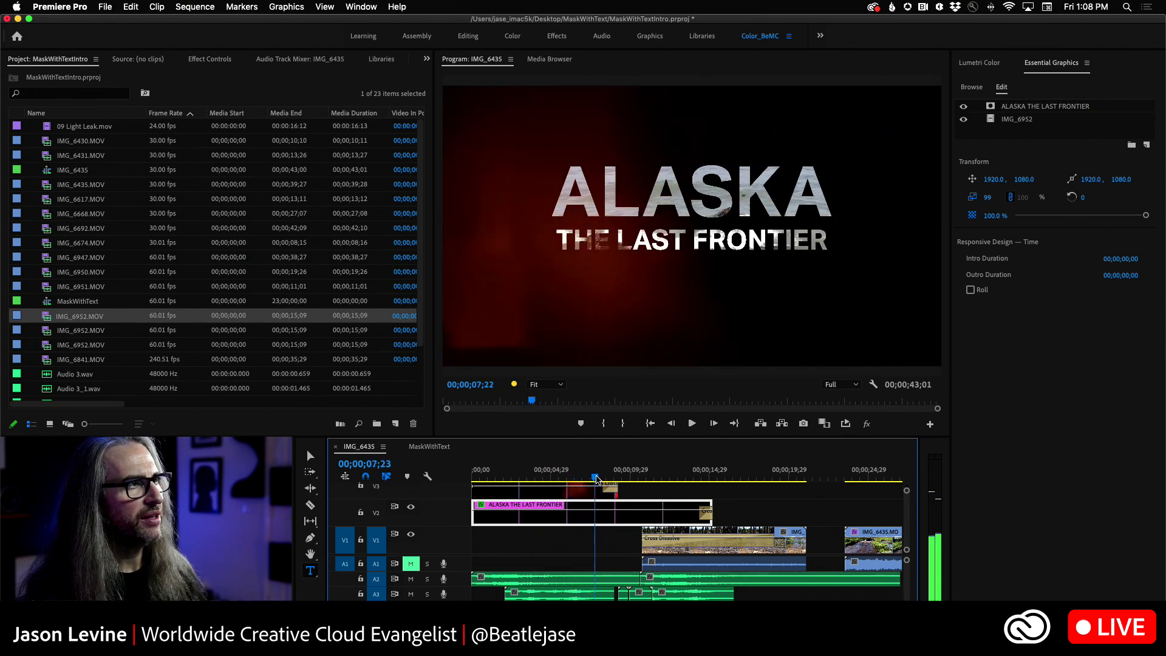
pyautogui.press('space')
pyautogui.press('space')
pyautogui.click(753, 255)
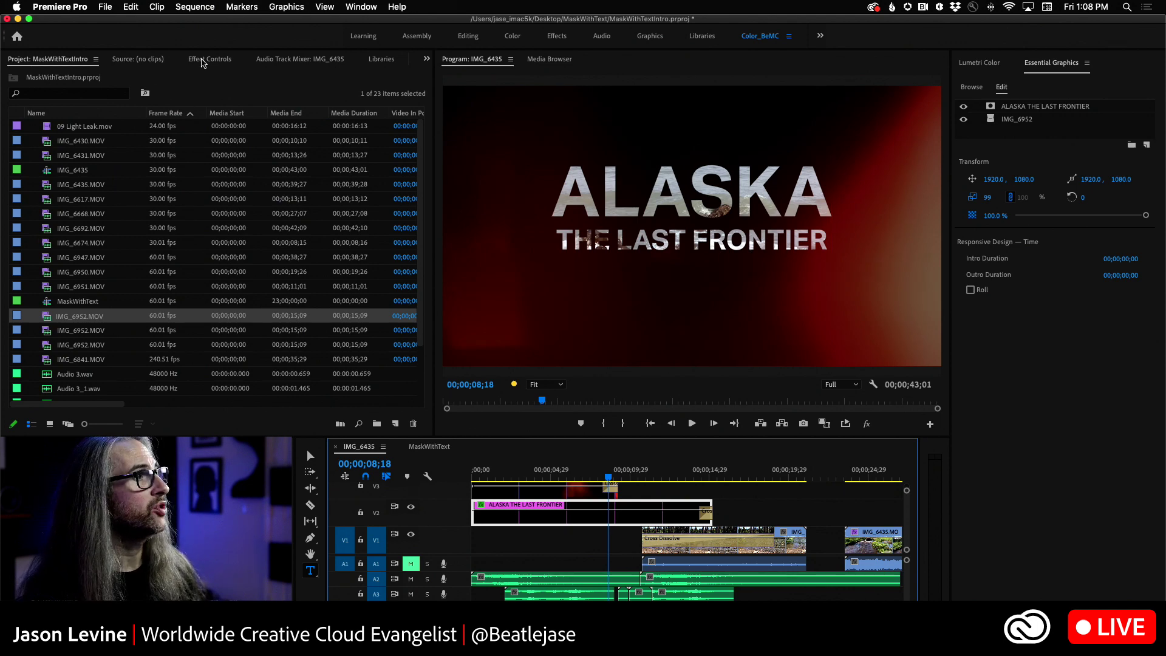
# - In Effect Controls, reveal the ALASKA text layer's Transform and view the Scale keyframe's interpolation options
pyautogui.click(211, 59)
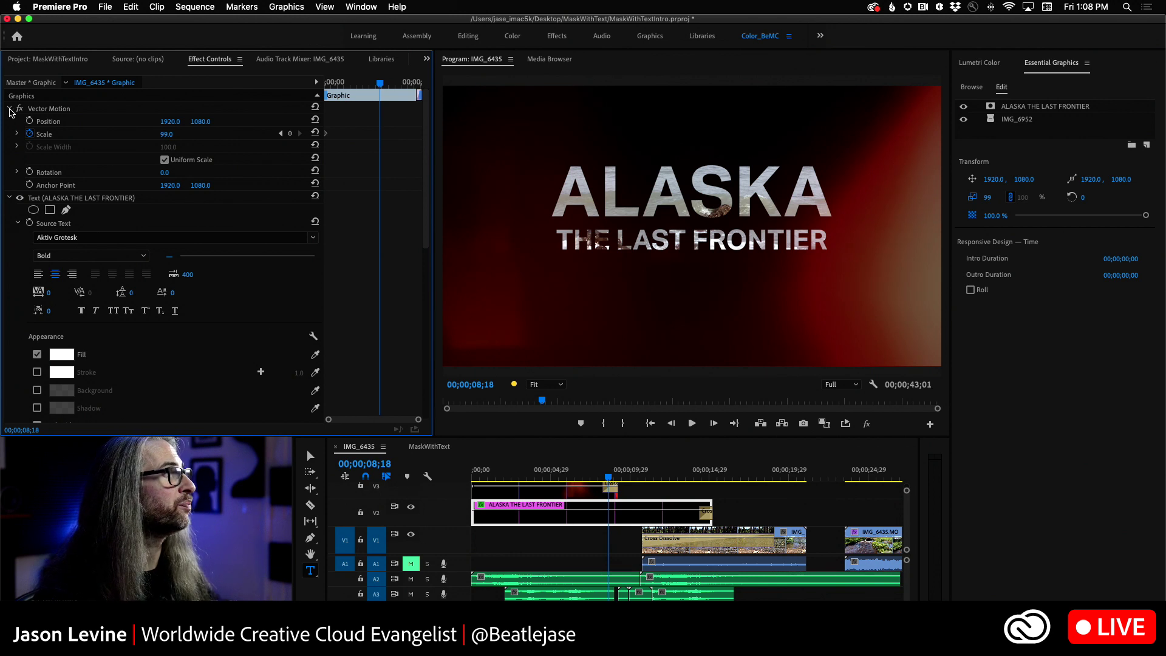
pyautogui.click(12, 111)
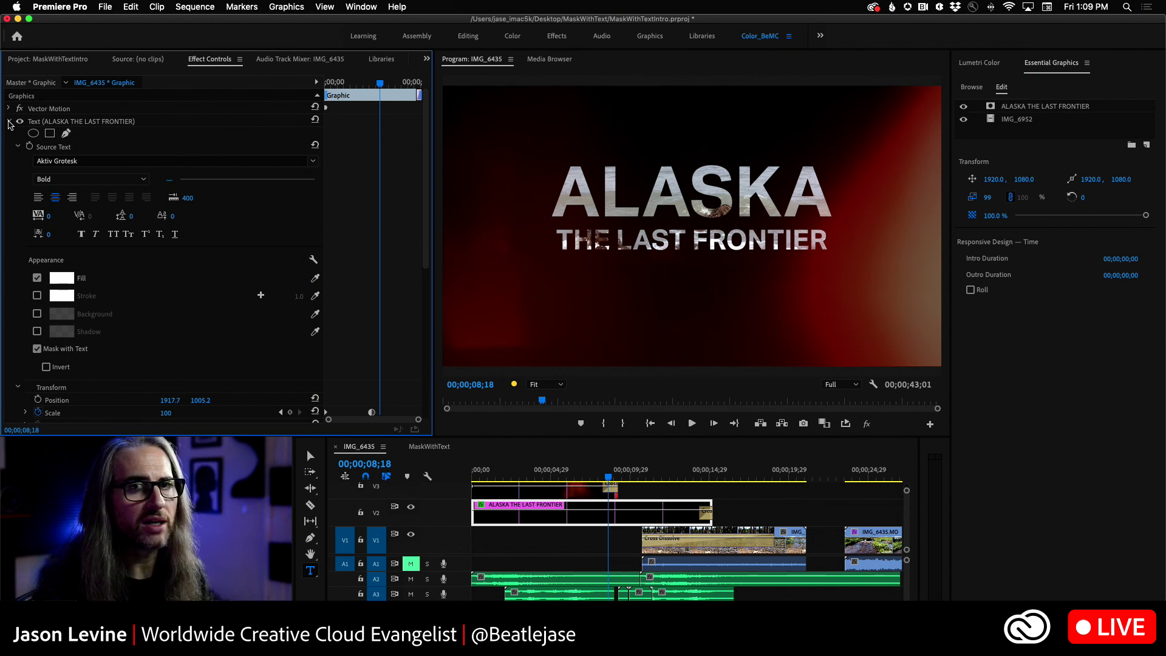
pyautogui.click(9, 121)
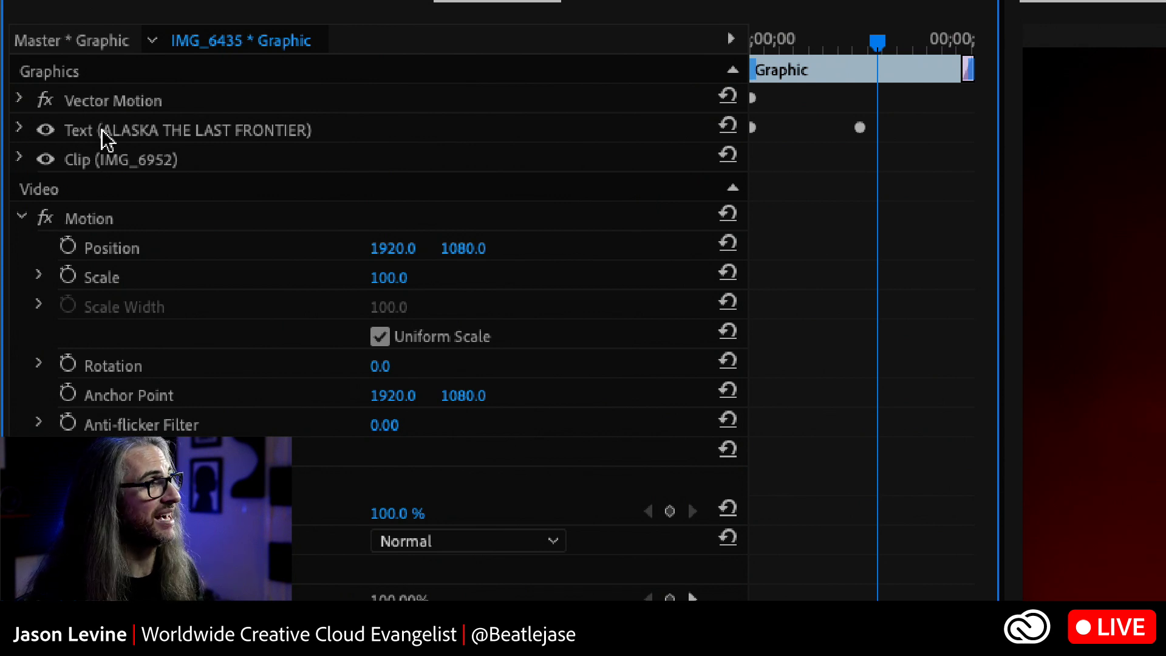
pyautogui.click(20, 129)
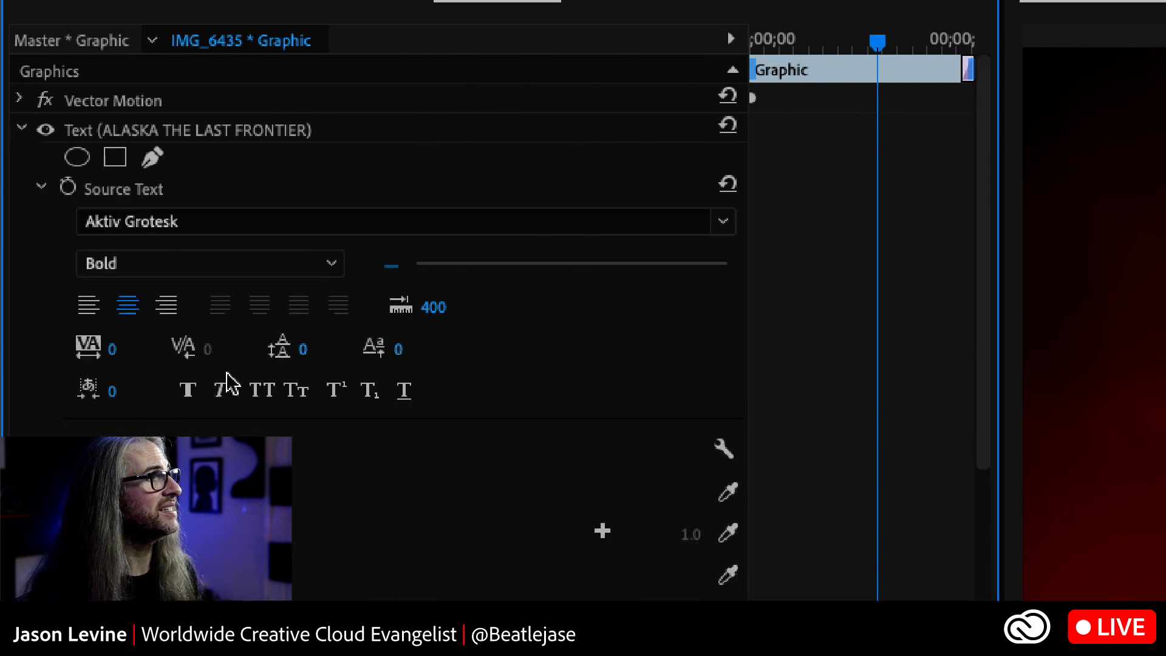
pyautogui.click(41, 188)
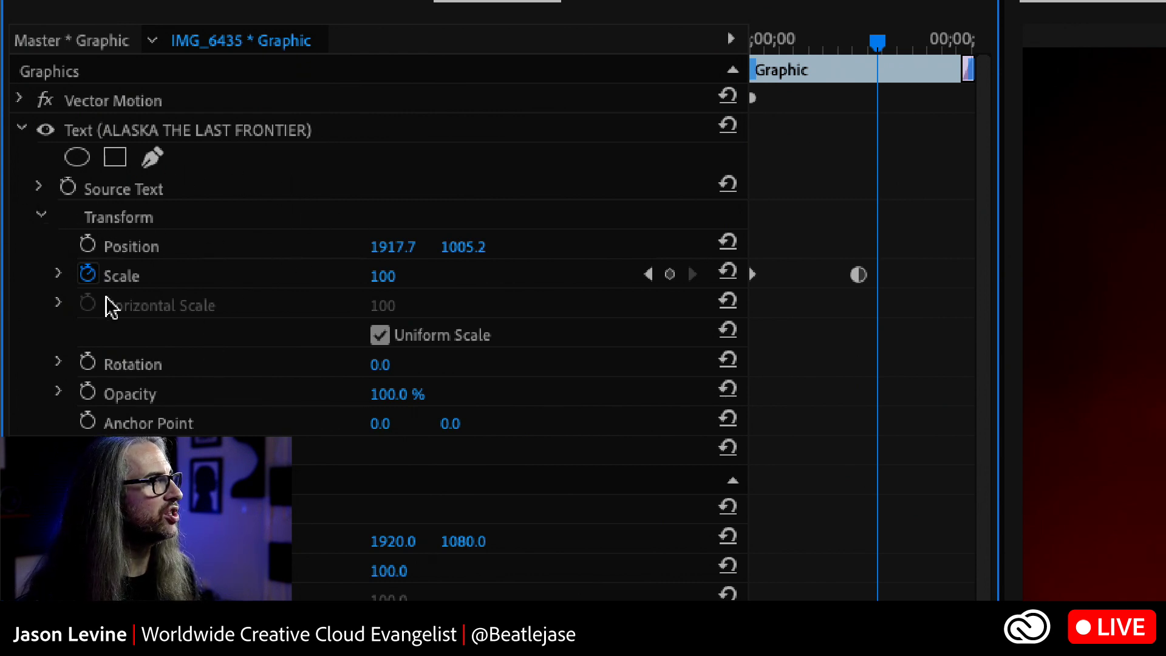
pyautogui.moveTo(877, 43)
pyautogui.mouseDown()
pyautogui.moveTo(768, 44)
pyautogui.moveTo(861, 44)
pyautogui.mouseUp()
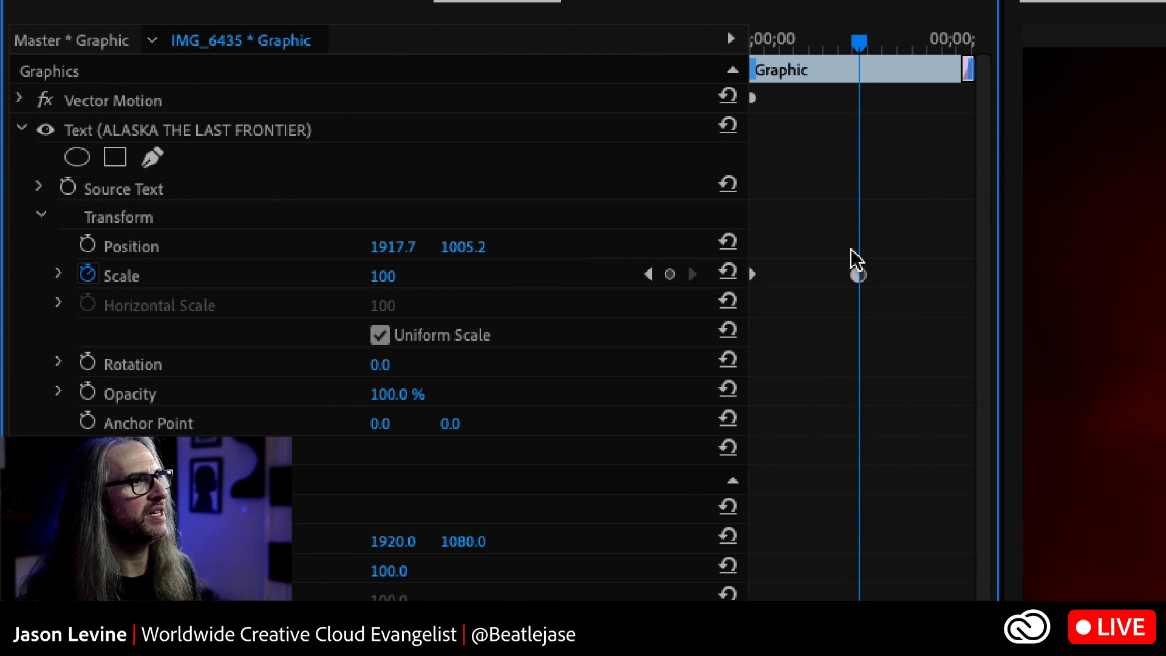
pyautogui.rightClick(859, 275)
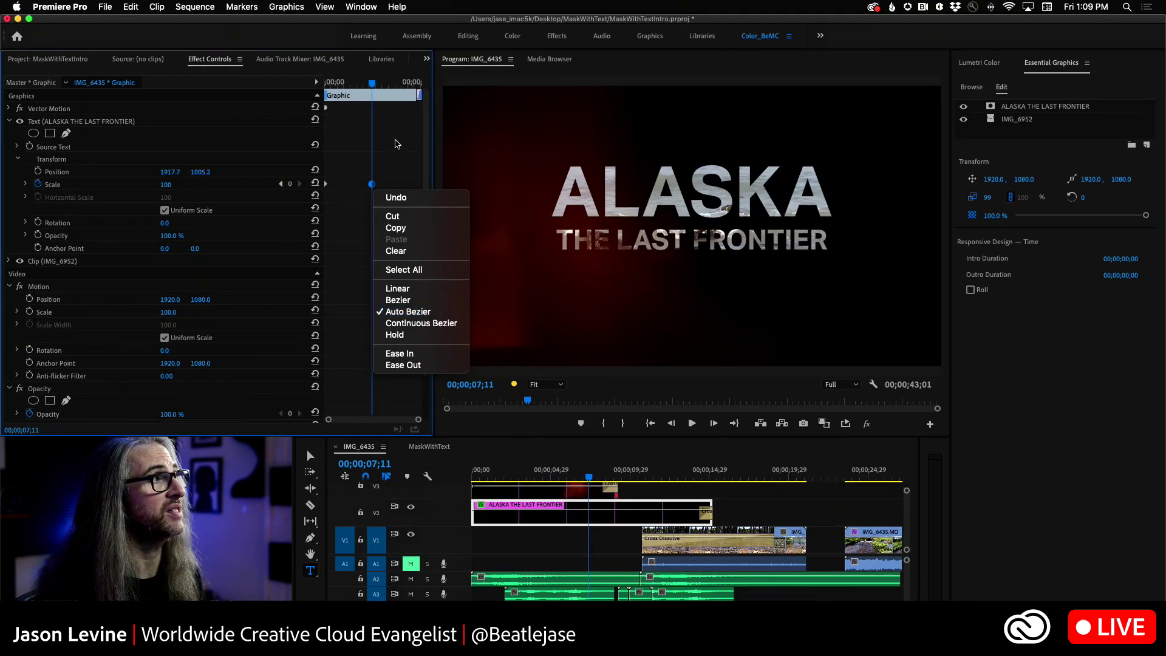
pyautogui.click(396, 144)
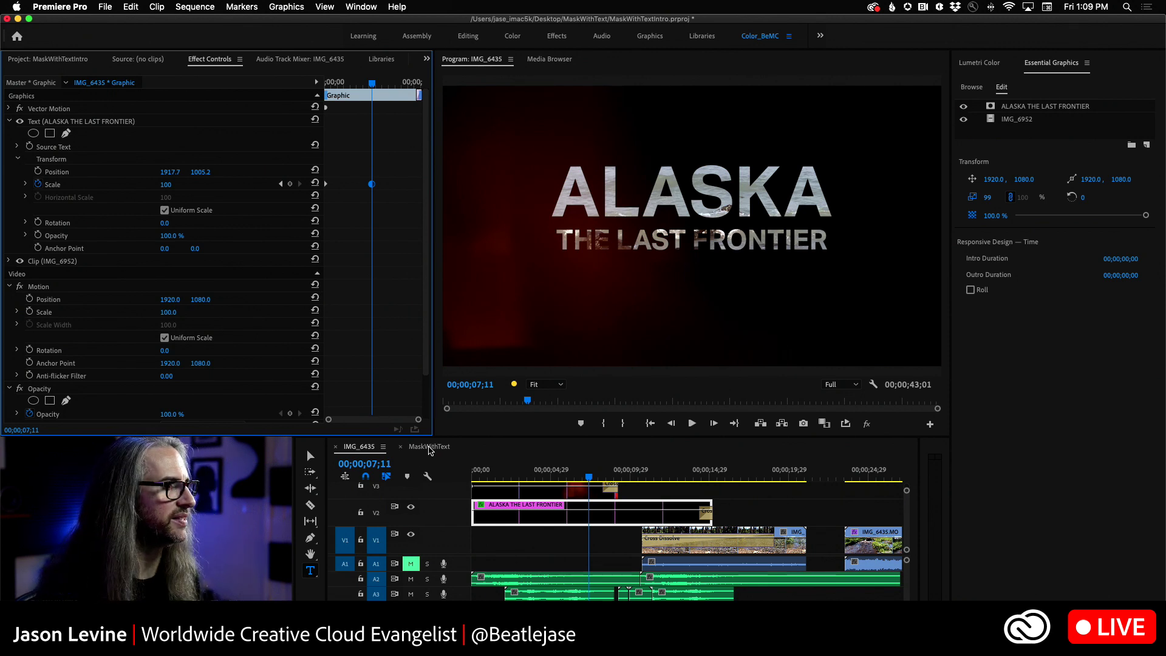
# - In MaskWithText, create an ALASKA text graphic, centre-aligned and horizontally centred
pyautogui.click(429, 447)
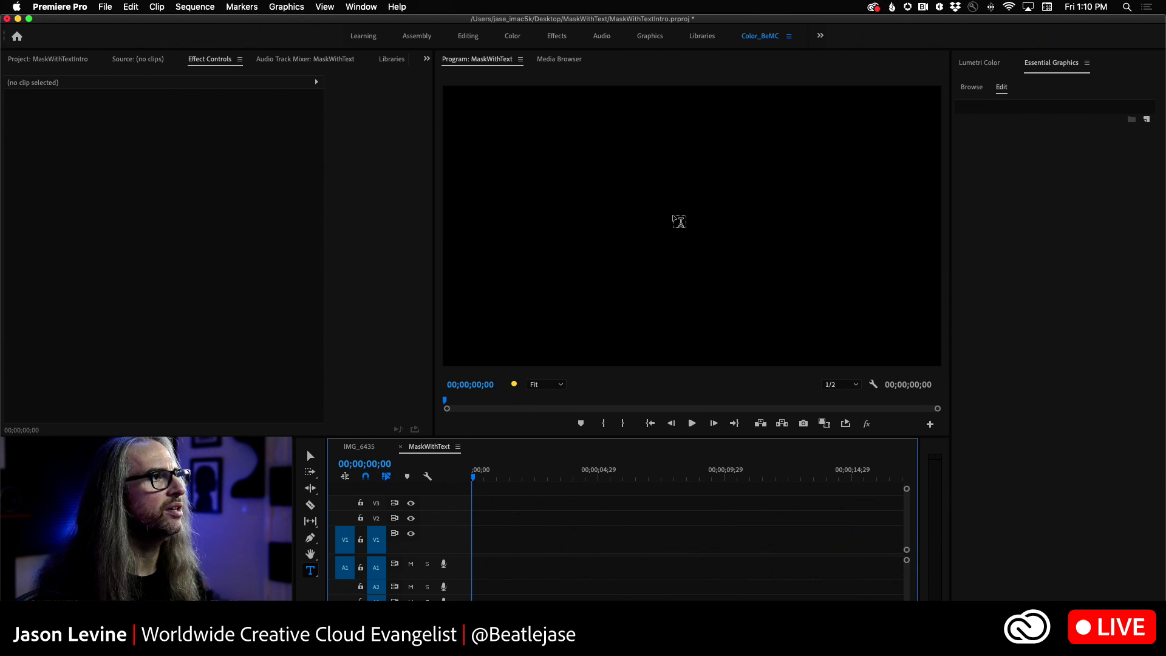
pyautogui.click(666, 214)
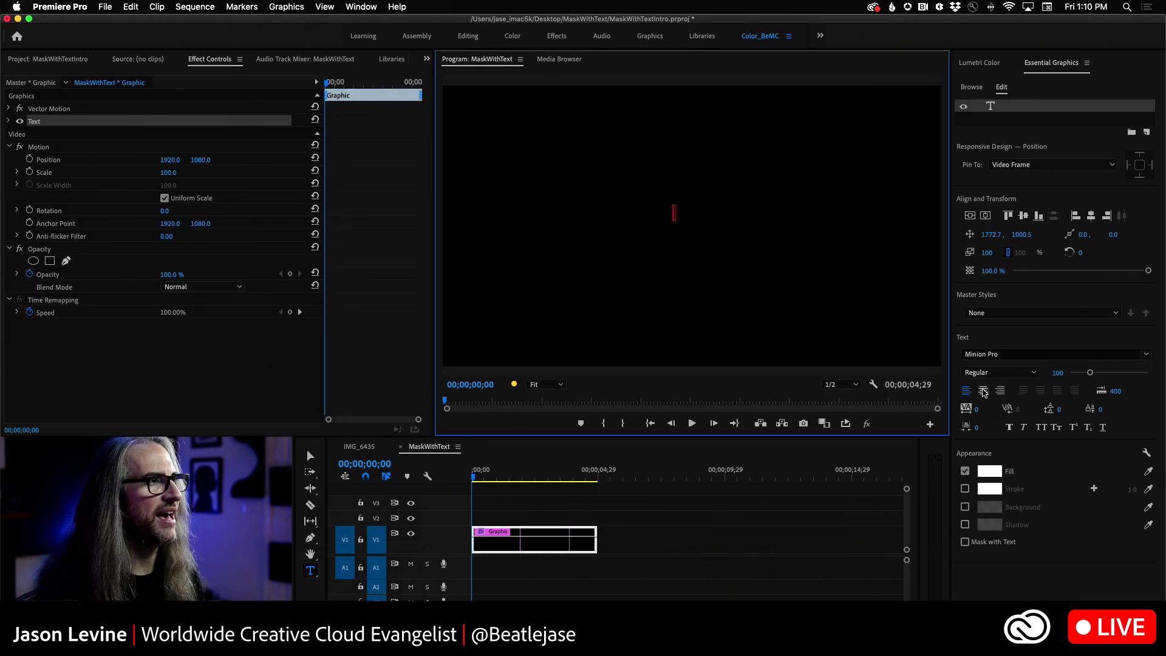
pyautogui.write('AL')
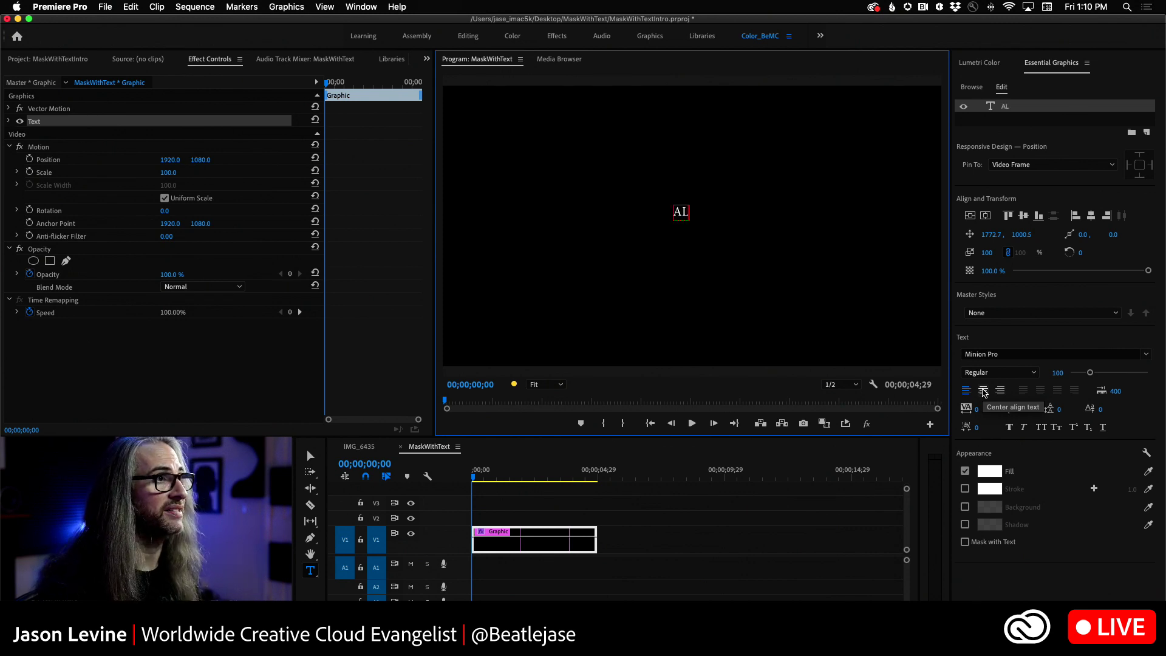
pyautogui.write('ASKA')
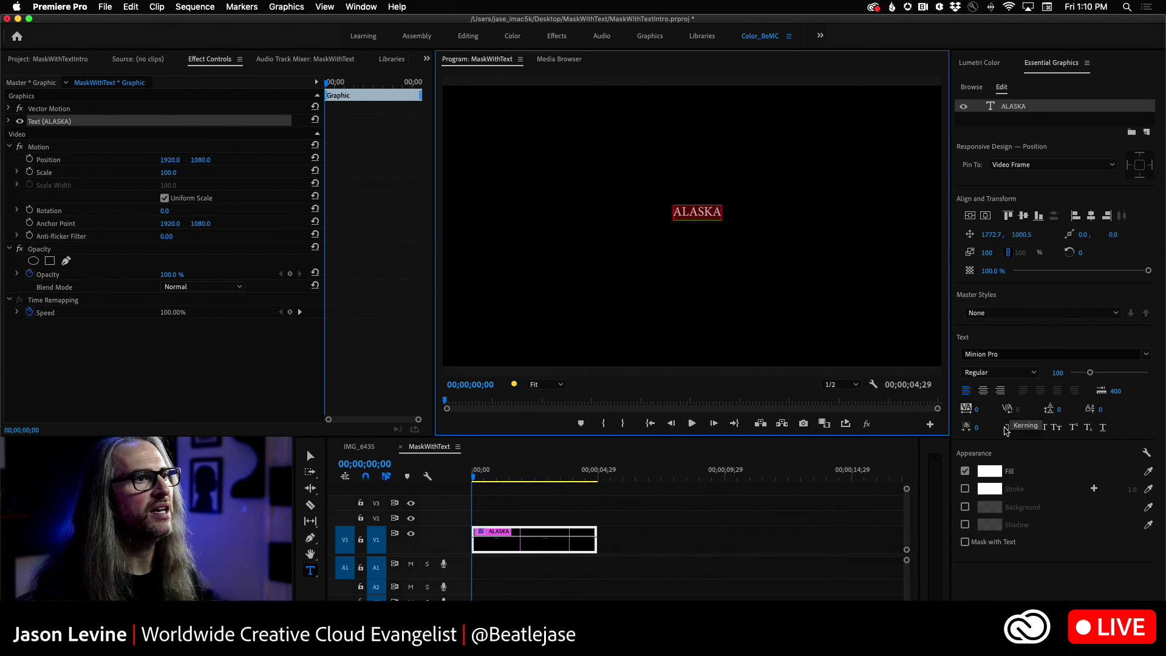
pyautogui.click(984, 392)
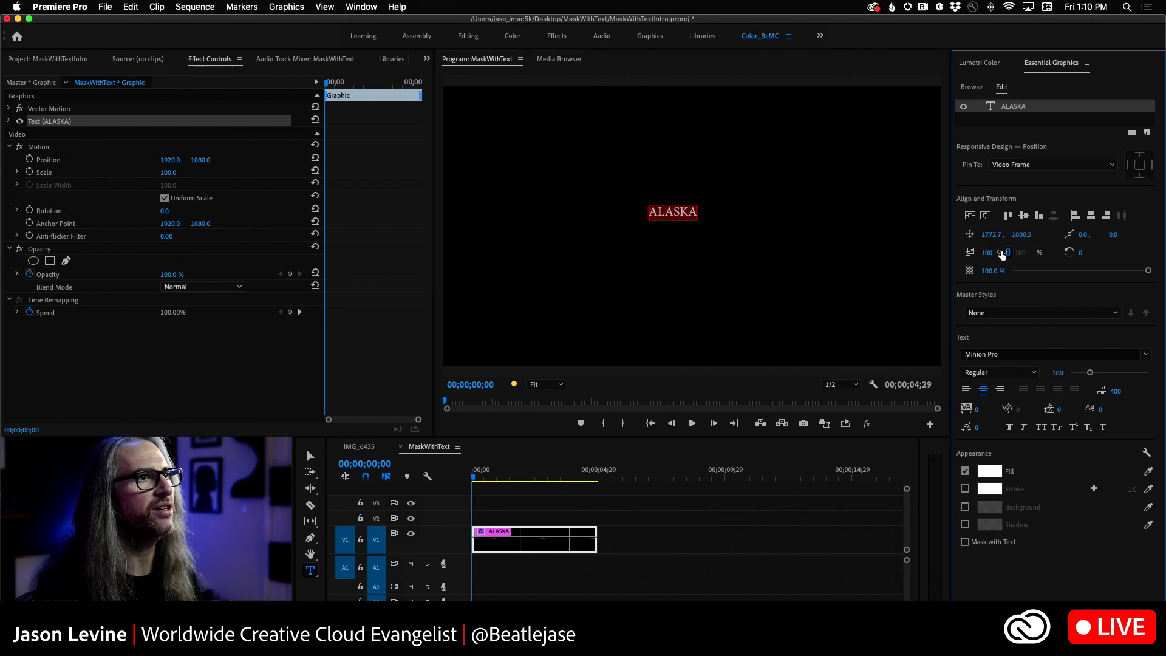
pyautogui.click(986, 217)
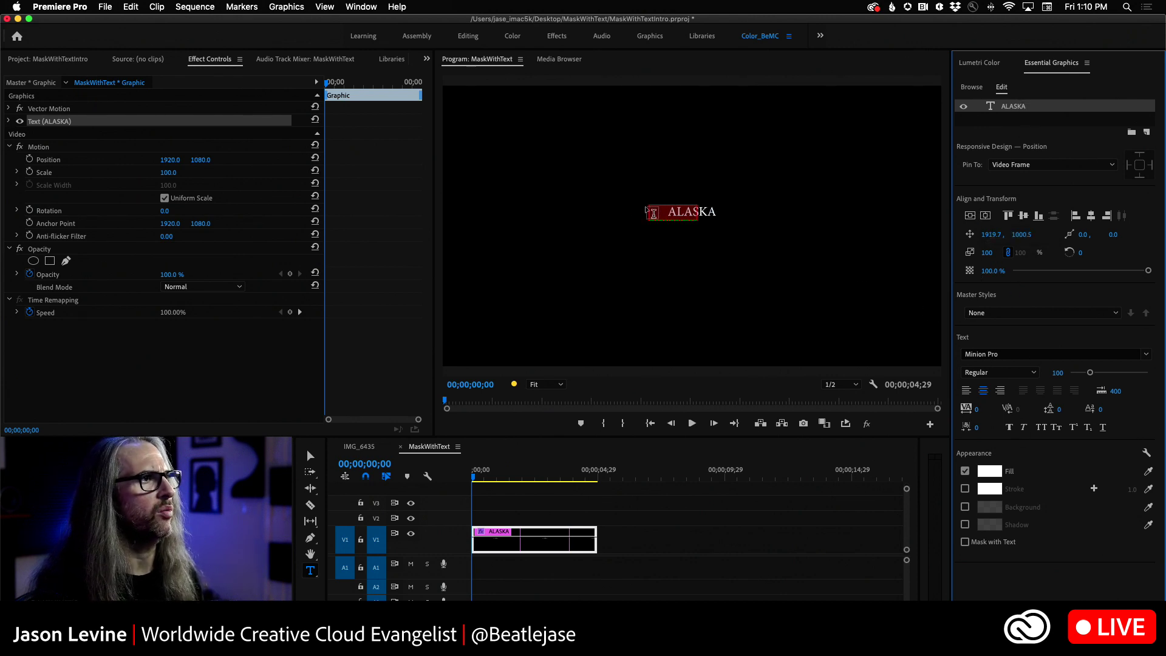
# - Delete the stray empty text layer and enlarge ALASKA to font size 400
pyautogui.click(672, 218)
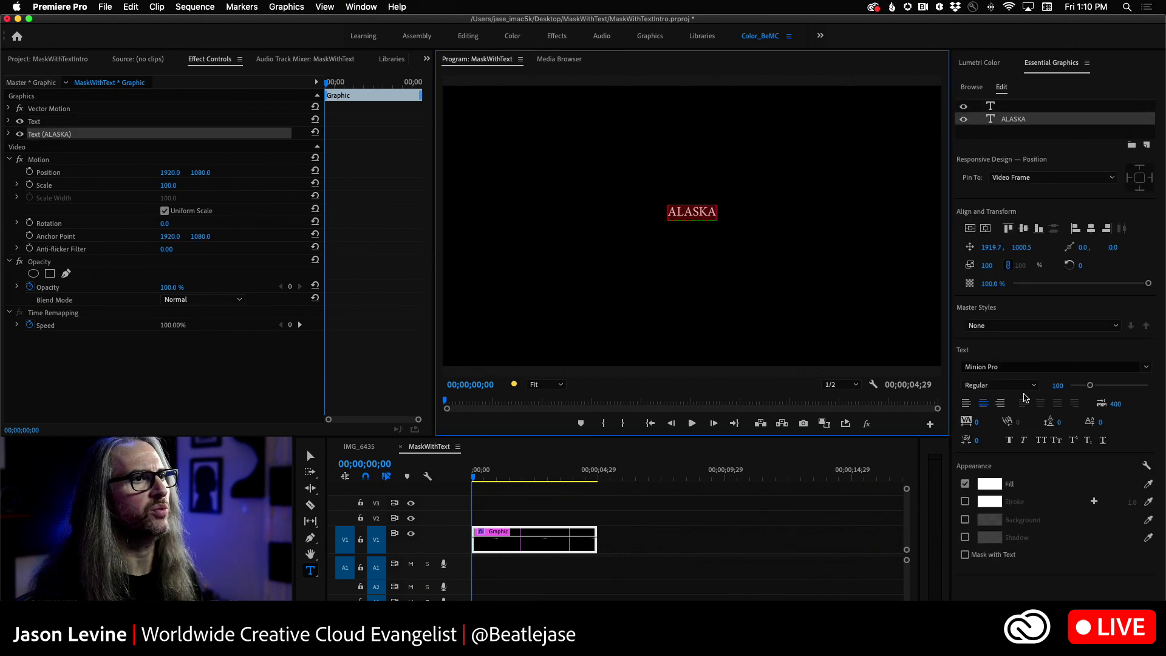
pyautogui.click(1025, 108)
pyautogui.press('BackSpace')
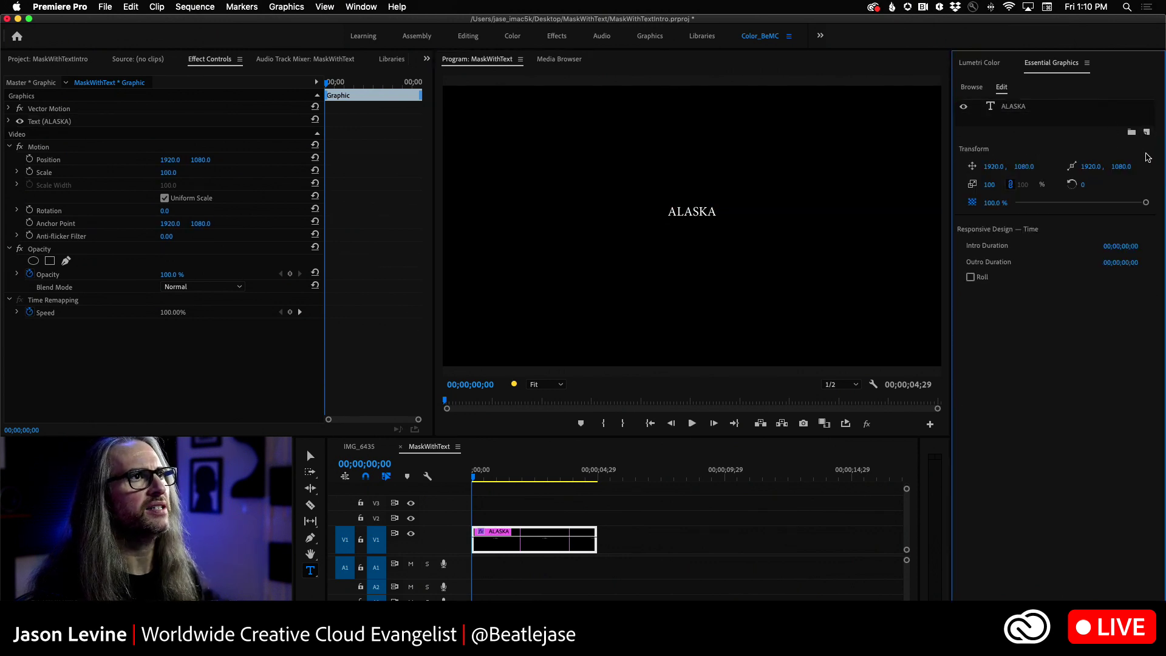
pyautogui.click(1029, 108)
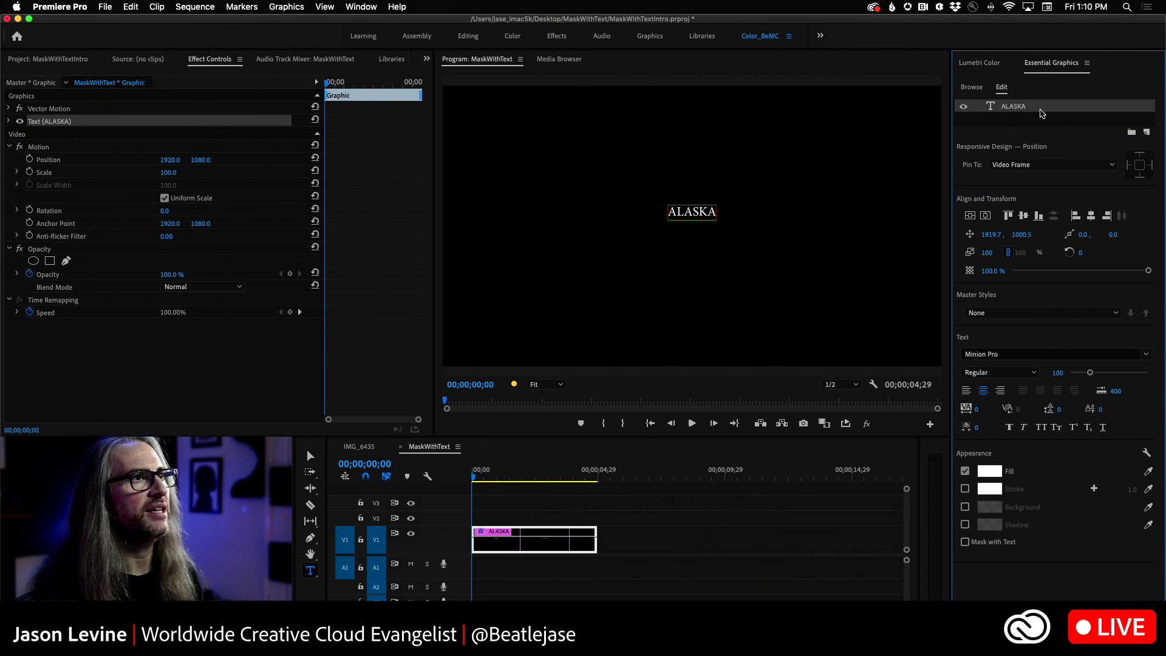
pyautogui.click(1019, 107)
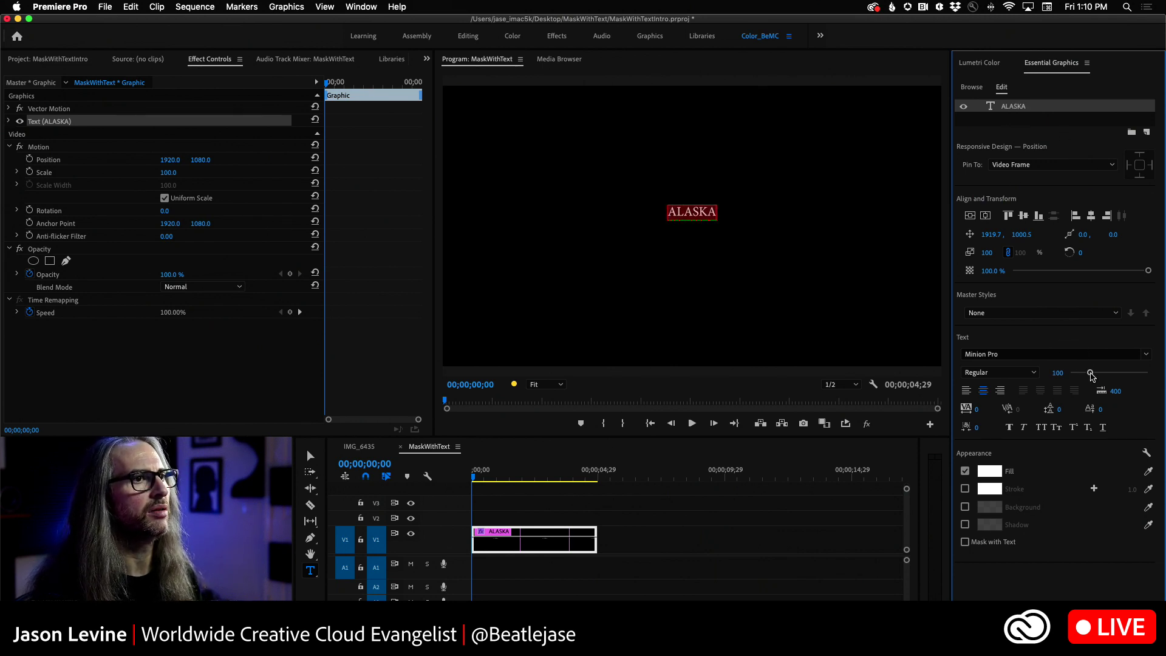
pyautogui.moveTo(1092, 374); pyautogui.dragTo(1161, 374)
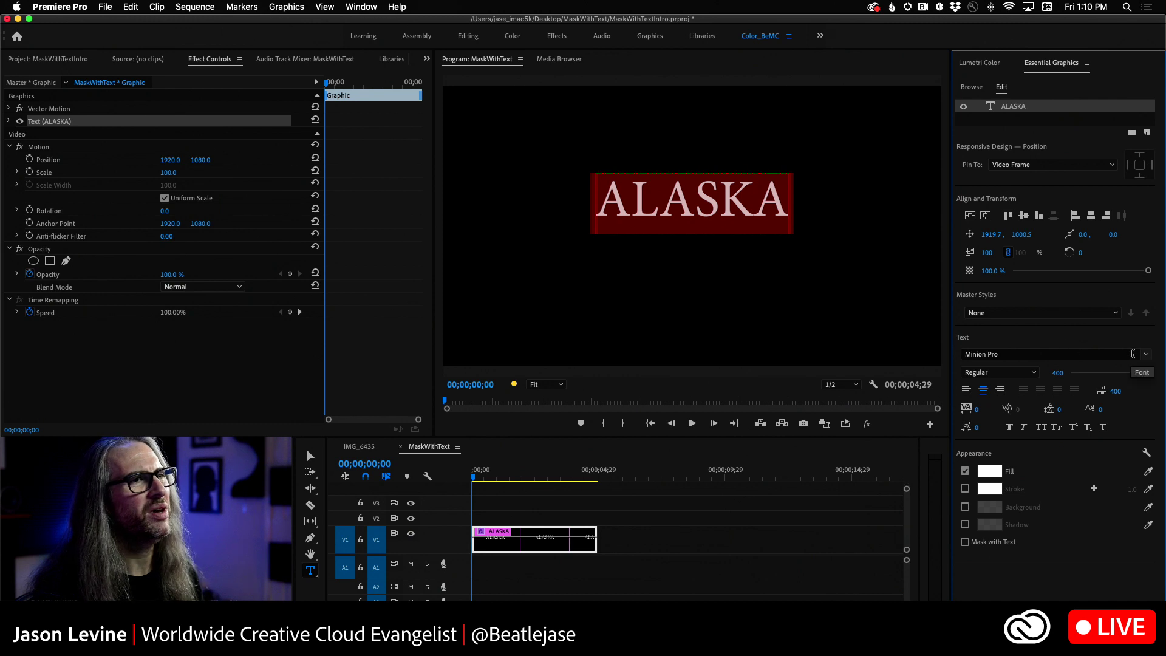
# - Set the ALASKA title font to Coolvetica Heavy and bring up the New Layer choices
pyautogui.click(1149, 355)
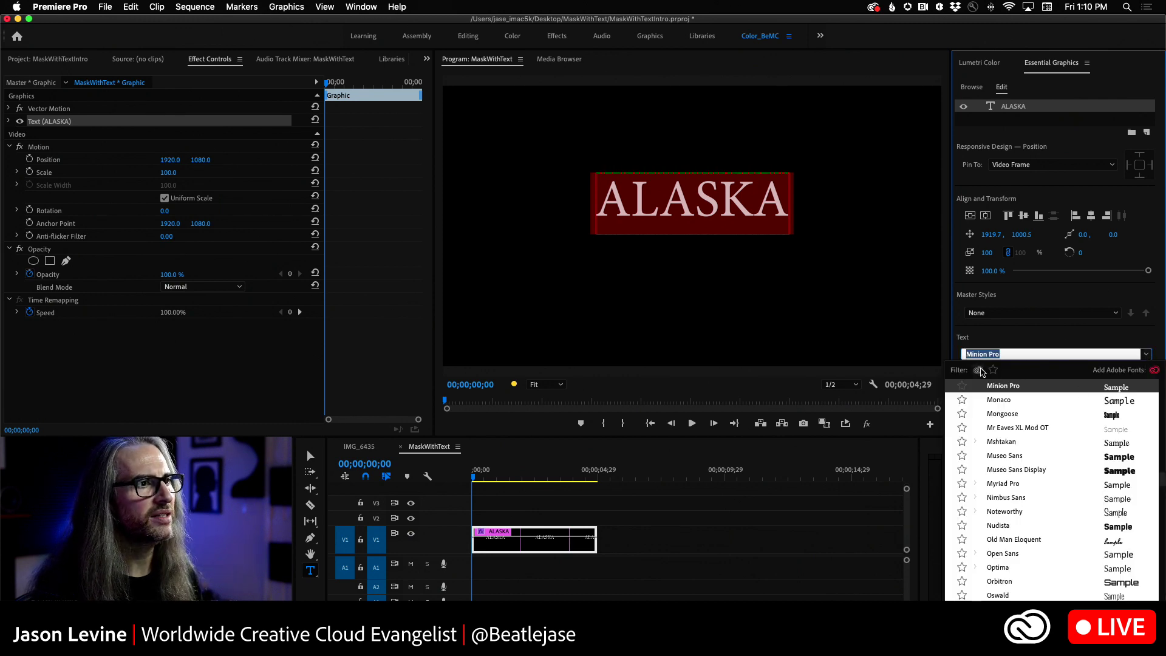
pyautogui.click(981, 371)
pyautogui.scroll(3, 1020, 416)
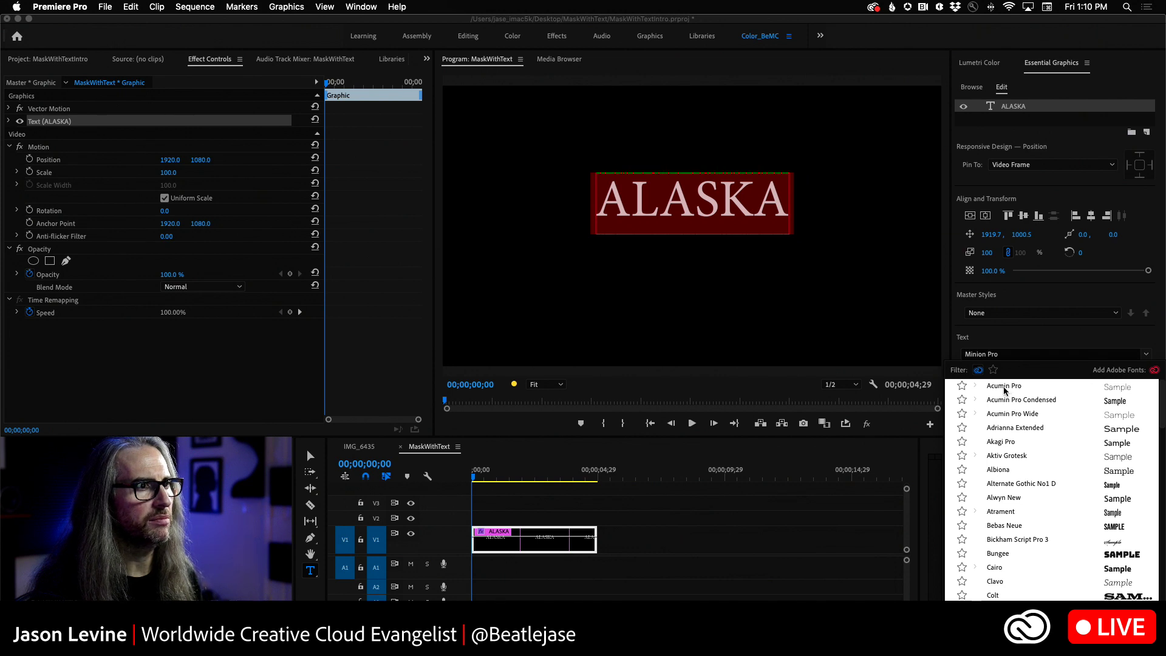
pyautogui.scroll(-2, 1011, 449)
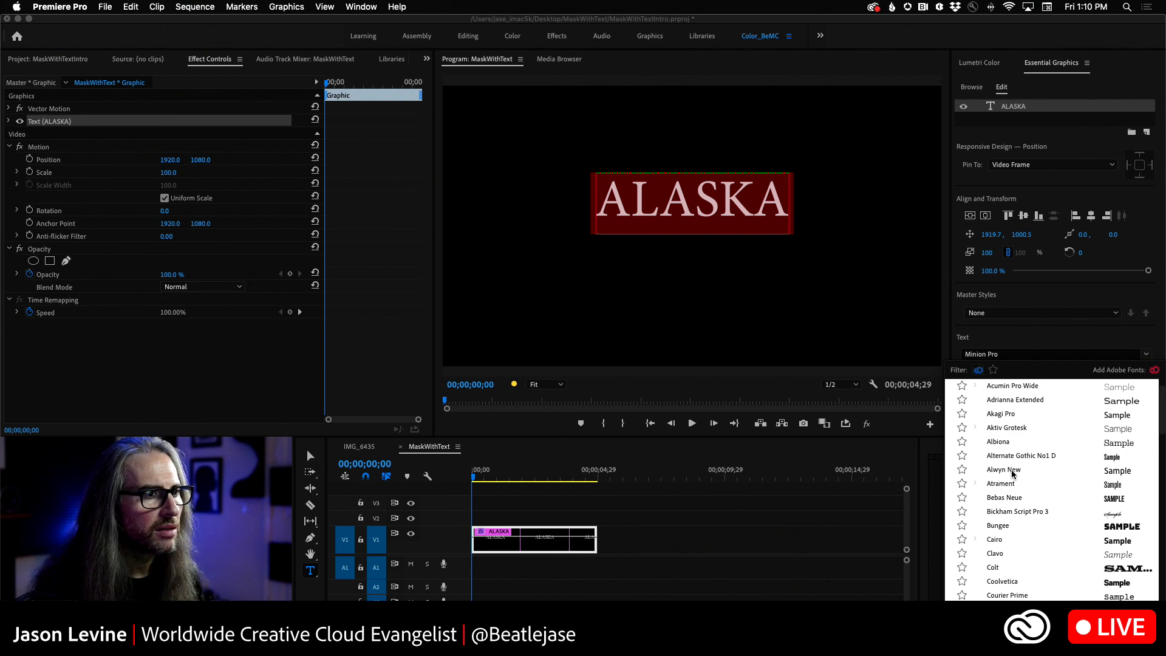
pyautogui.scroll(-3, 1027, 529)
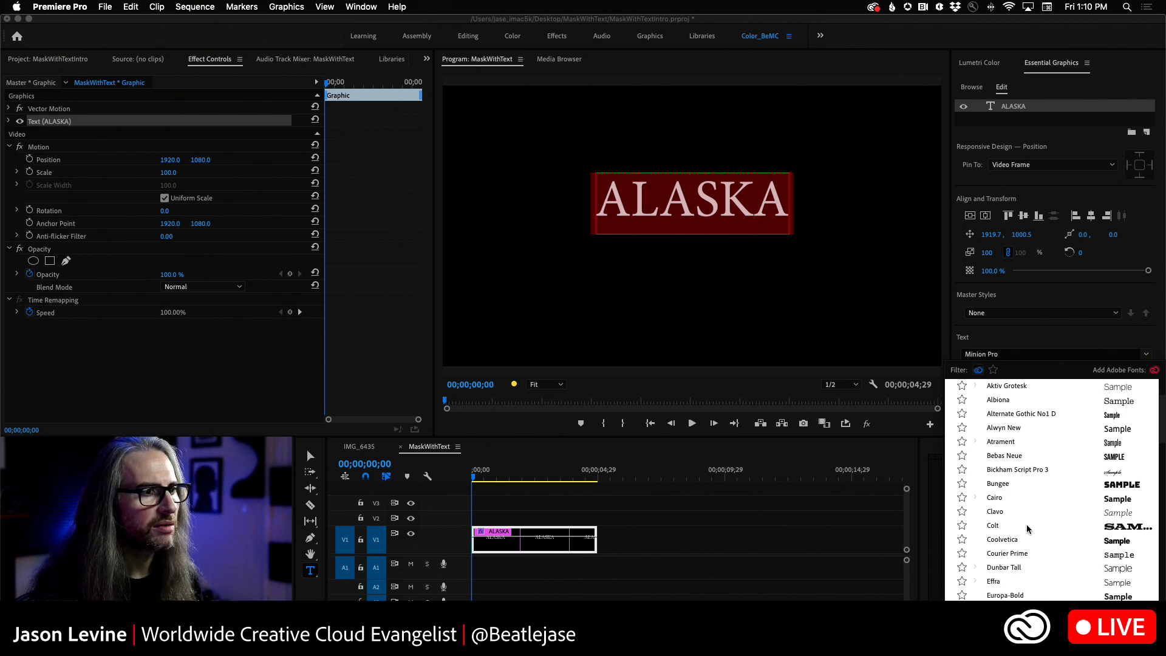
pyautogui.click(1013, 542)
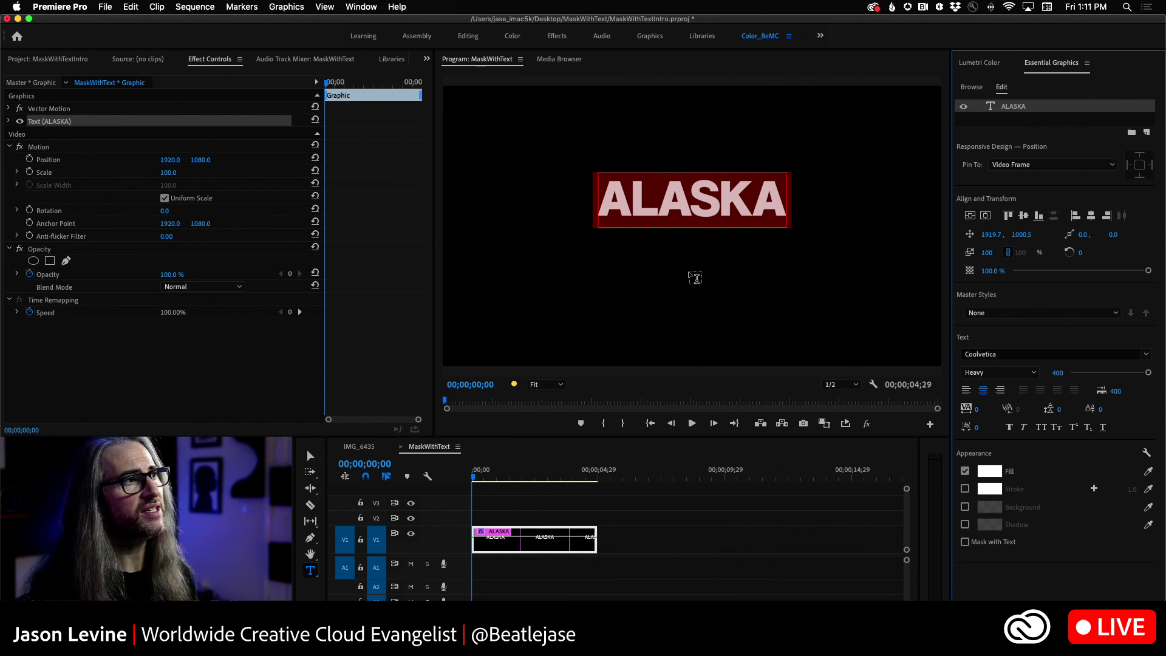
pyautogui.press('v')
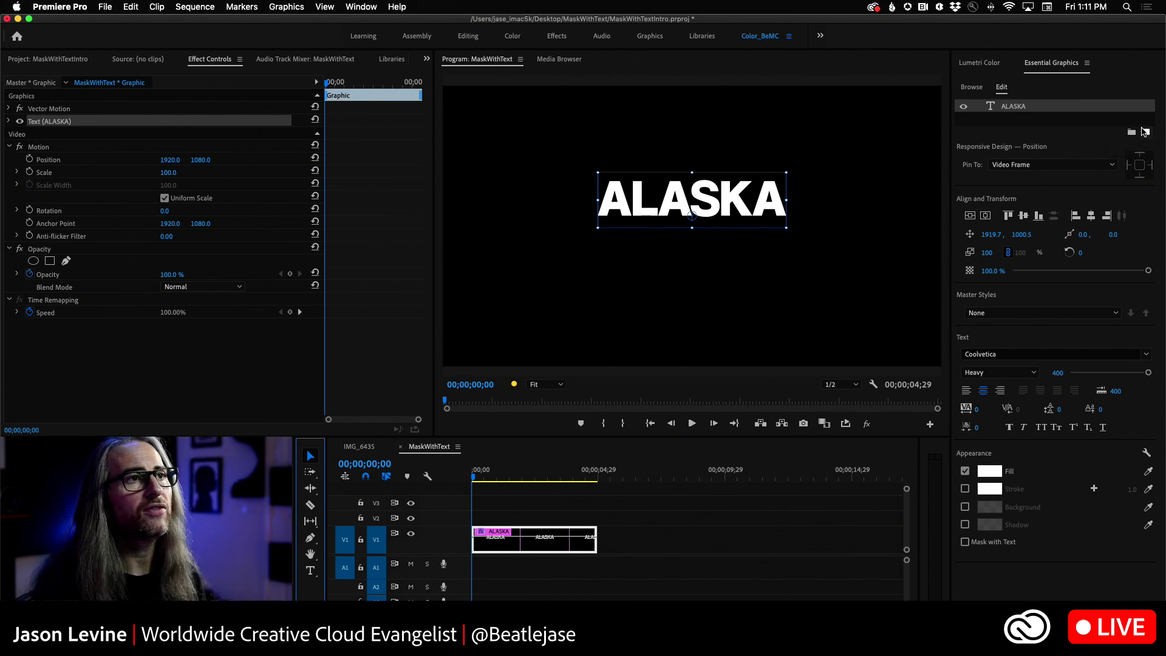
pyautogui.click(1148, 133)
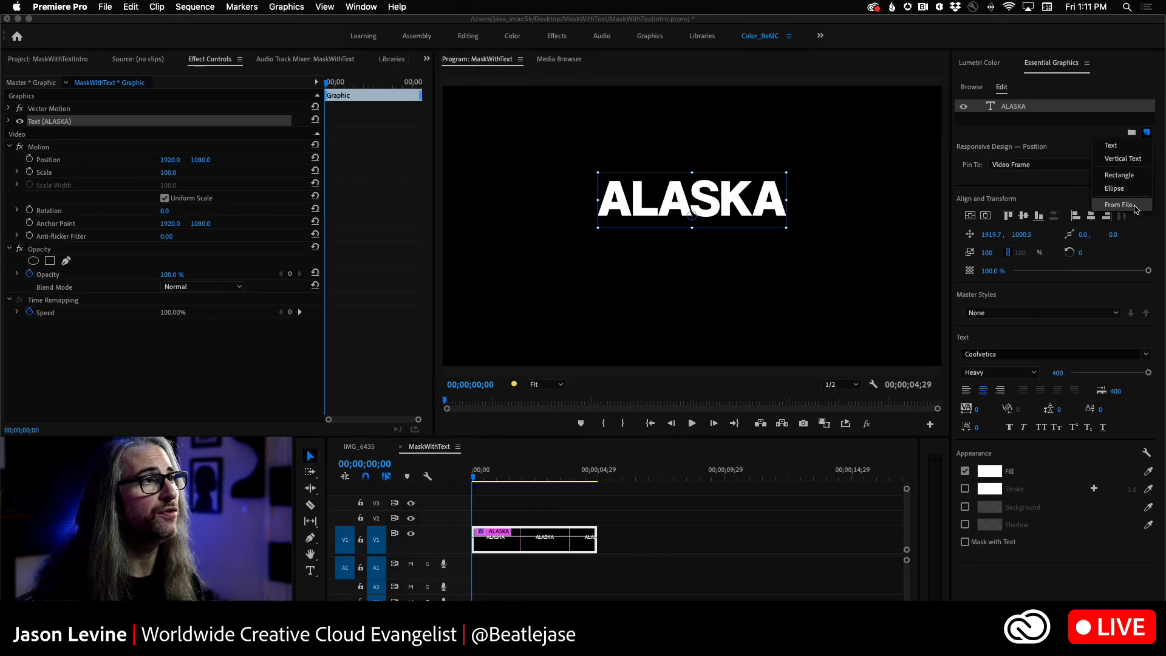
# - Import IMG_6952.MOV from file as a new layer in the ALASKA graphic
pyautogui.click(1135, 206)
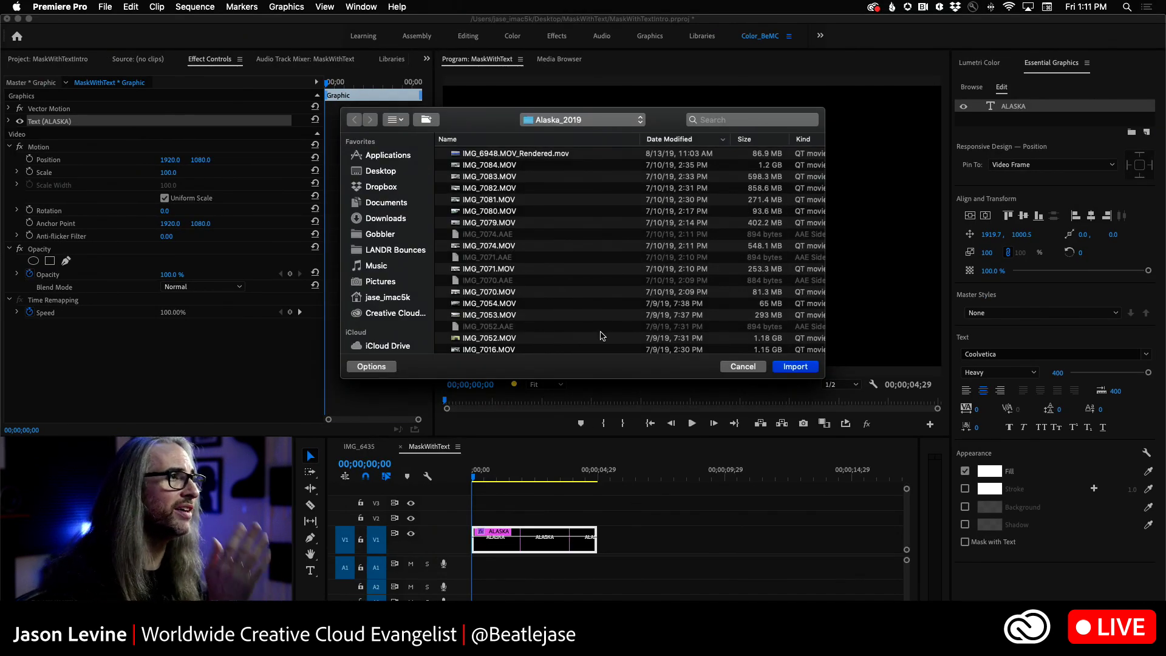
pyautogui.scroll(-5, 599, 305)
pyautogui.scroll(-8, 599, 305)
pyautogui.scroll(-3, 601, 307)
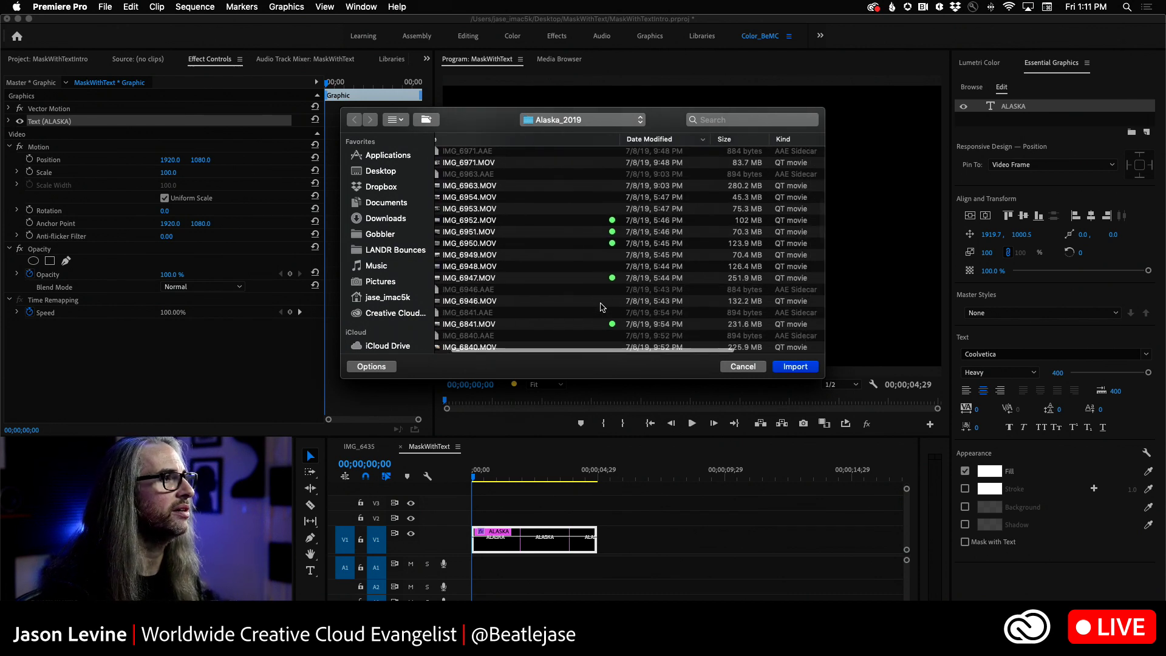
pyautogui.click(492, 221)
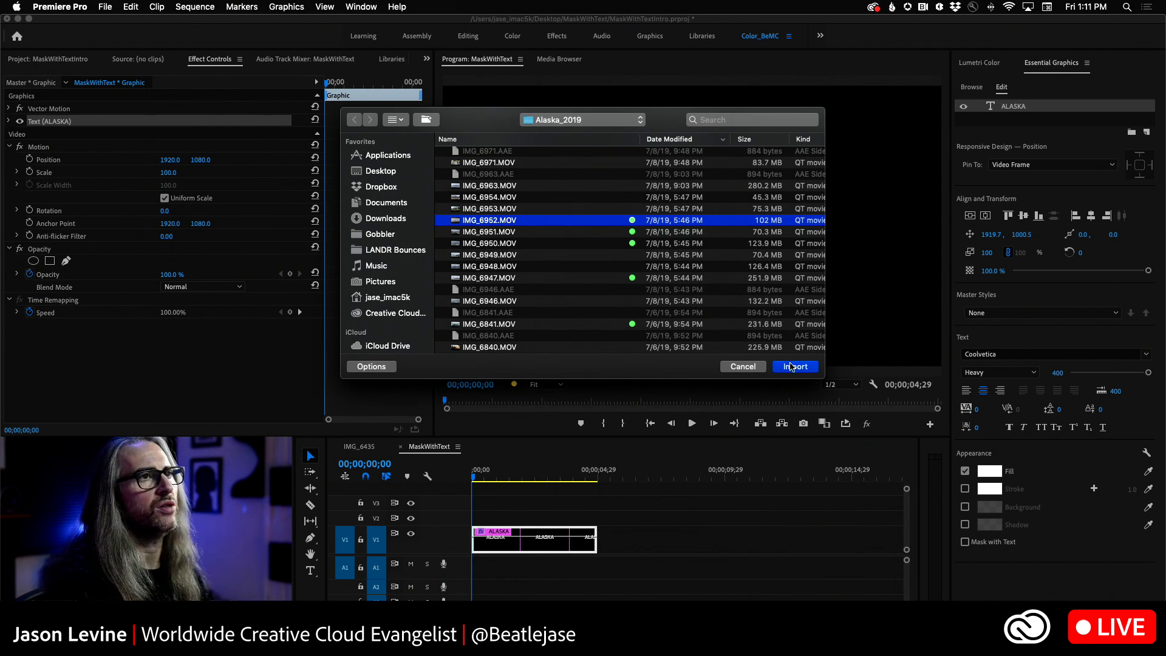
pyautogui.click(795, 367)
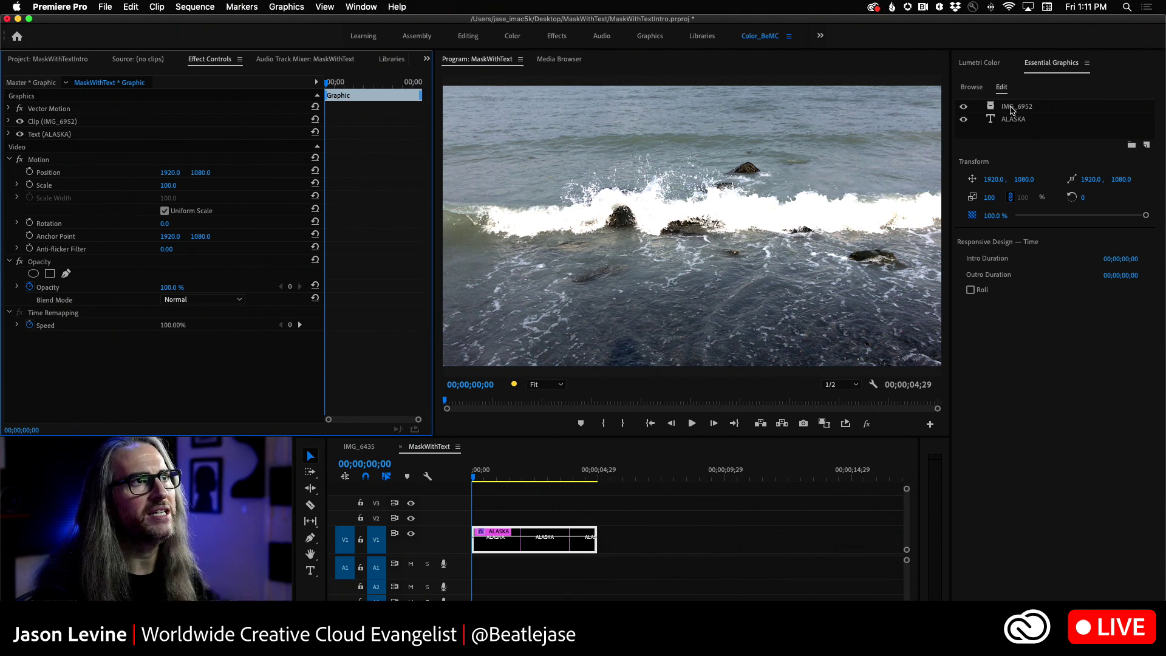
# - Move IMG_6952 below ALASKA, enable Mask with Text, and preview the result
pyautogui.moveTo(1011, 107); pyautogui.dragTo(1011, 126)
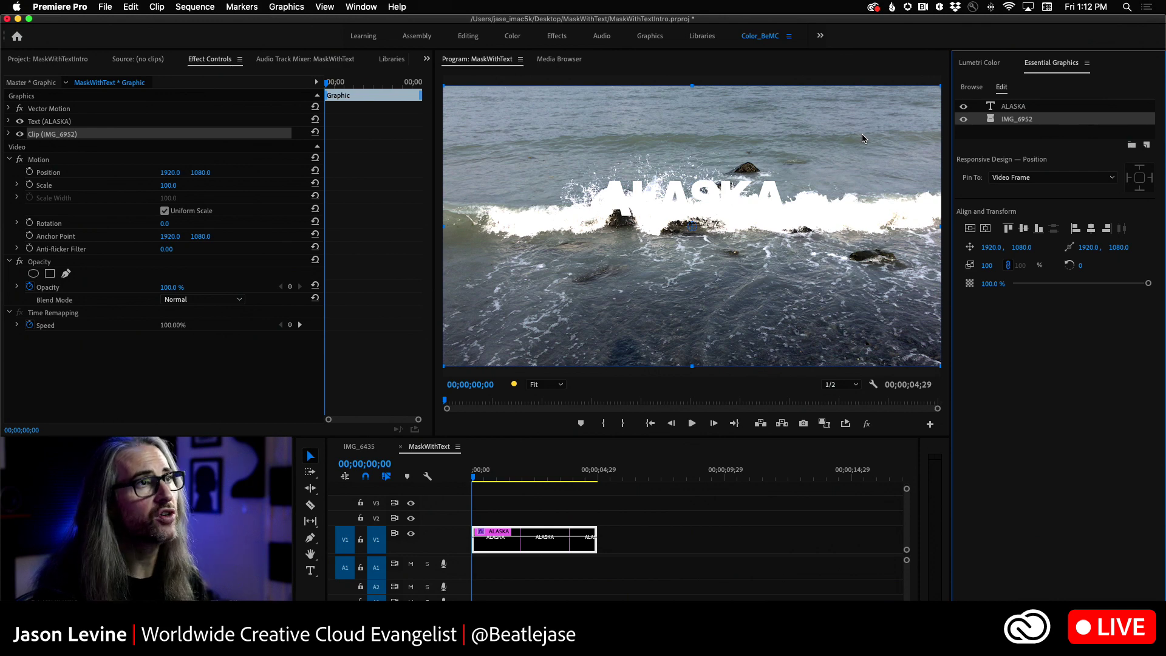
pyautogui.click(1021, 107)
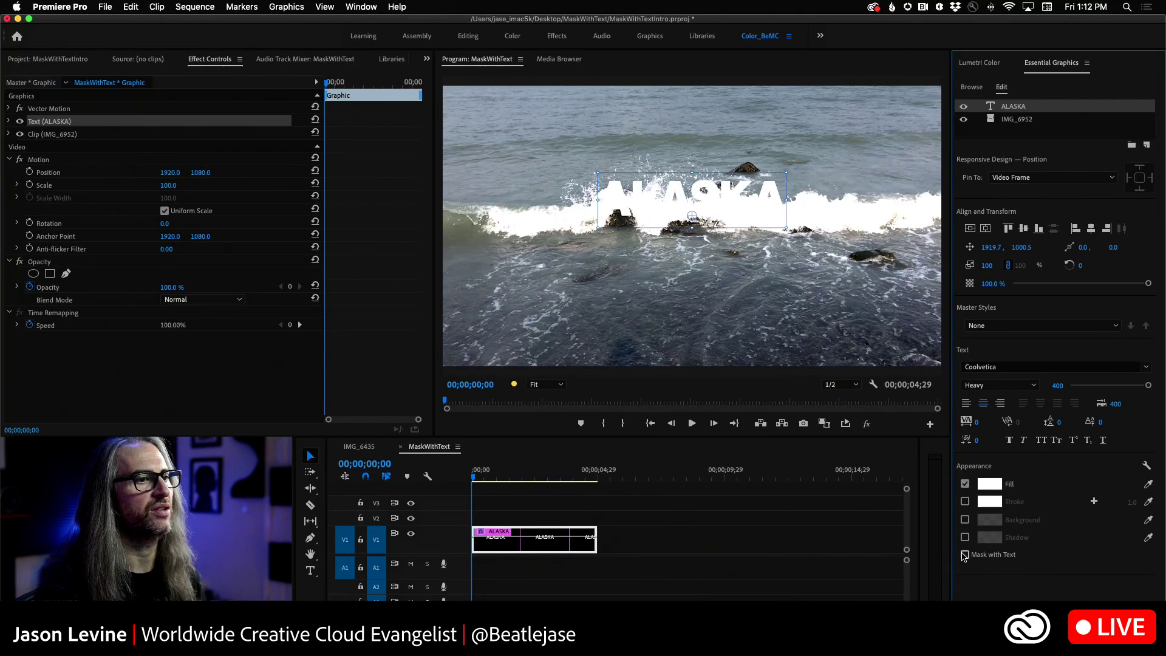
pyautogui.click(965, 555)
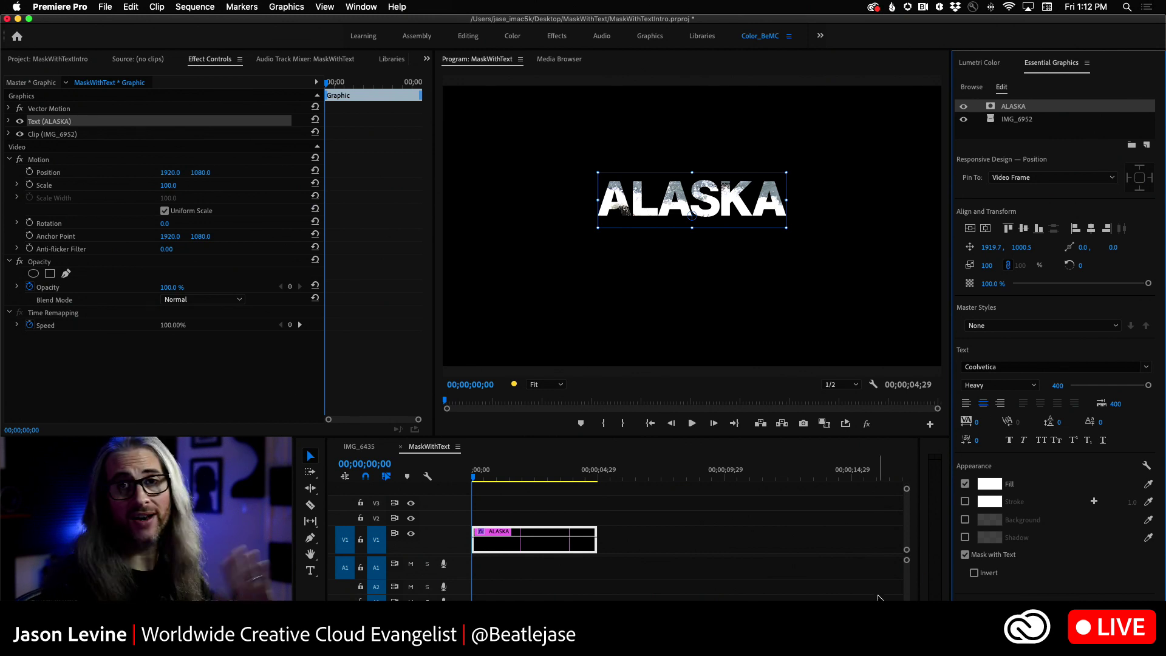
pyautogui.press('space')
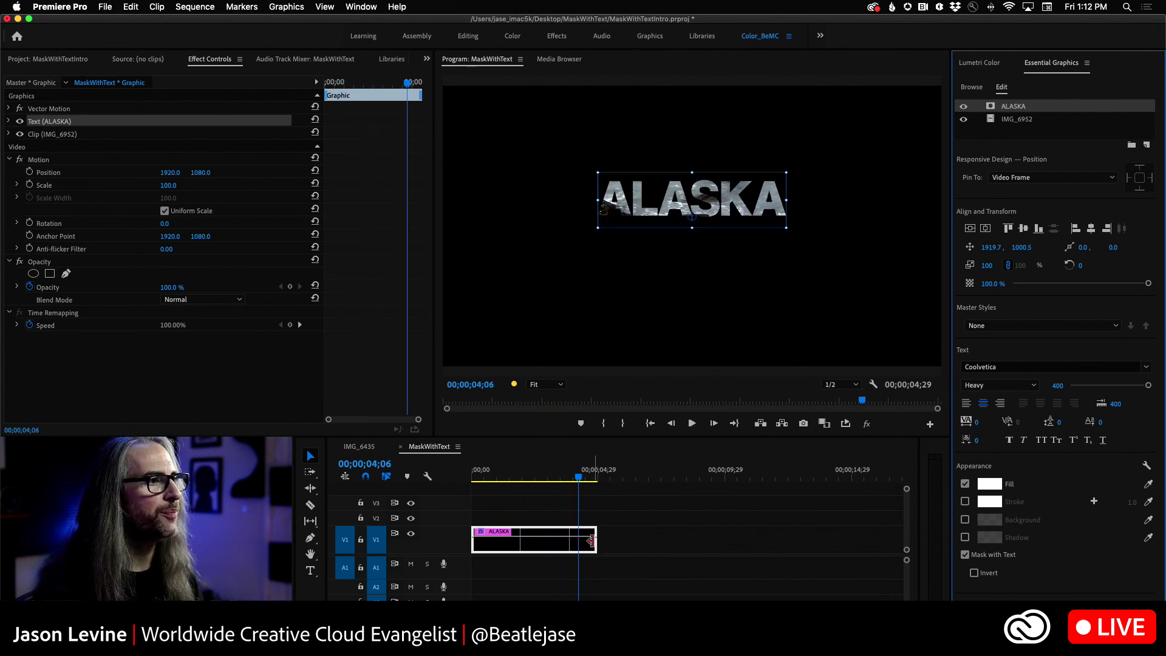
# - Lengthen the graphic clip to about 13 seconds and replay from the start
pyautogui.moveTo(594, 533)
pyautogui.mouseDown()
pyautogui.moveTo(800, 538)
pyautogui.moveTo(583, 542)
pyautogui.mouseUp()
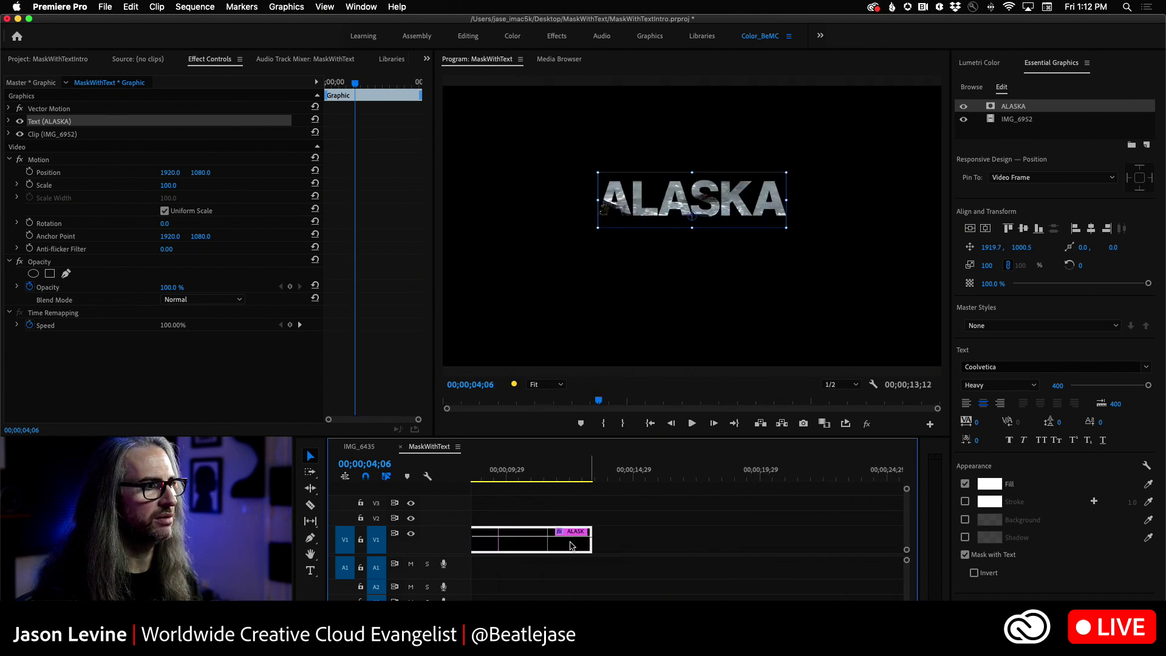
pyautogui.press('\\')
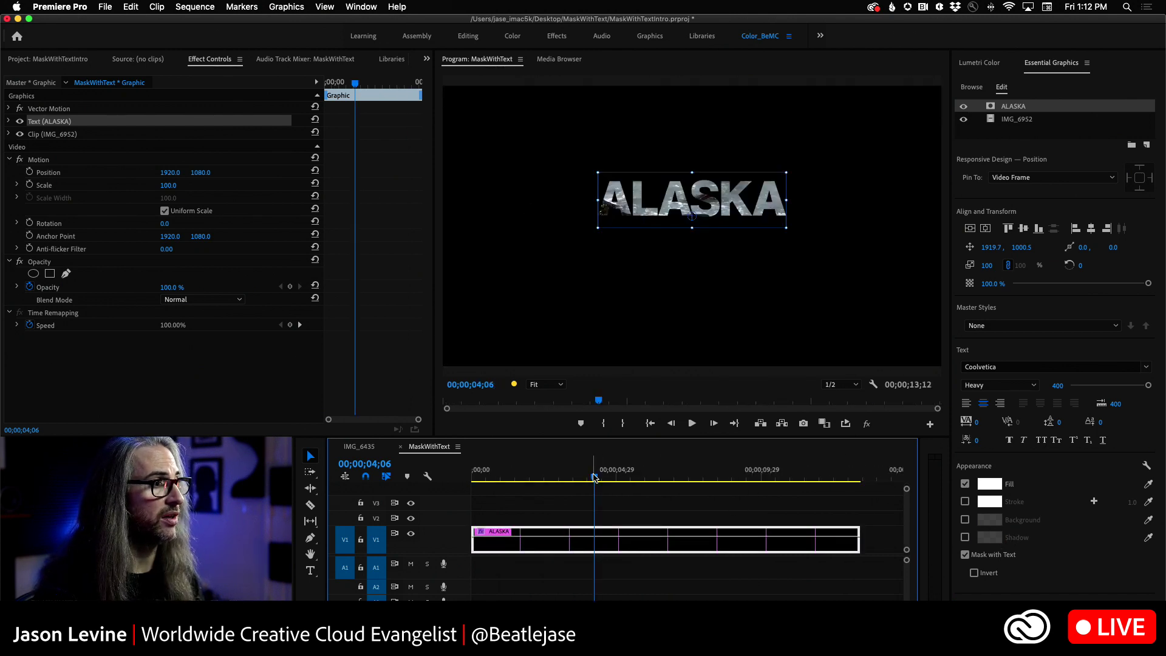
pyautogui.press('Home')
pyautogui.press('space')
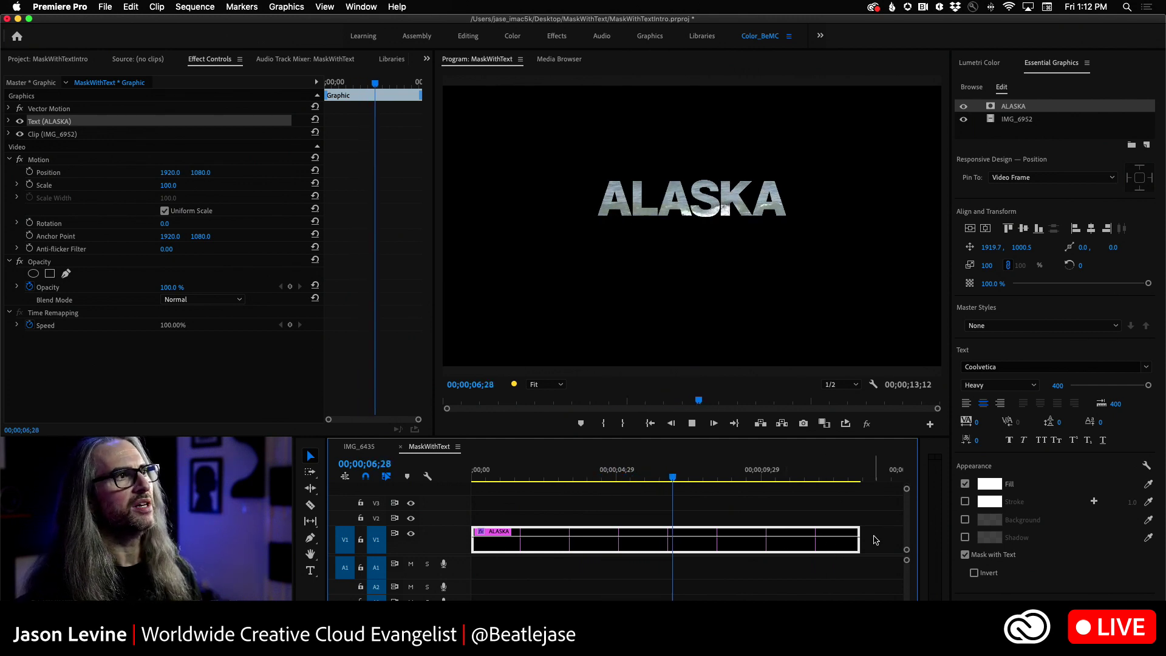
# - Return to the sequence start and expand Text (ALASKA) with Source Text collapsed
pyautogui.click(720, 480)
pyautogui.press('Home')
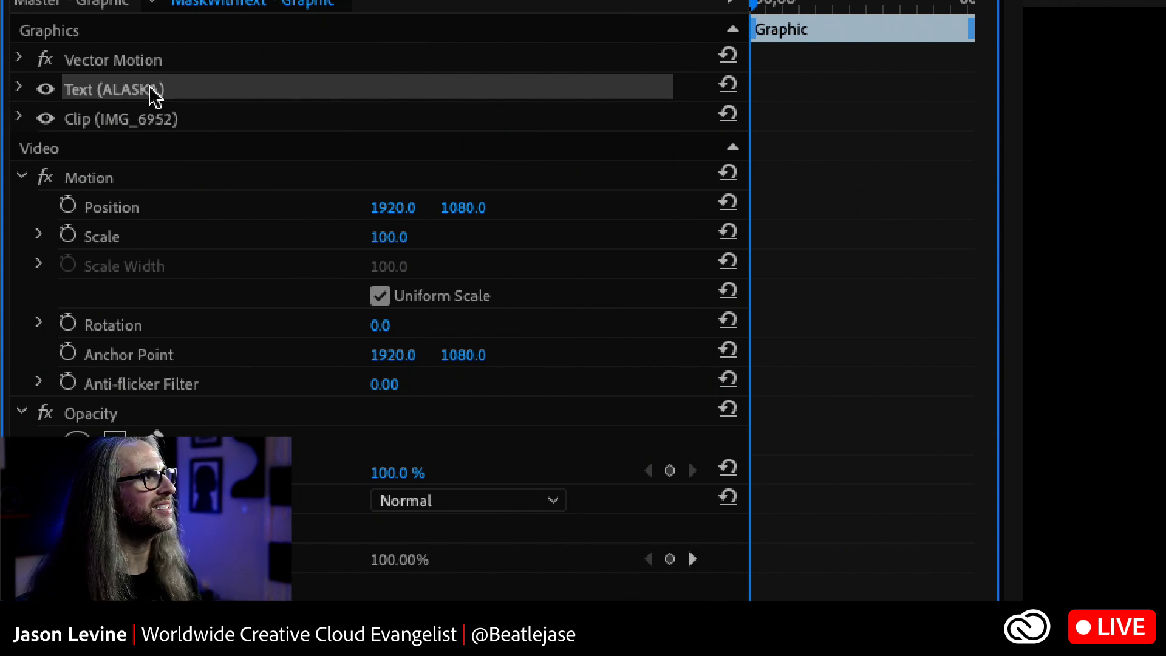
pyautogui.click(21, 90)
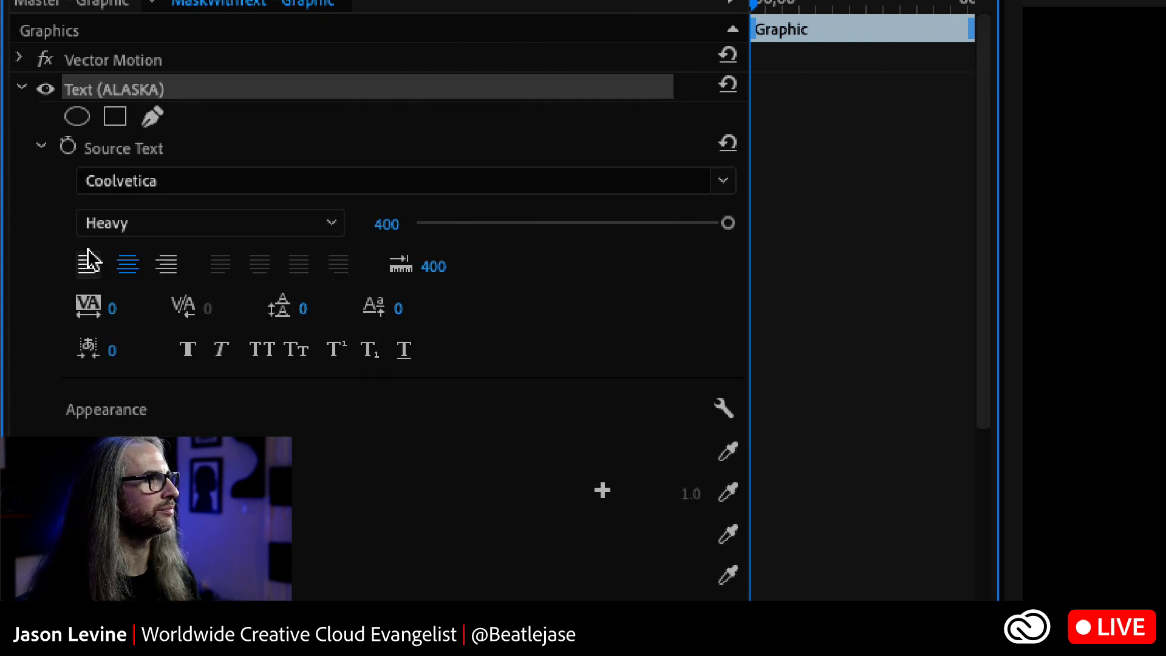
pyautogui.click(40, 148)
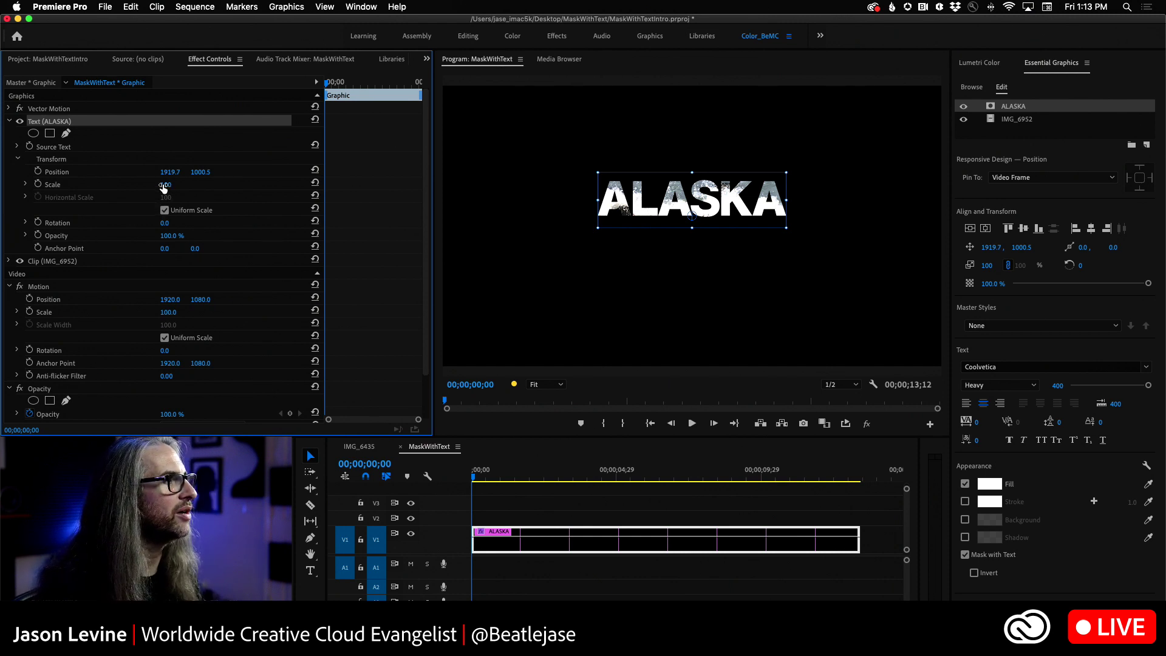
# - Keyframe ALASKA text scale at 4000 at 0s and 100 at 5s, then preview
pyautogui.moveTo(165, 184); pyautogui.dragTo(192, 184)
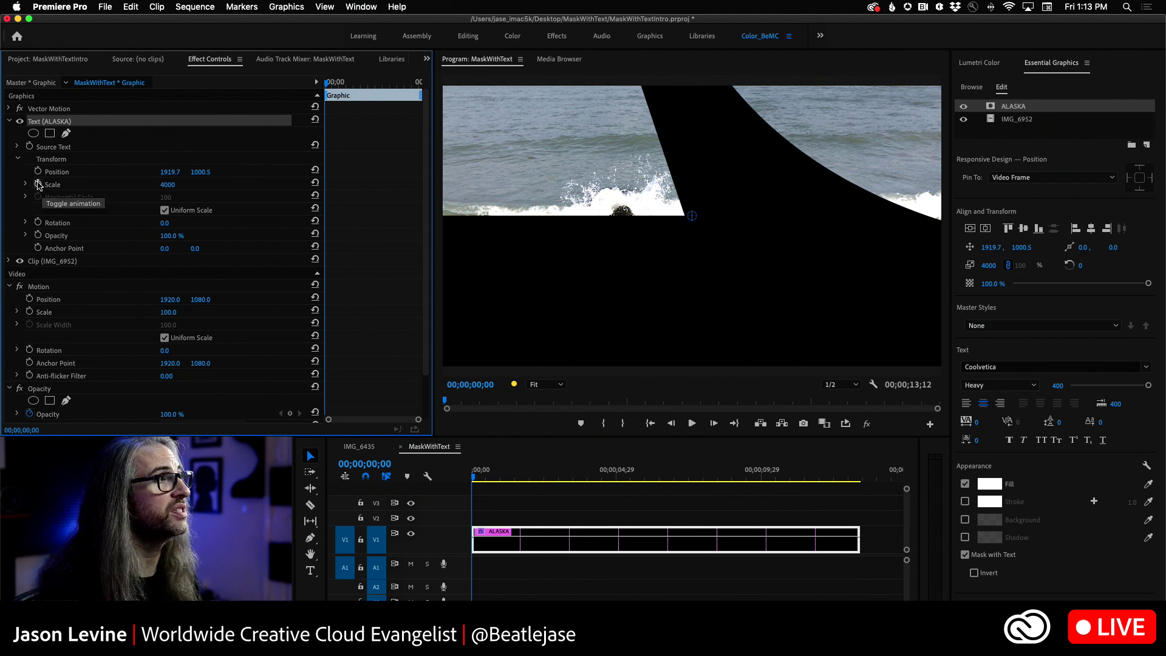
pyautogui.click(40, 184)
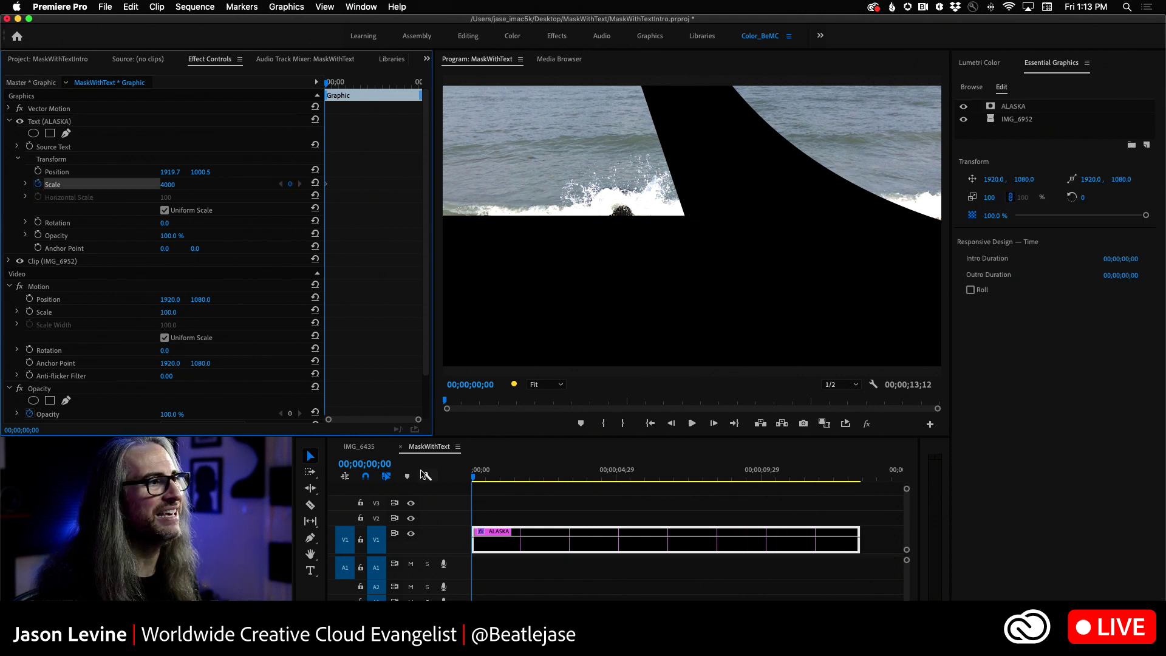
pyautogui.moveTo(474, 477); pyautogui.dragTo(619, 484)
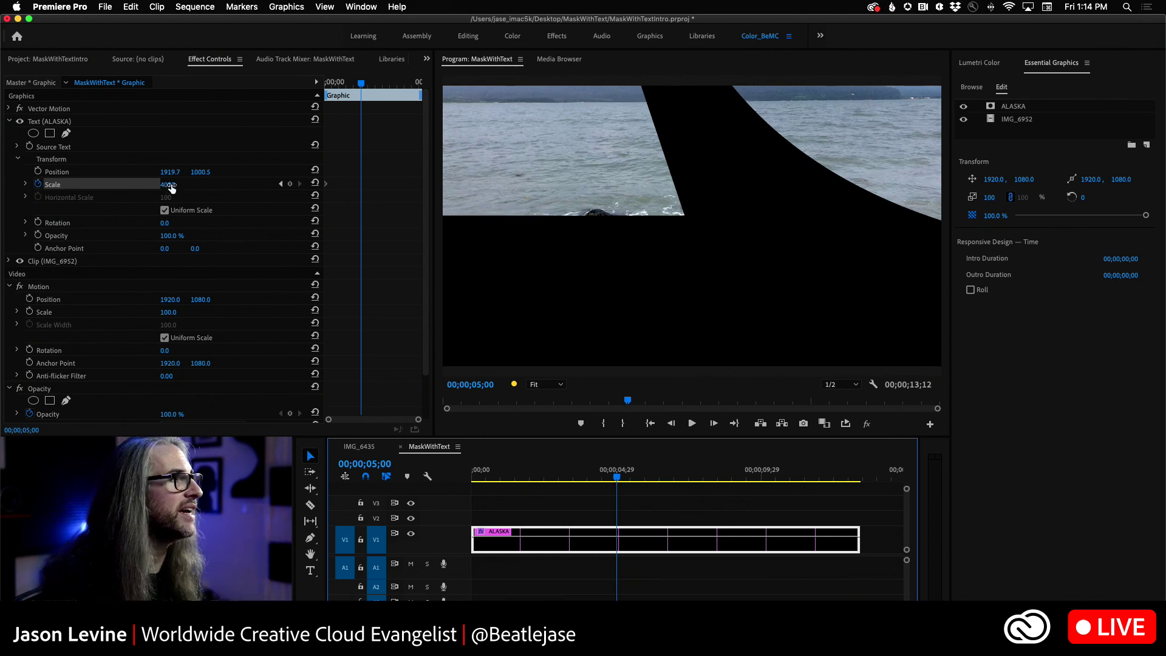
pyautogui.click(166, 185)
pyautogui.write('100')
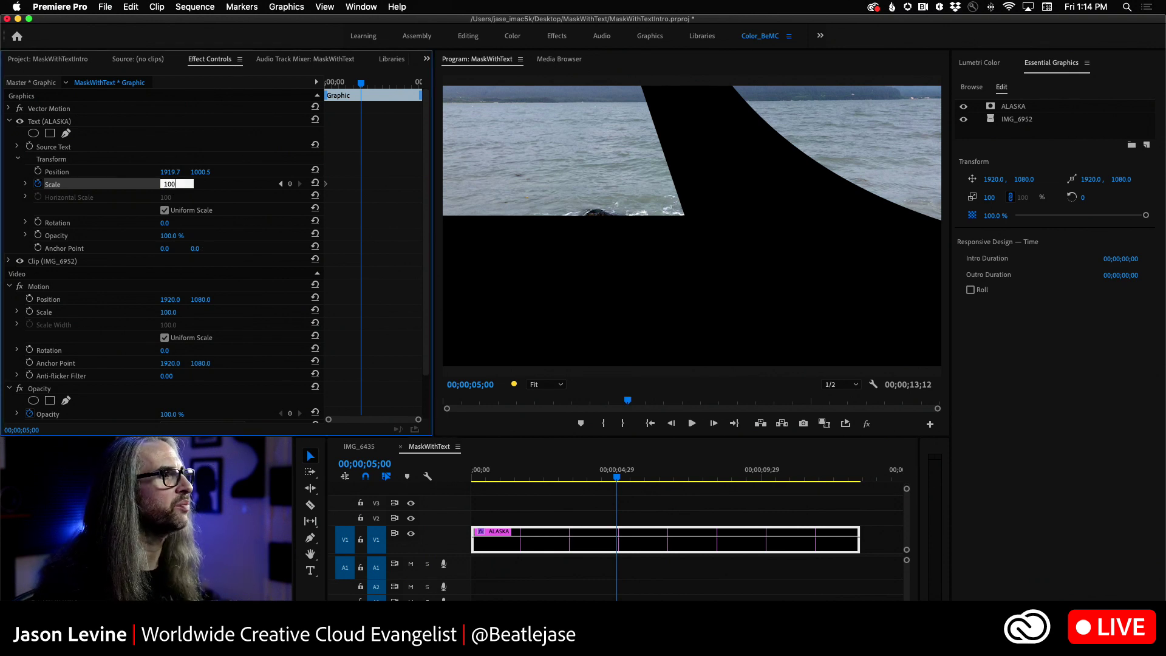
pyautogui.press('Return')
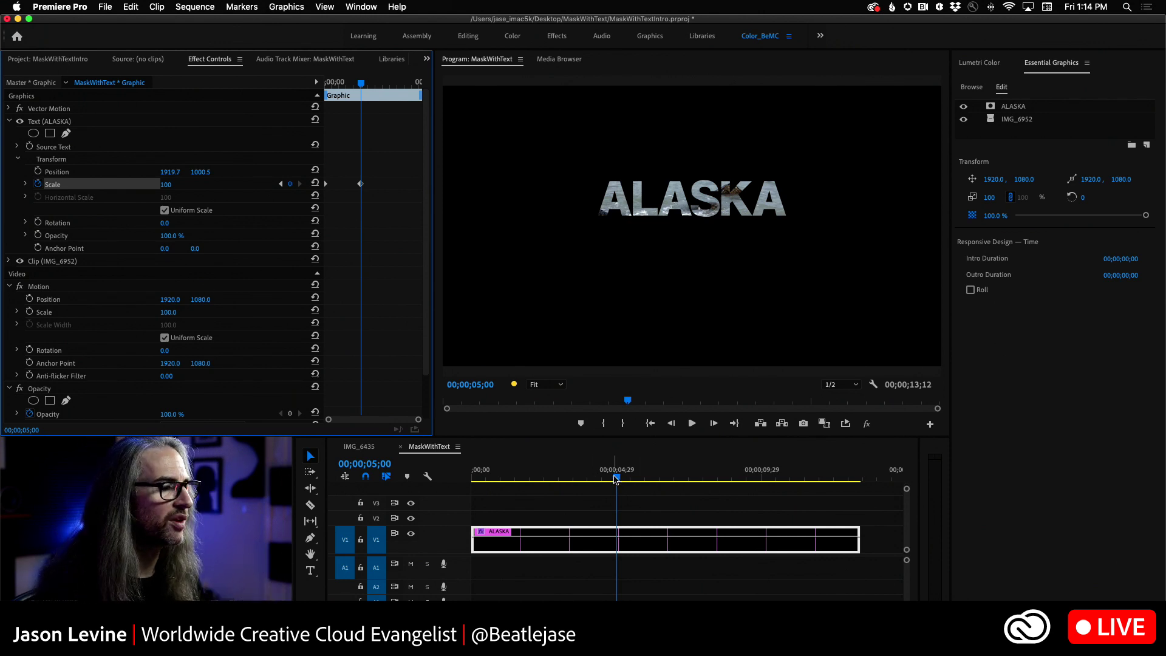
pyautogui.moveTo(617, 481); pyautogui.dragTo(387, 482)
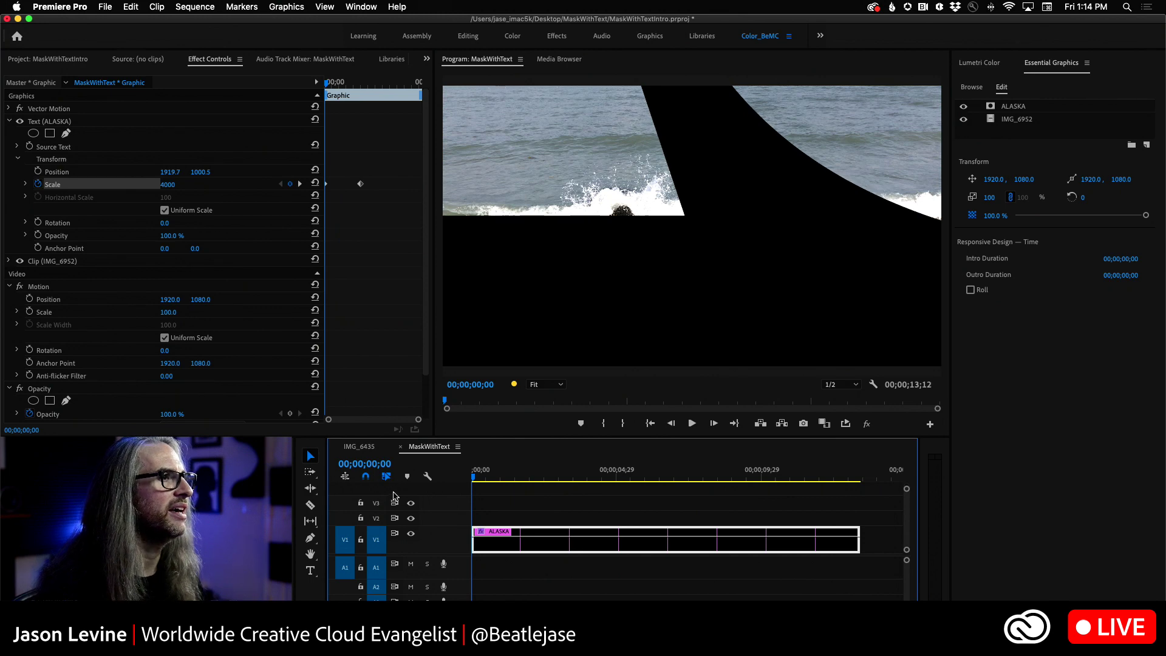
pyautogui.press('space')
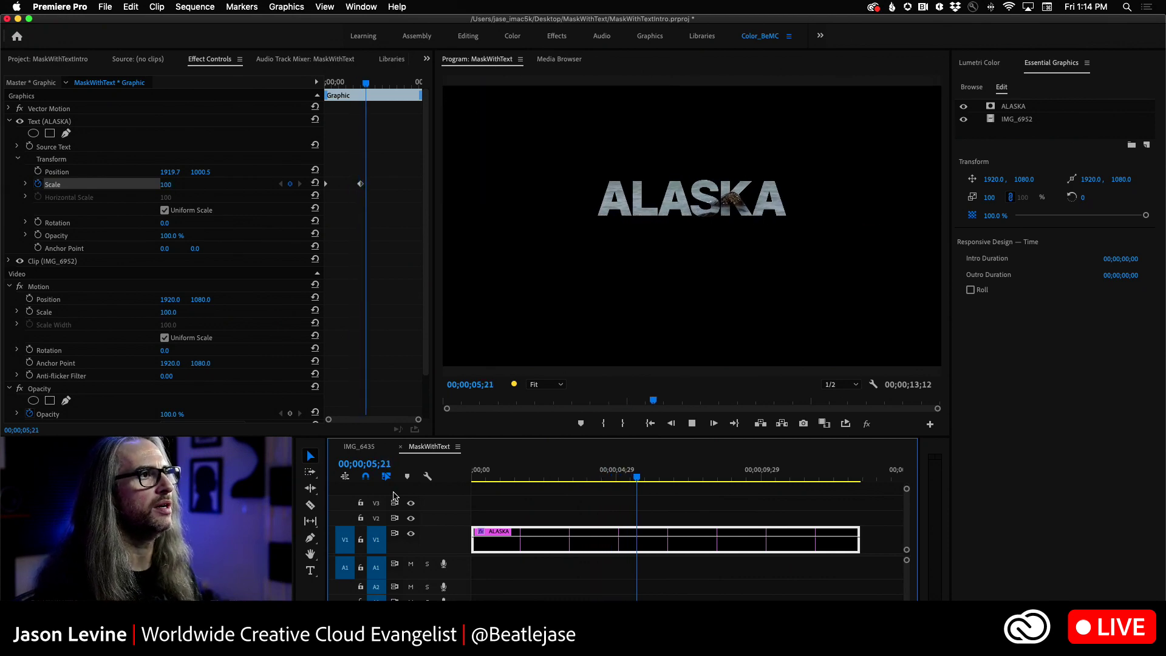
# - Set the 5-second Scale keyframe to Continuous Bezier and replay the eased animation
pyautogui.press('space')
pyautogui.rightClick(362, 187)
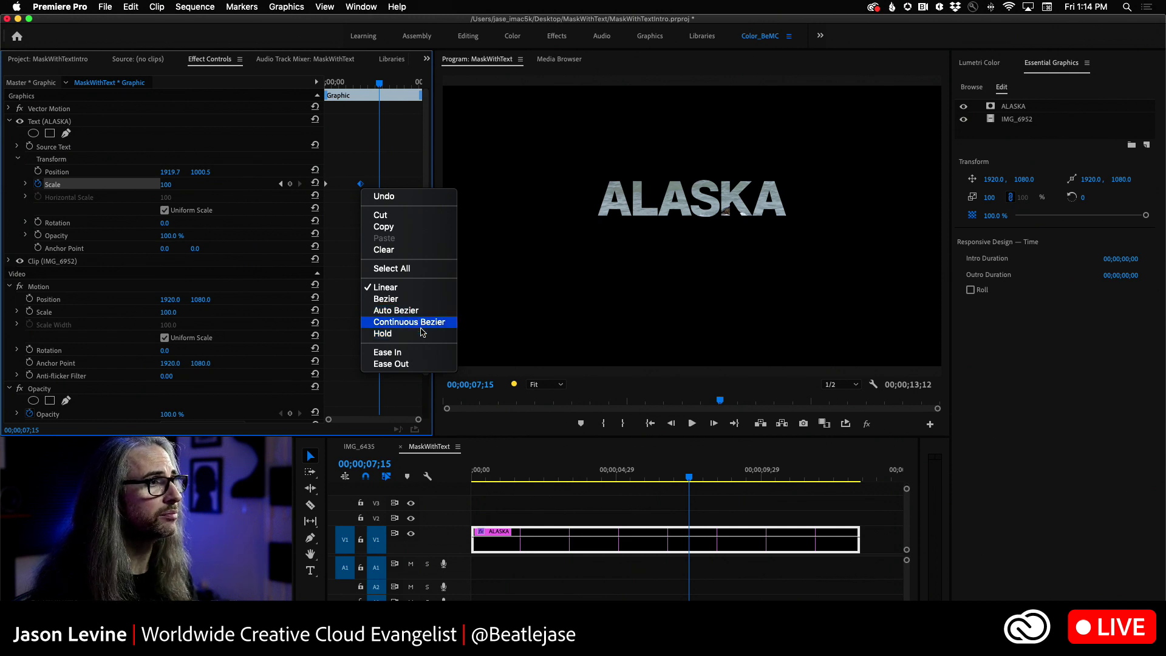
pyautogui.click(418, 322)
pyautogui.moveTo(693, 479); pyautogui.dragTo(472, 478)
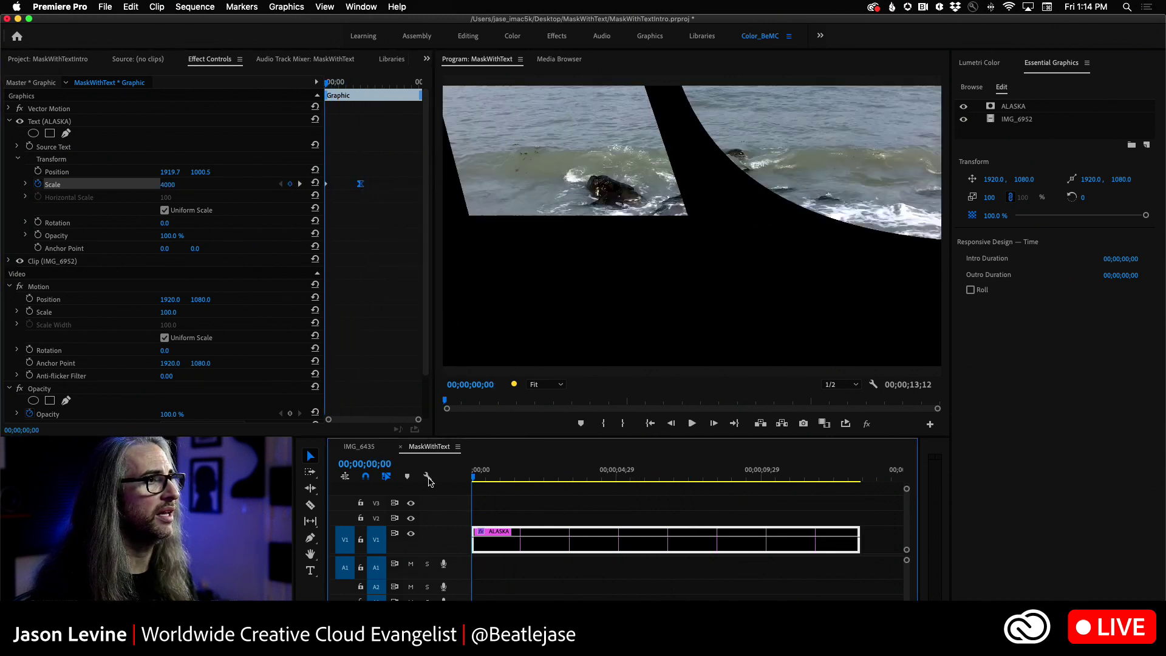
pyautogui.press('space')
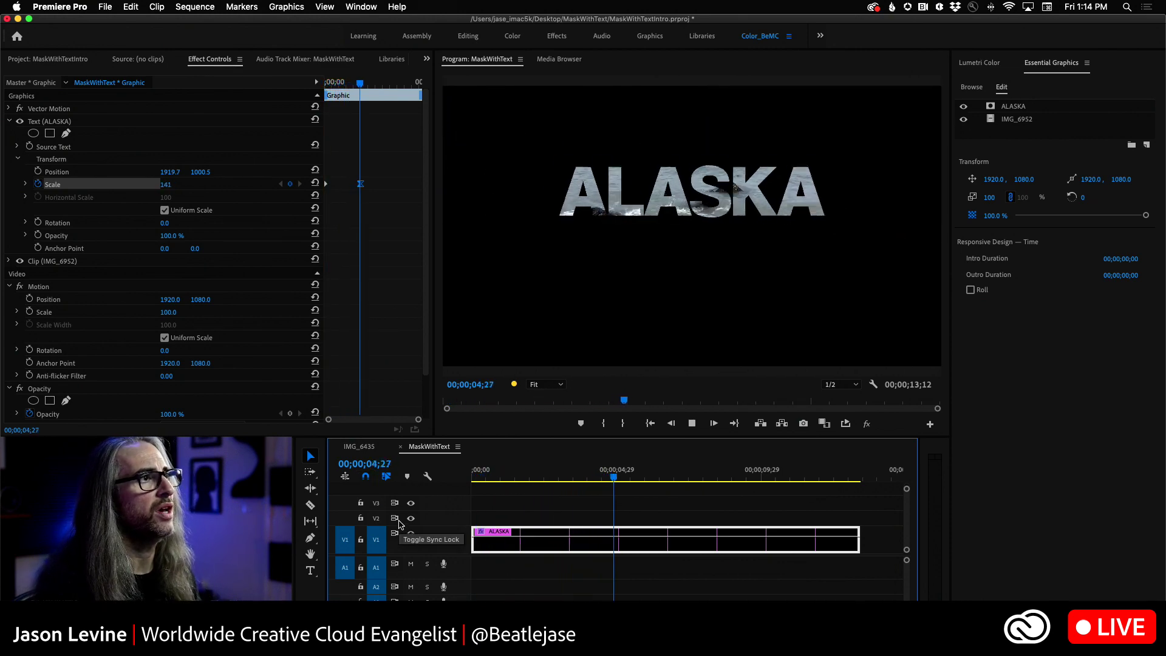
pyautogui.press('space')
# - Place the ocean waves audio on A1 and water splash sounds on A2 and A3
pyautogui.click(29, 62)
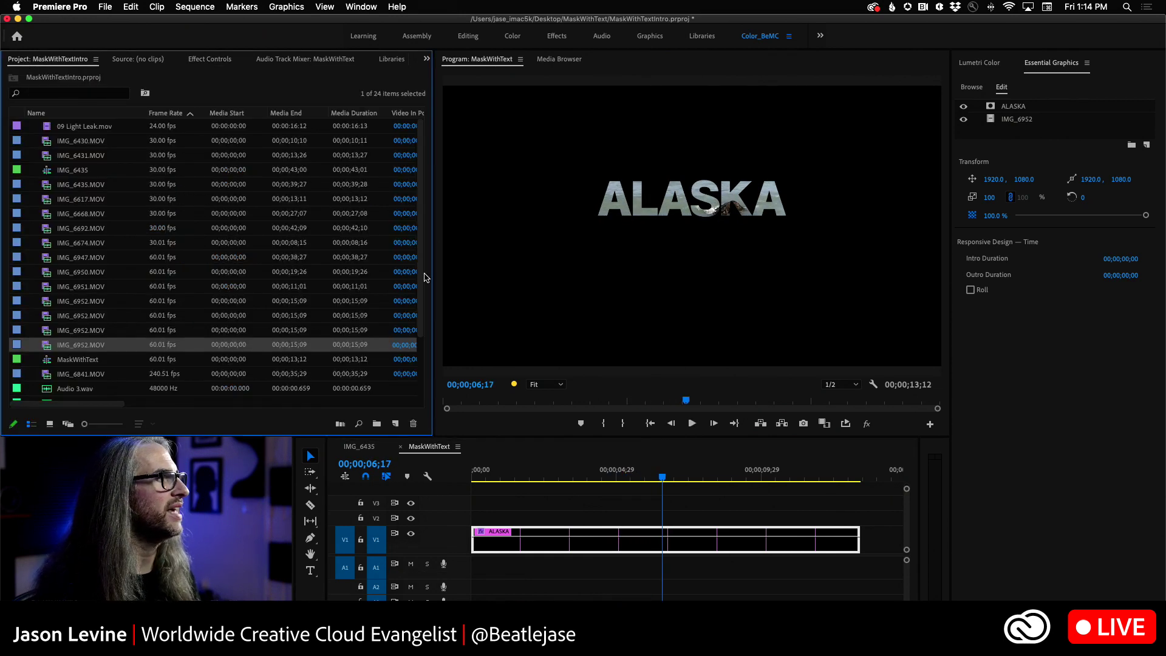
pyautogui.scroll(-5, 424, 277)
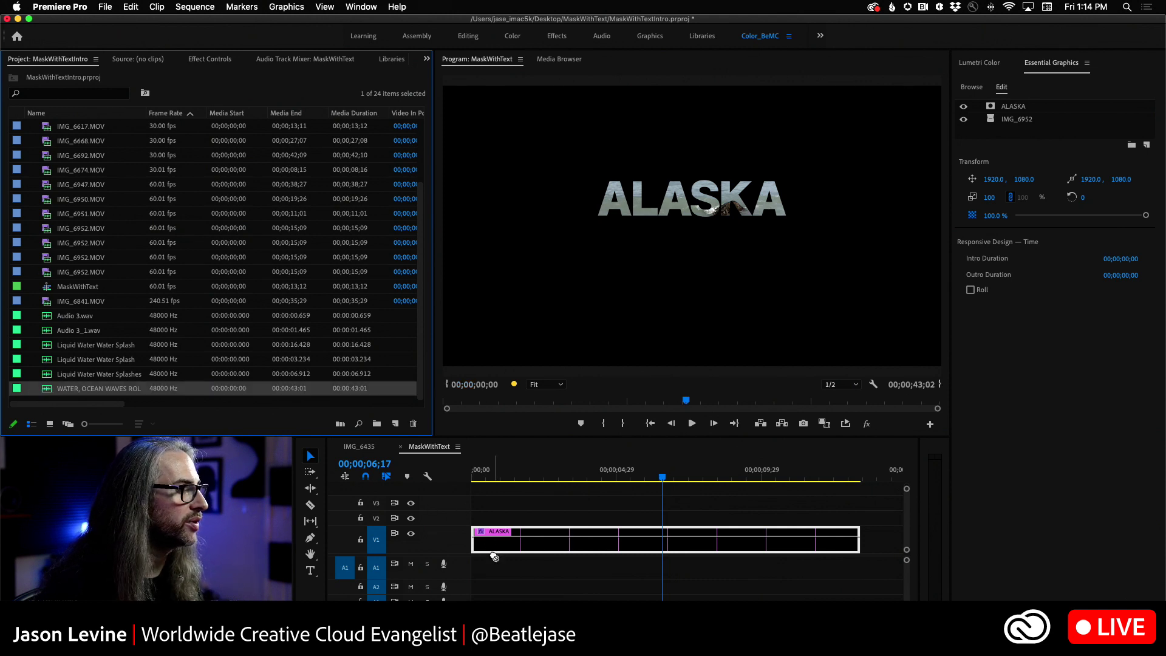
pyautogui.moveTo(44, 391); pyautogui.dragTo(476, 574)
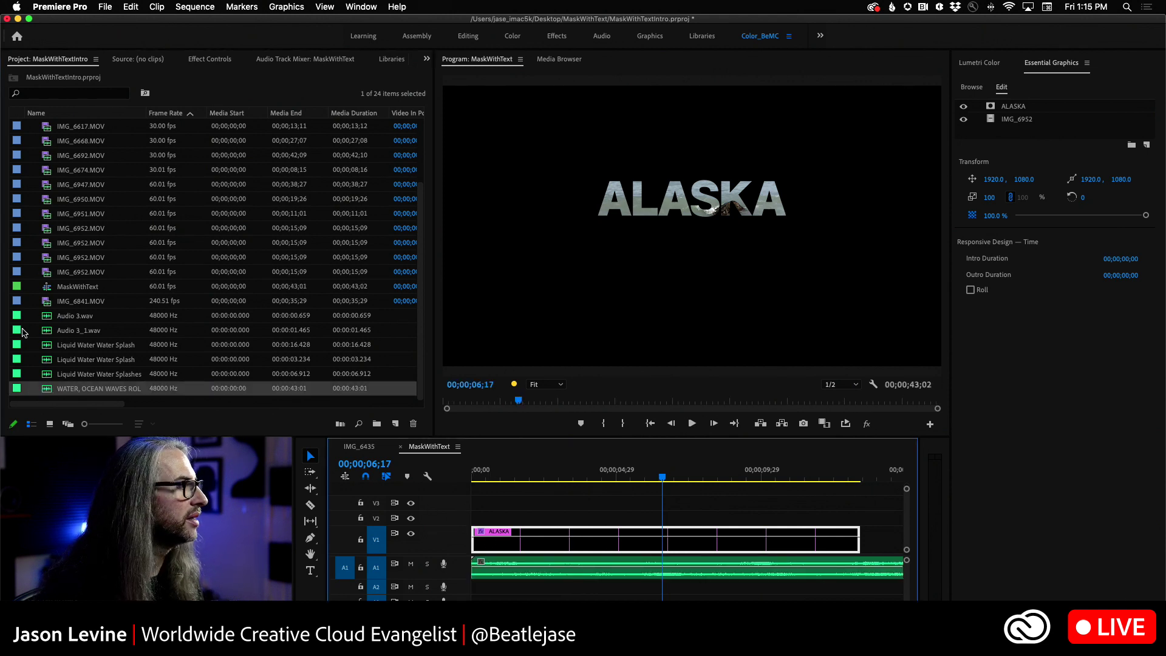
pyautogui.moveTo(96, 373); pyautogui.dragTo(547, 588)
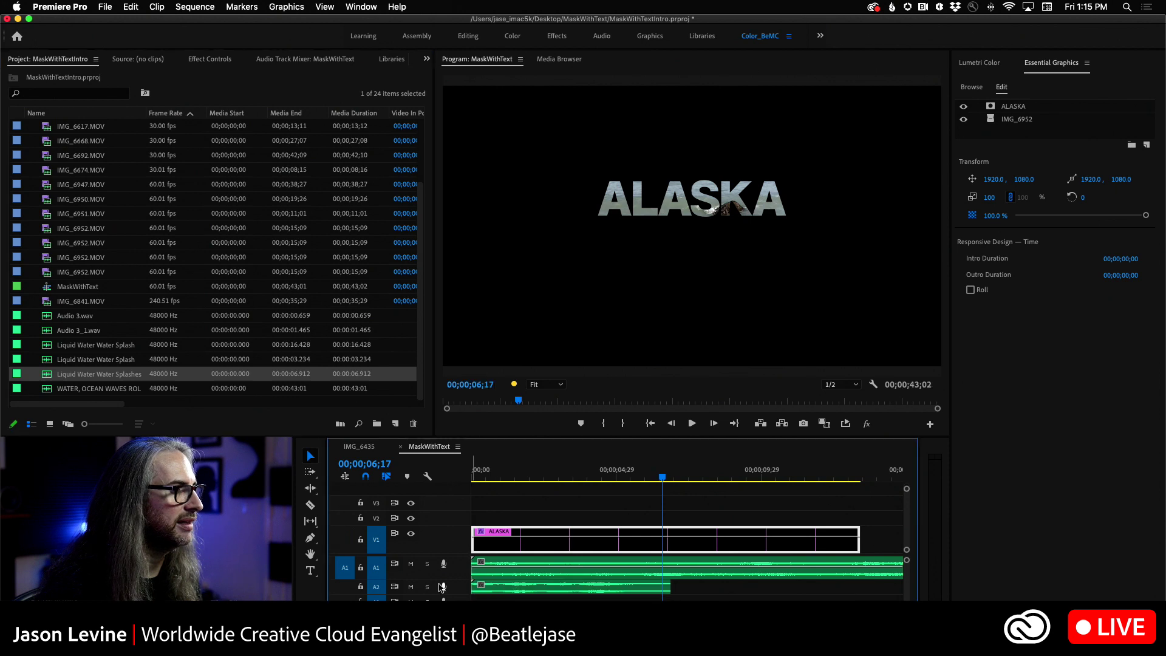
pyautogui.moveTo(44, 359); pyautogui.dragTo(671, 595)
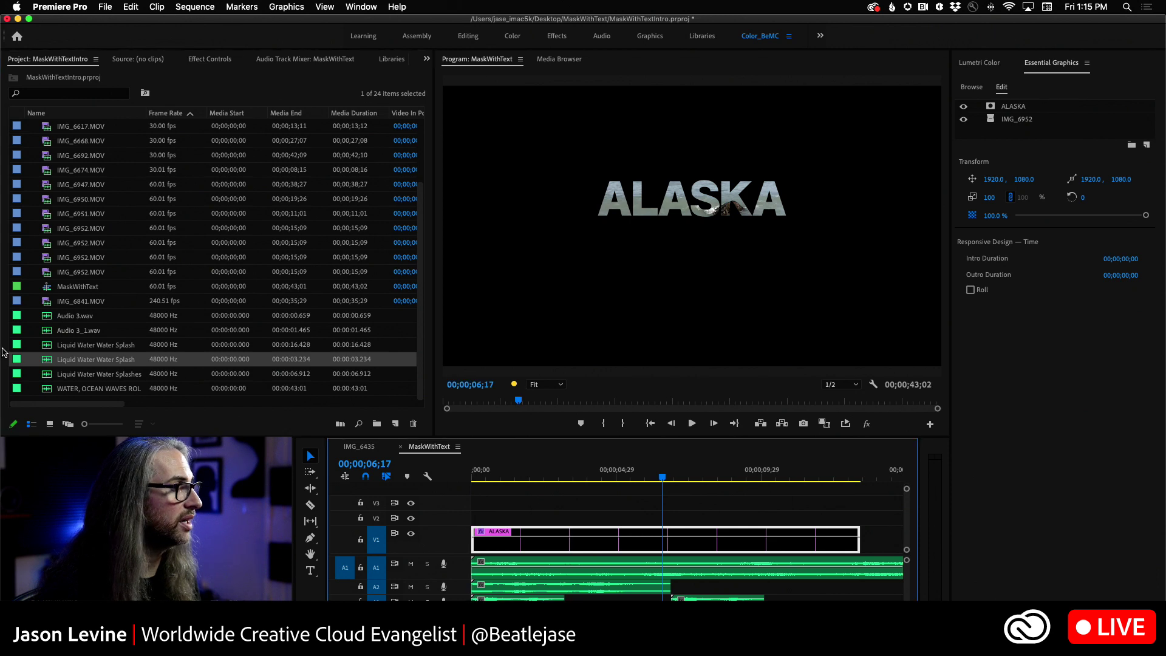
pyautogui.moveTo(48, 348)
pyautogui.mouseDown()
pyautogui.moveTo(697, 591)
pyautogui.moveTo(689, 585)
pyautogui.mouseUp()
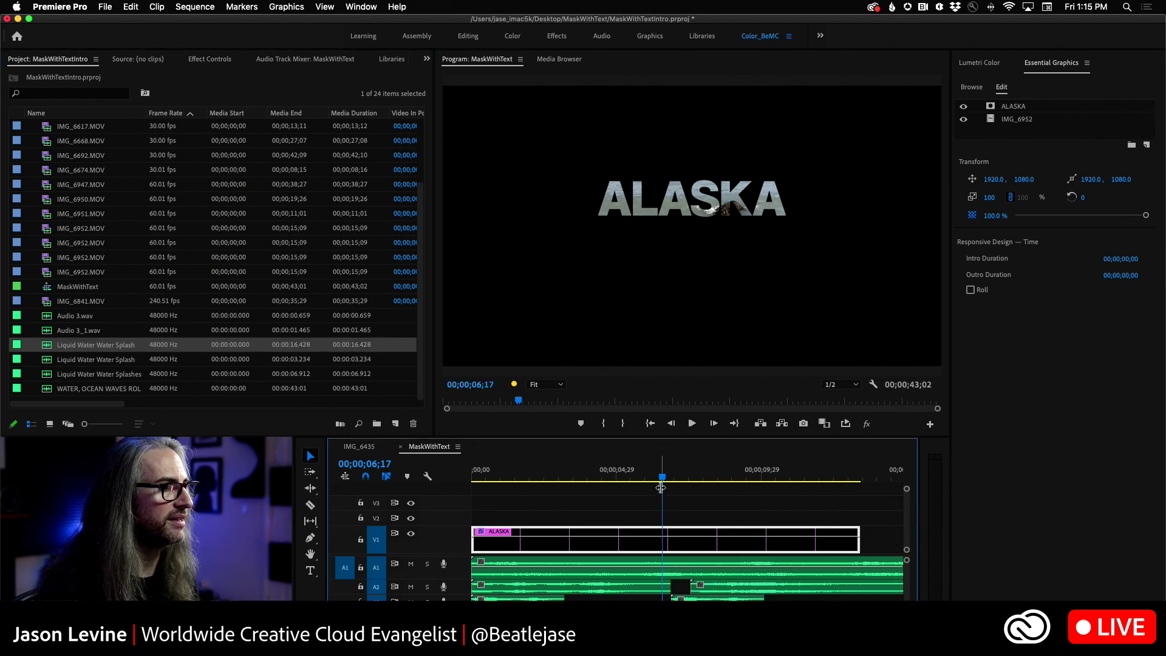
# - Play the sequence from the start to hear the new sounds
pyautogui.press('space')
pyautogui.press('space')
pyautogui.press('Home')
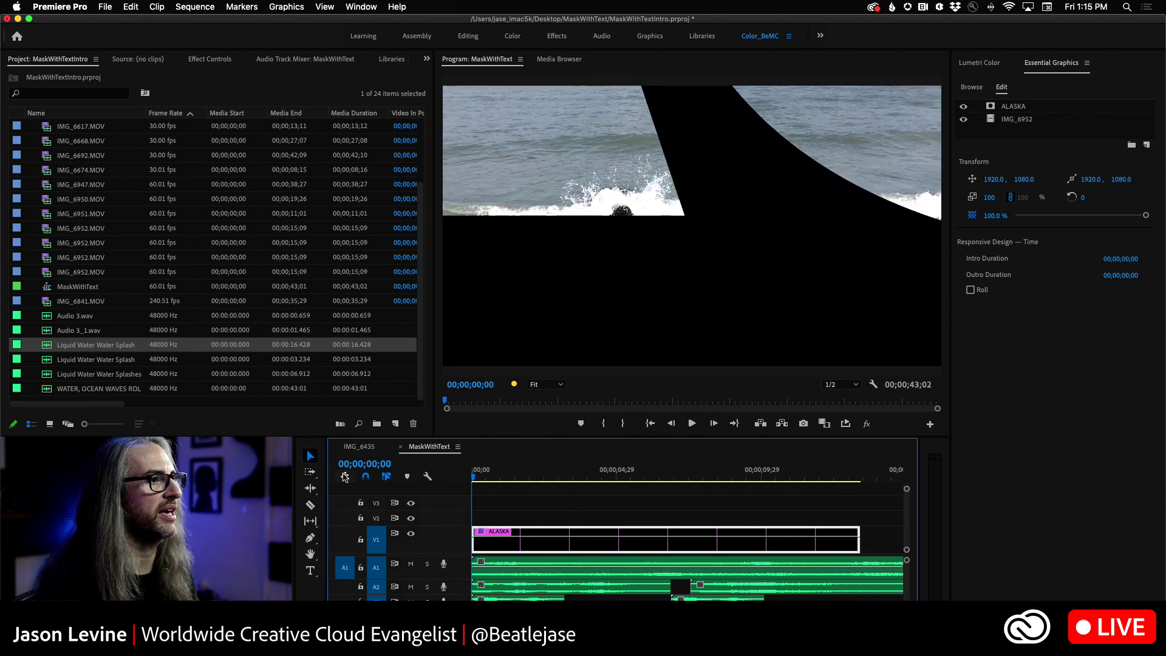
pyautogui.press('space')
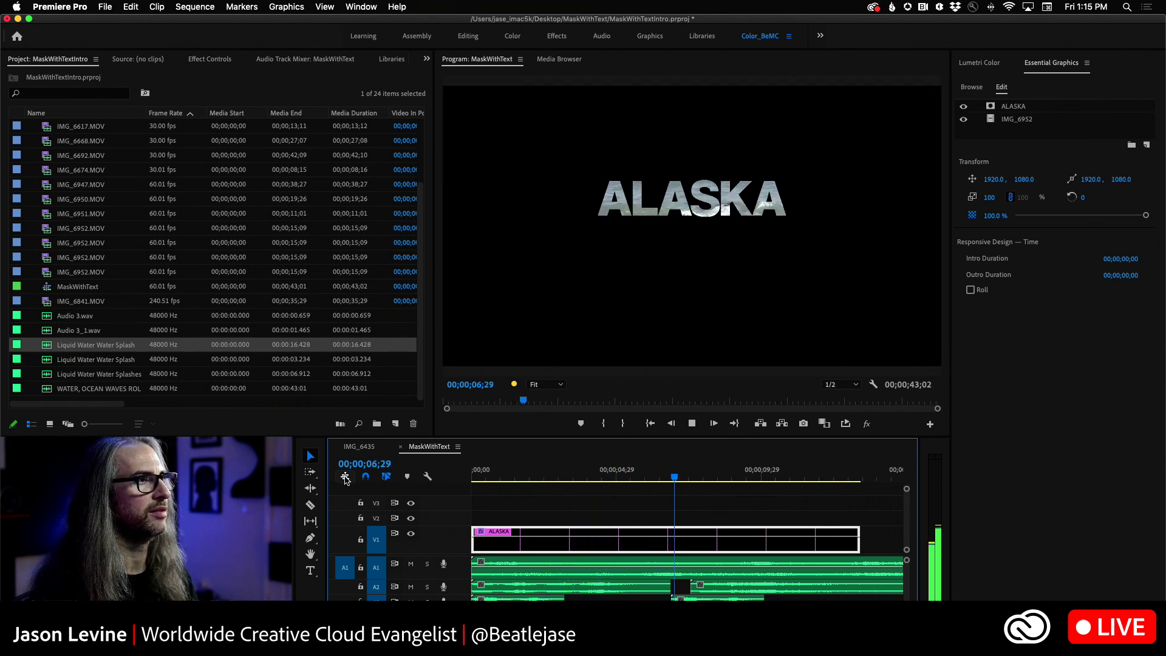
pyautogui.press('space')
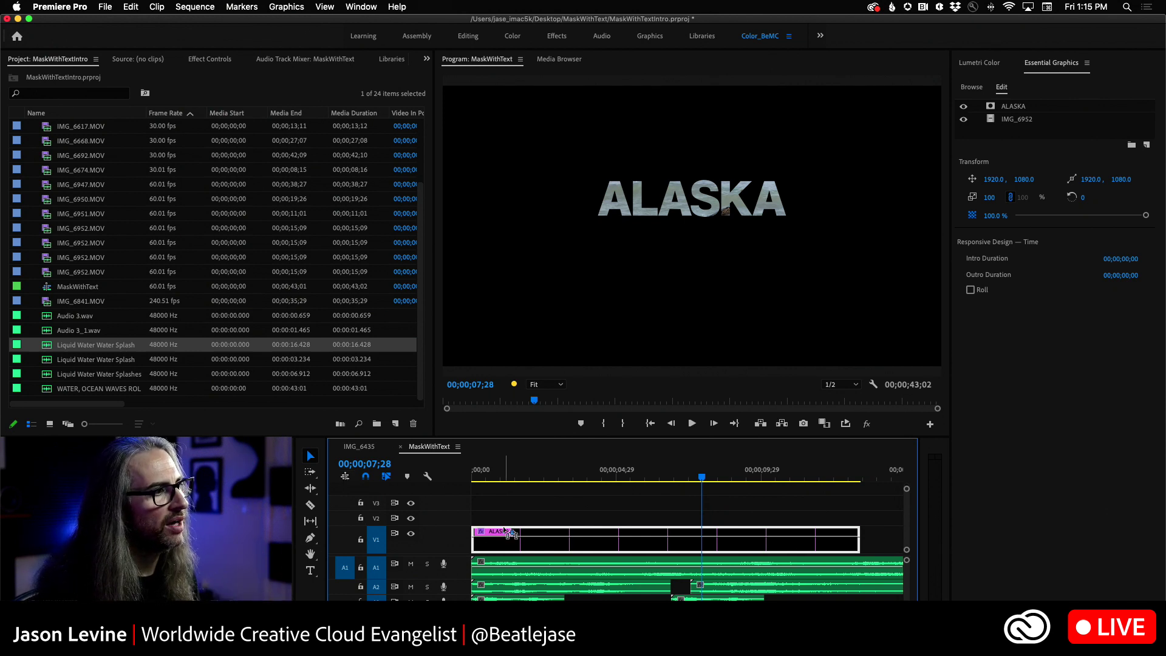
# - Move the ALASKA clip to V2 and place IMG_6952.MOV, video only, on V1
pyautogui.moveTo(505, 534); pyautogui.dragTo(498, 520)
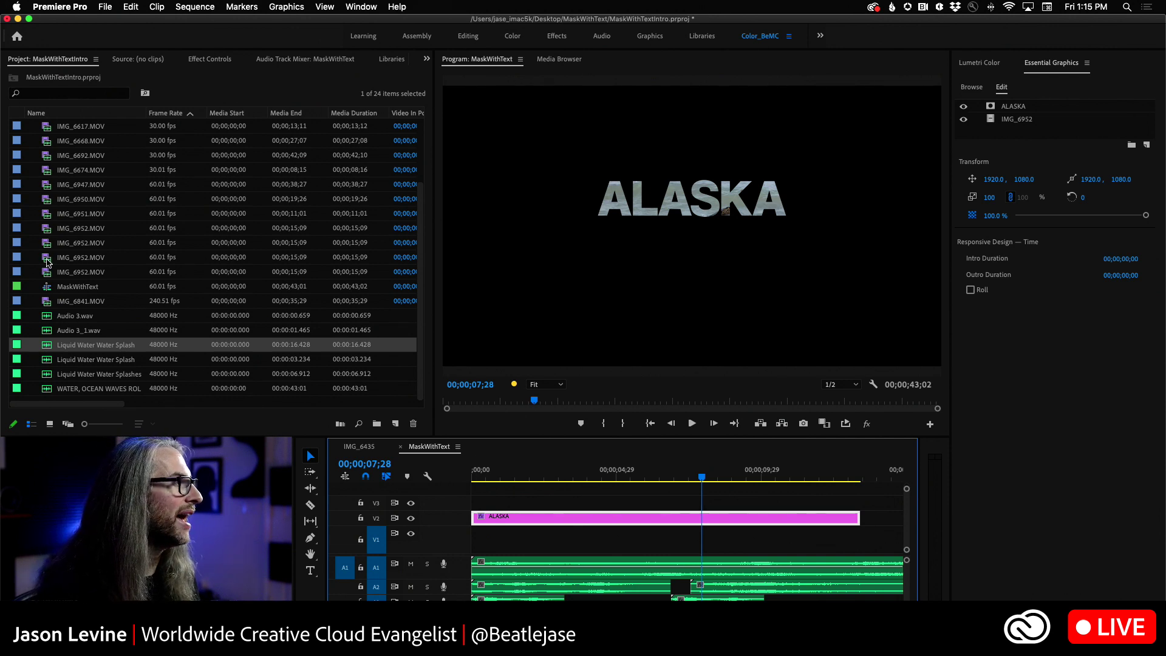
pyautogui.doubleClick(46, 258)
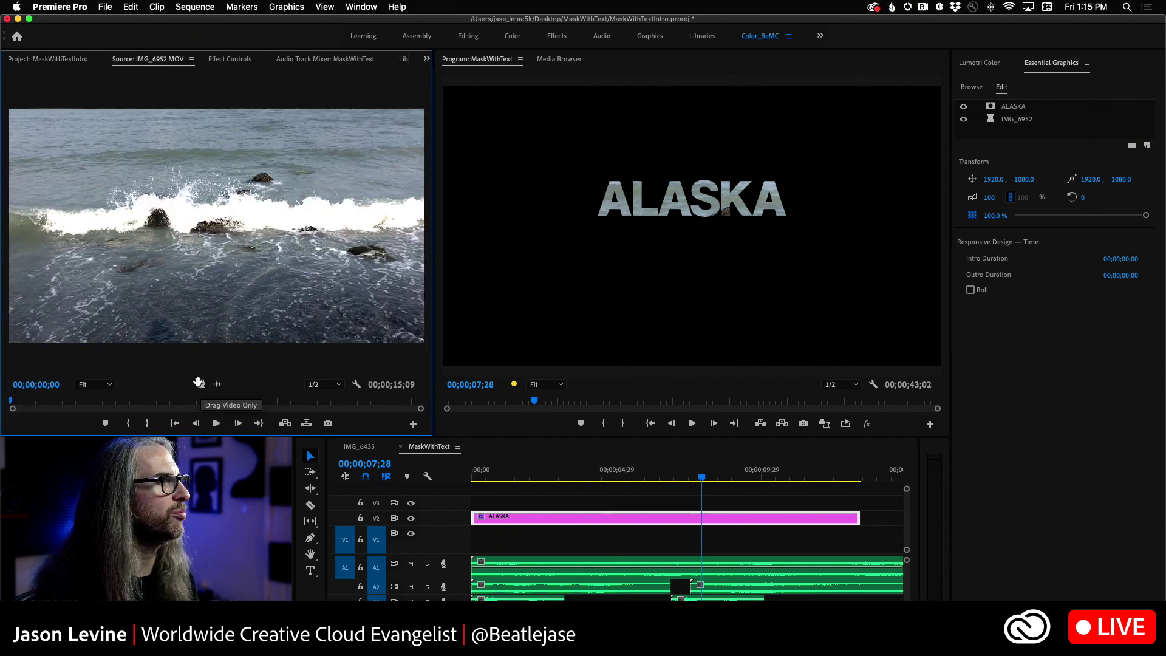
pyautogui.click(48, 60)
pyautogui.doubleClick(50, 257)
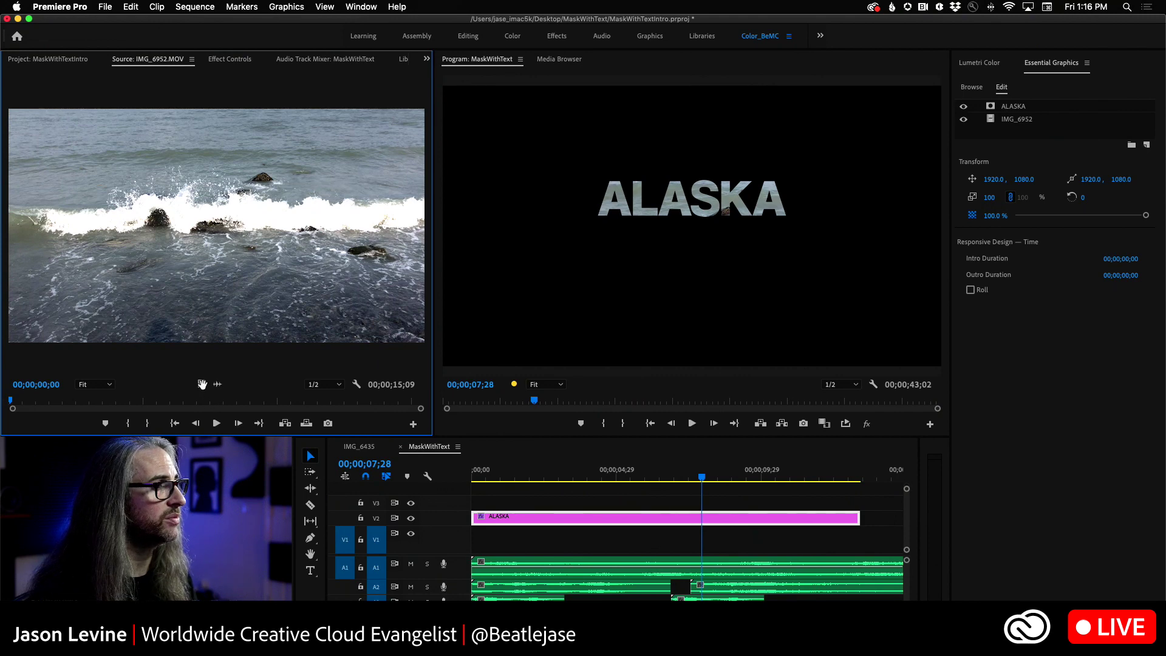
pyautogui.moveTo(202, 384); pyautogui.dragTo(474, 540)
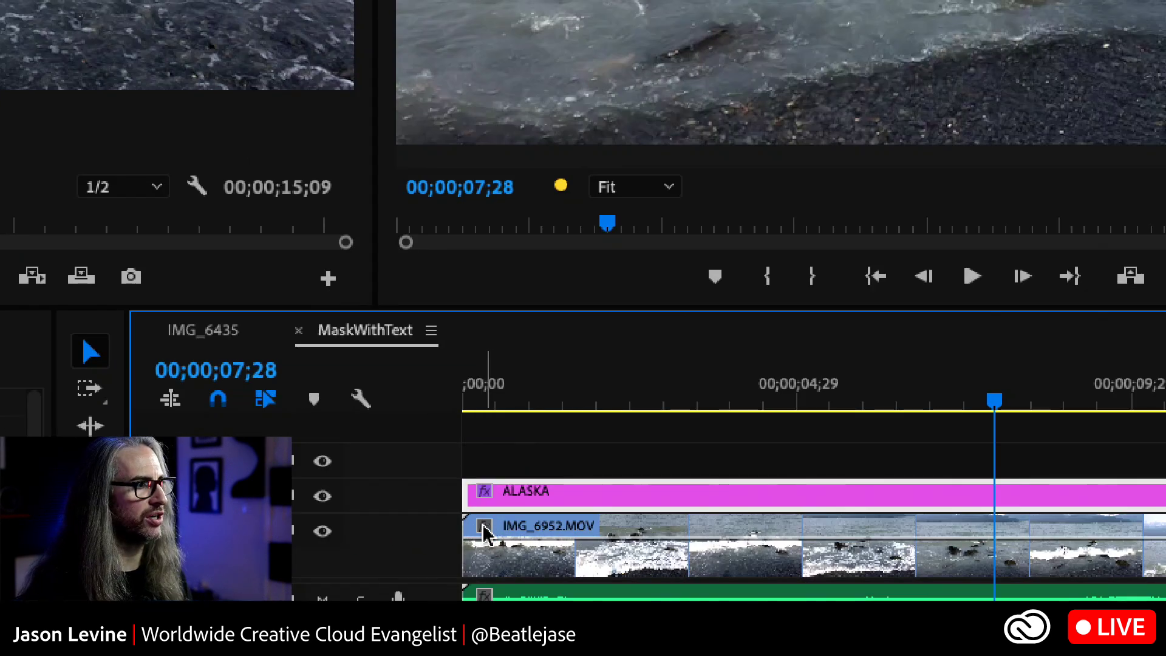
# - Trim the ALASKA title's out point back to around 11 seconds
pyautogui.click(485, 526)
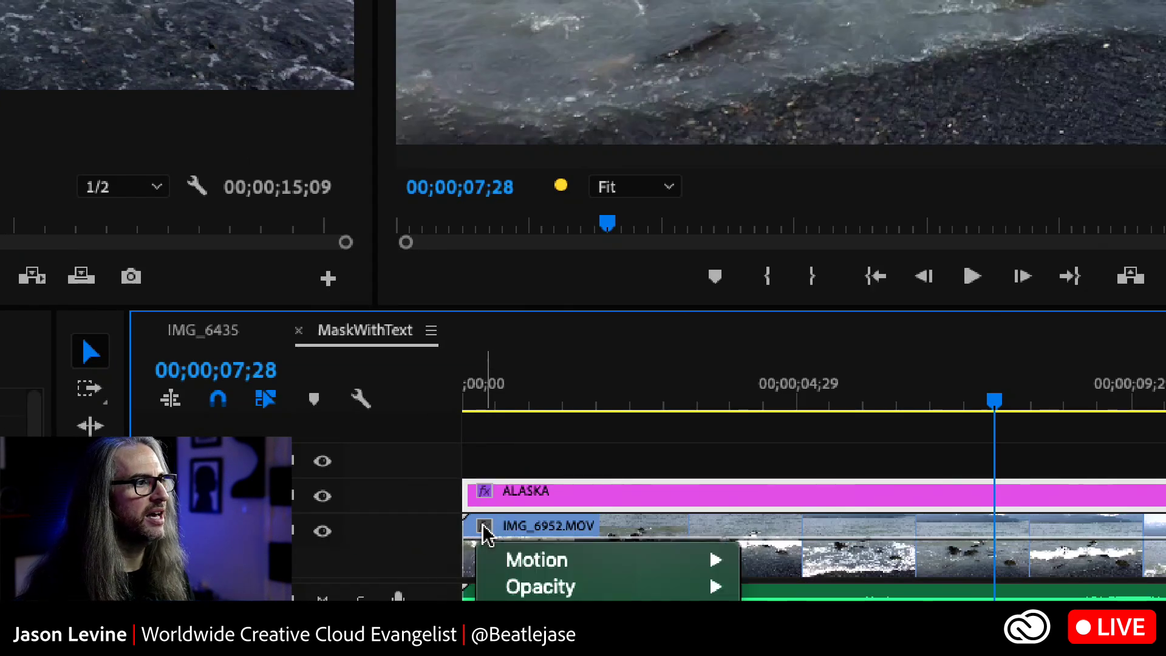
pyautogui.moveTo(539, 587)
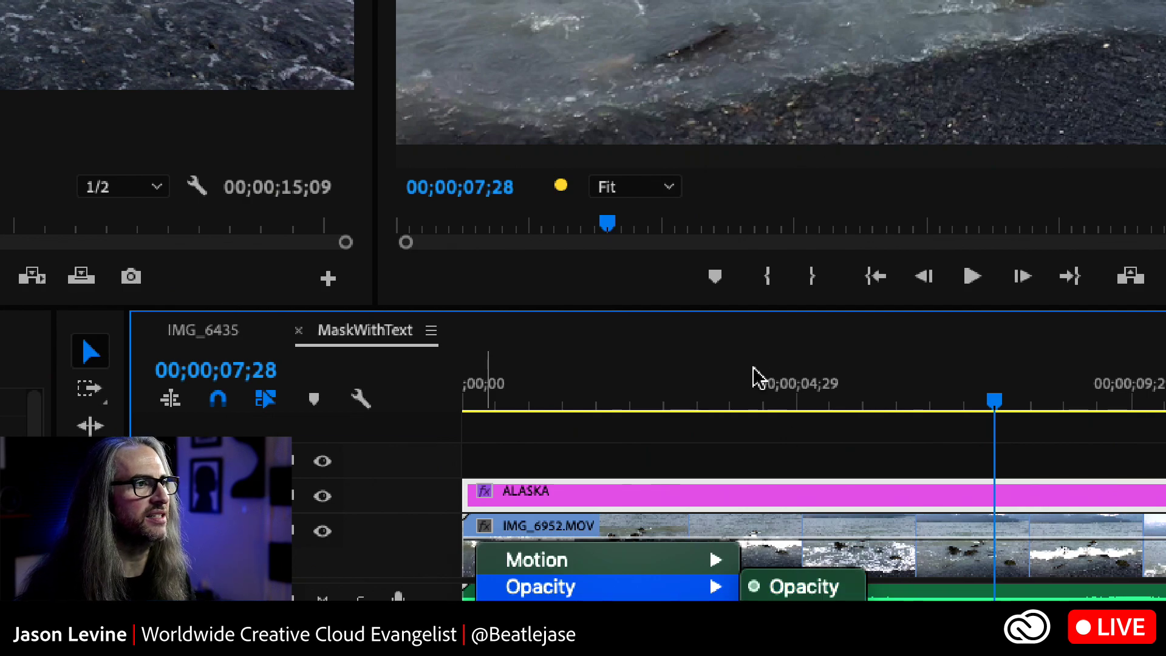
pyautogui.click(845, 450)
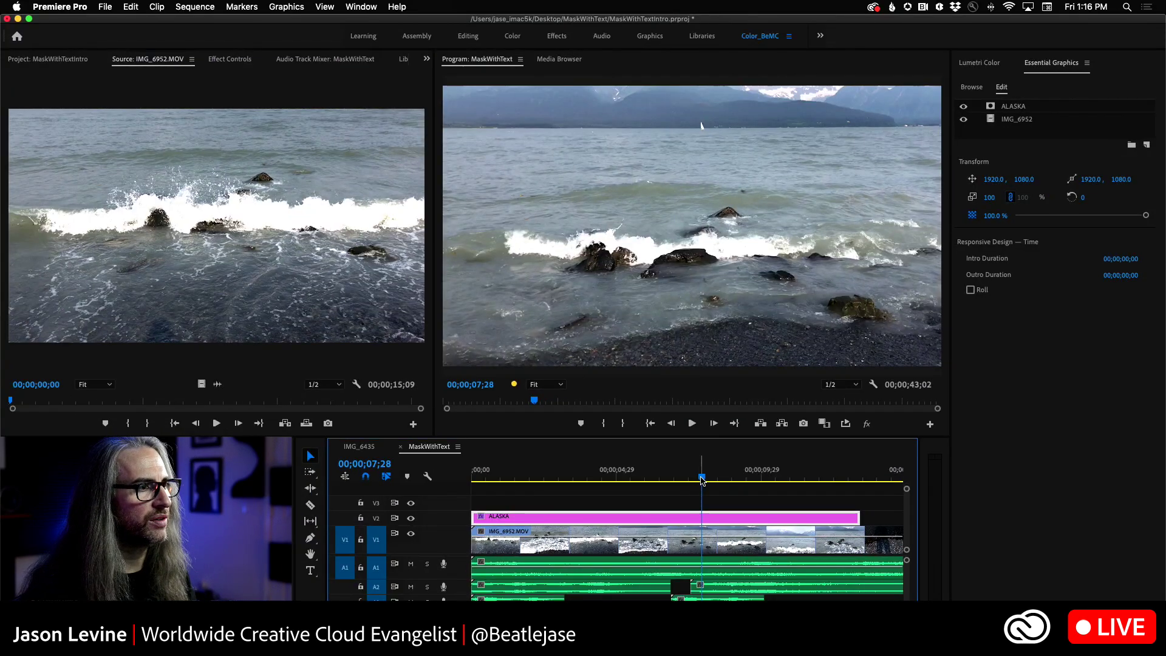
pyautogui.moveTo(702, 480)
pyautogui.mouseDown()
pyautogui.moveTo(828, 480)
pyautogui.moveTo(795, 492)
pyautogui.mouseUp()
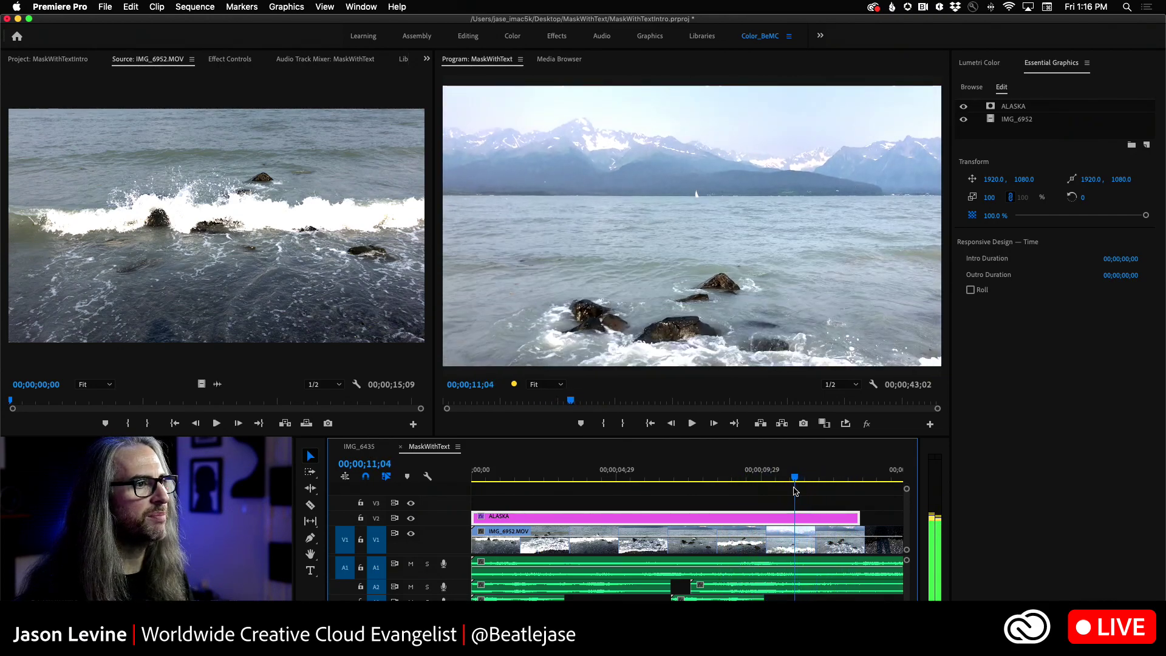
pyautogui.moveTo(855, 518); pyautogui.dragTo(792, 517)
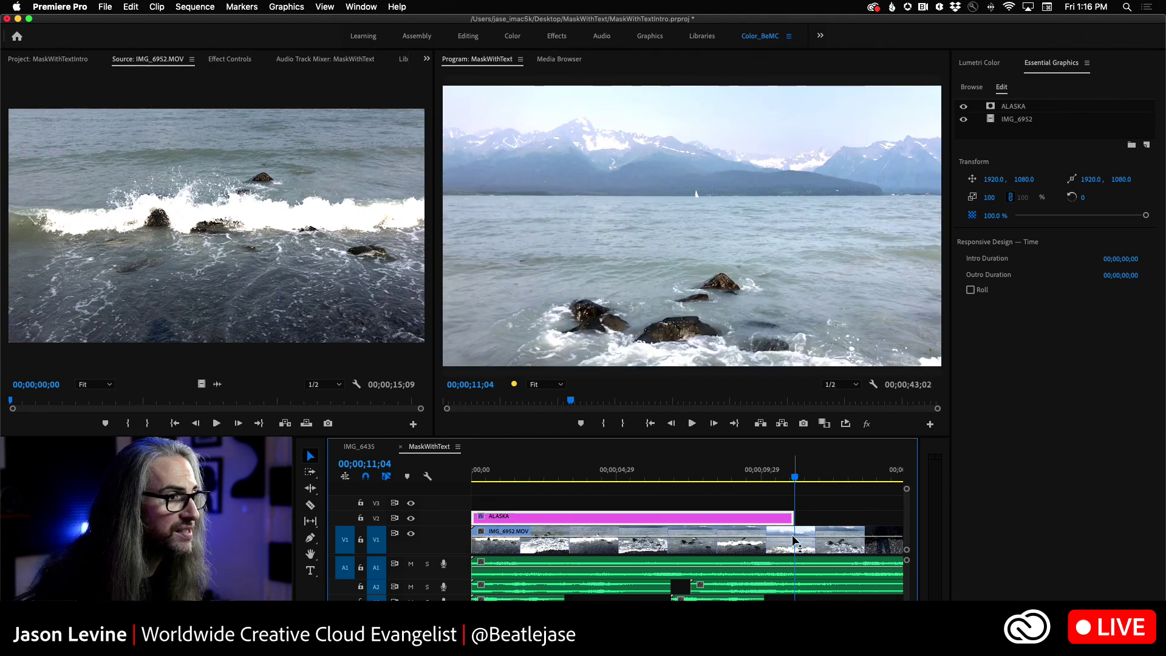
pyautogui.moveTo(792, 542)
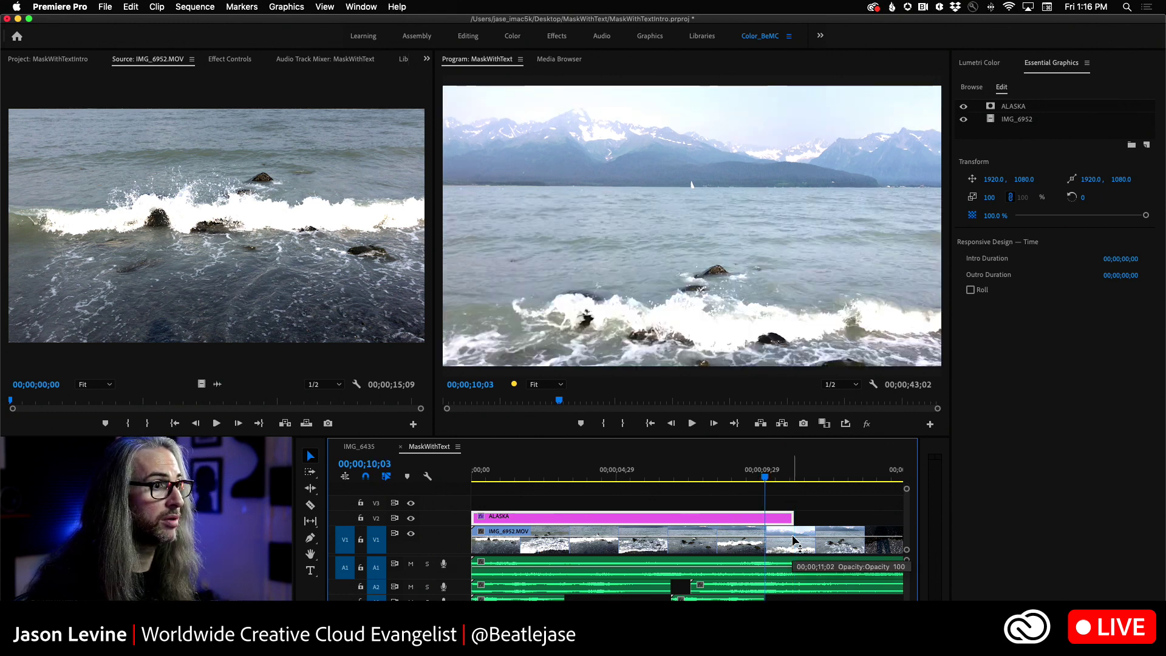
# - Adjust the ocean clip's opacity keyframe at the title's end so ALASKA fades from 100 to 0
pyautogui.hotkey('shift', 'Left')
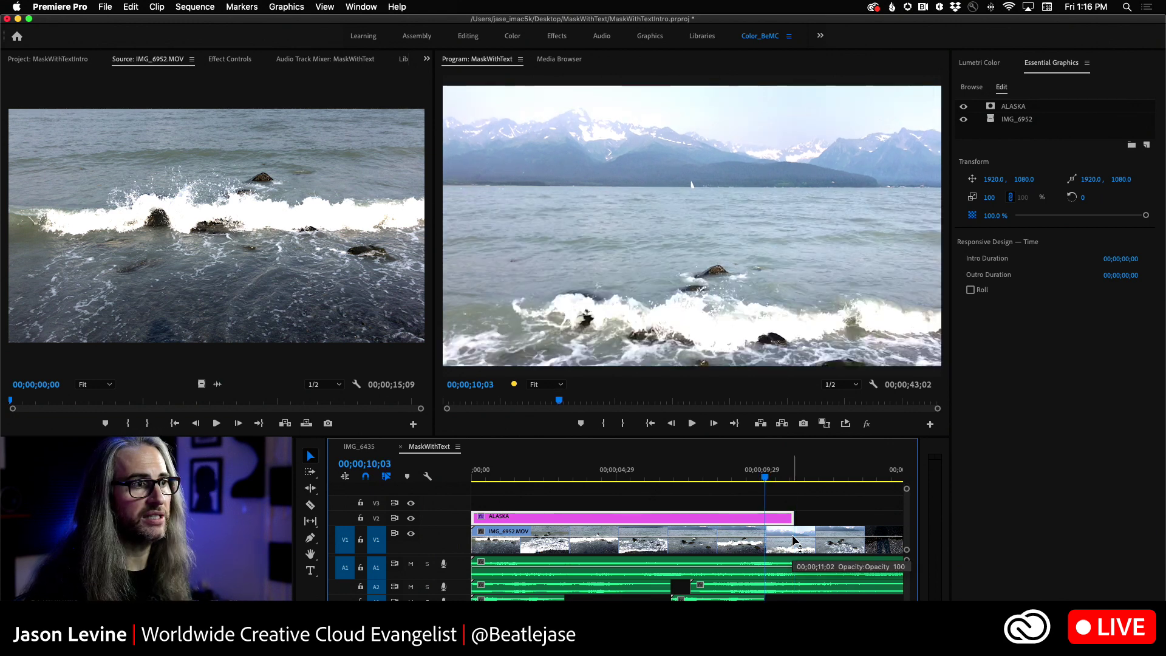
pyautogui.press('Down')
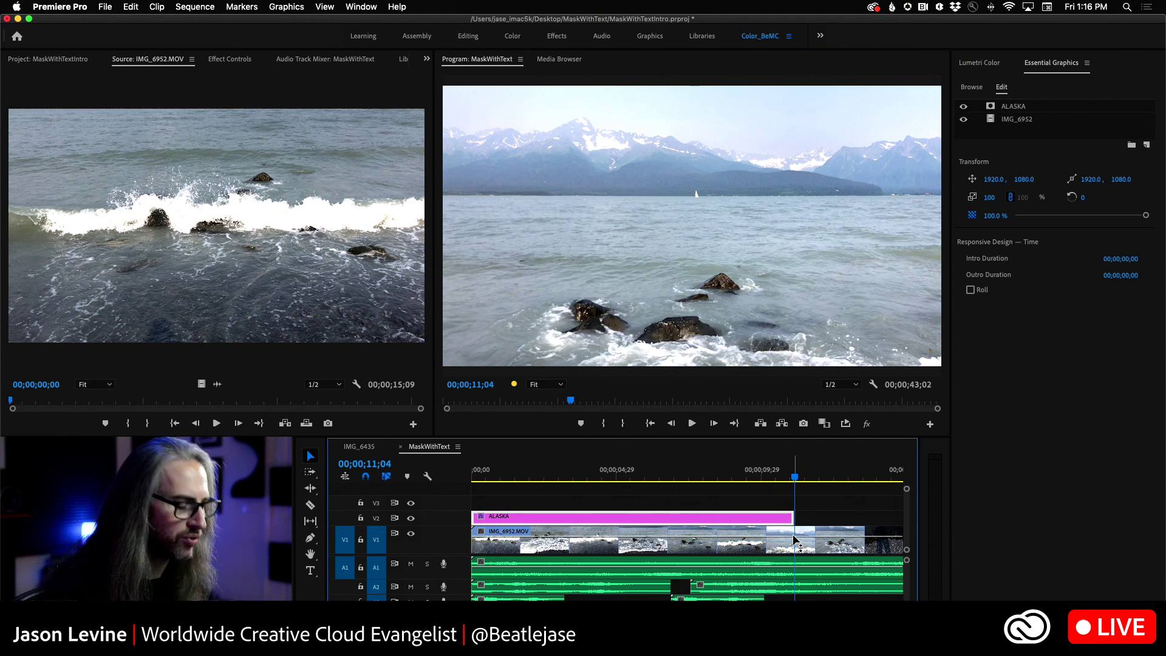
pyautogui.press('=')
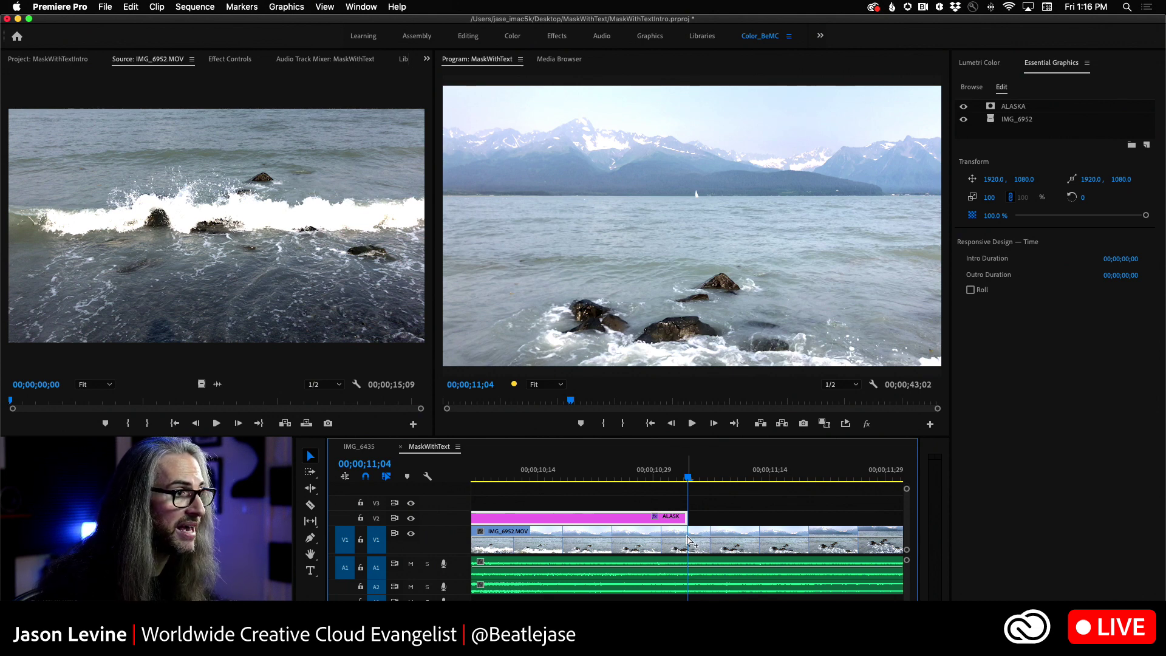
pyautogui.click(690, 542)
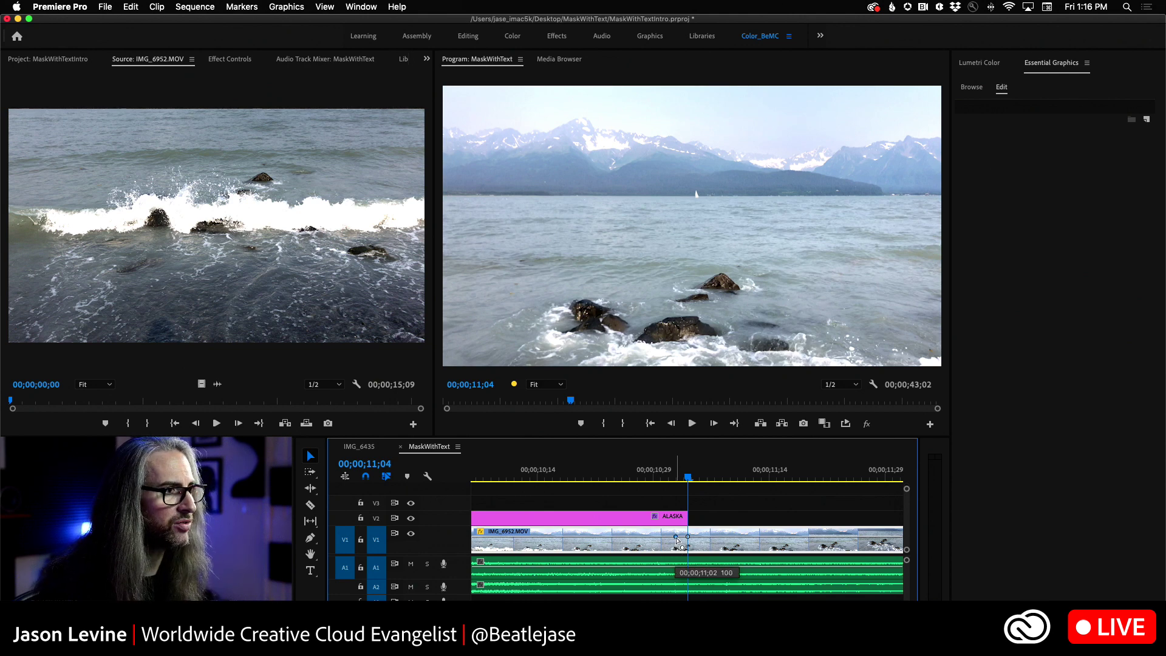
pyautogui.moveTo(678, 541); pyautogui.dragTo(683, 547)
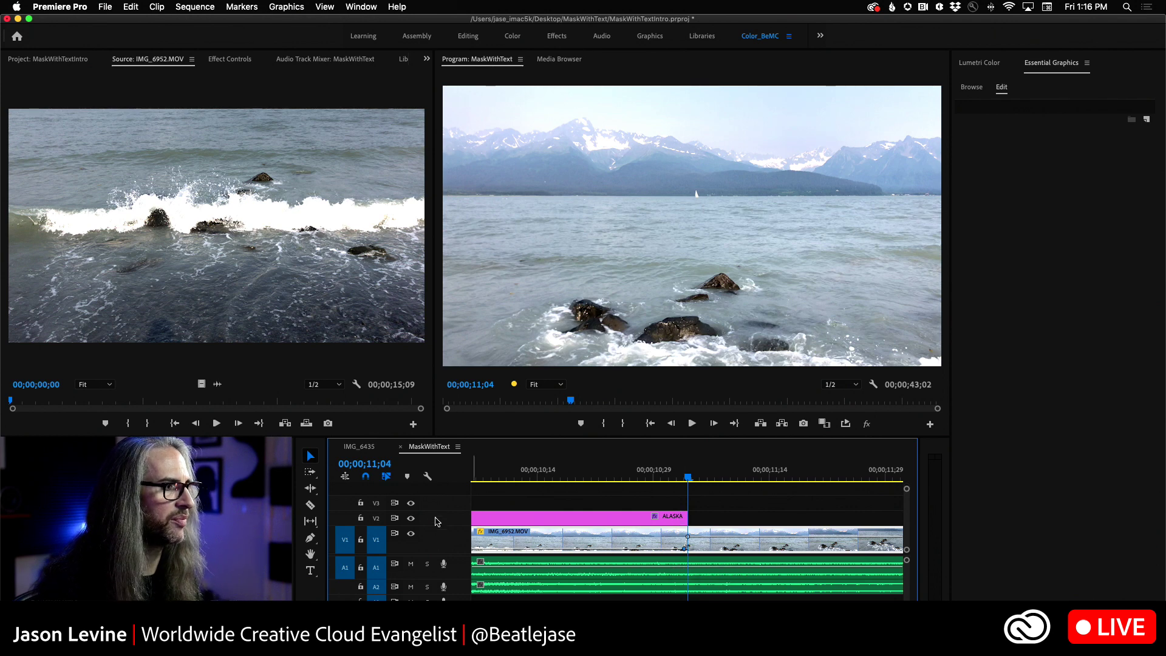
pyautogui.moveTo(442, 512); pyautogui.dragTo(446, 506)
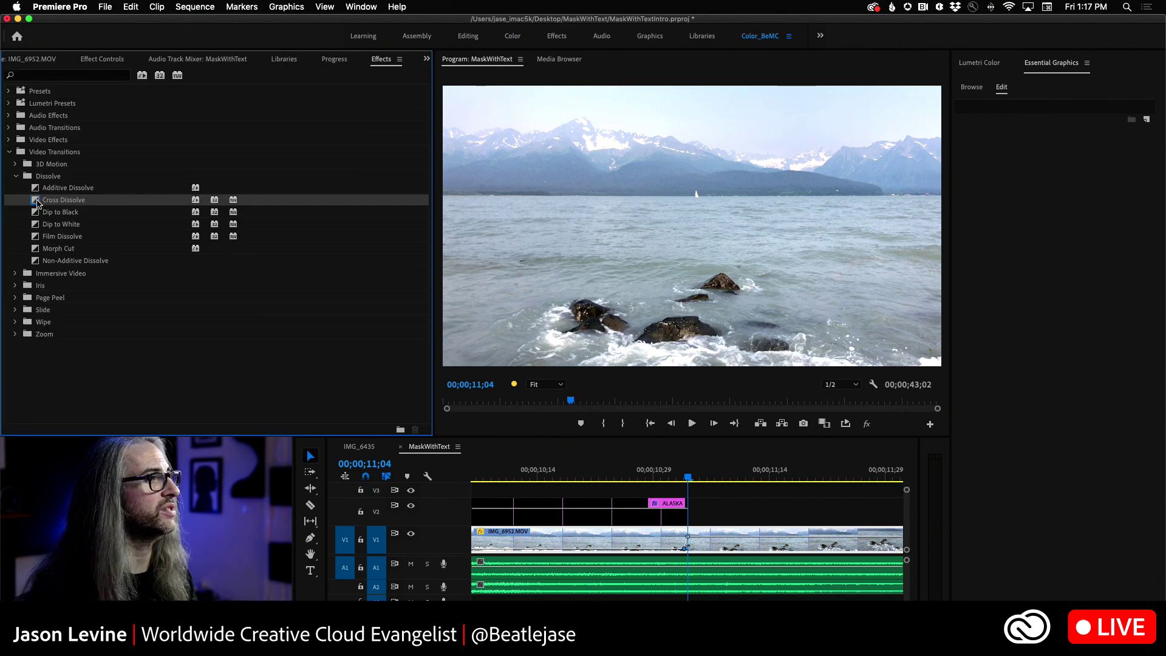
pyautogui.scroll(-1, 629, 519)
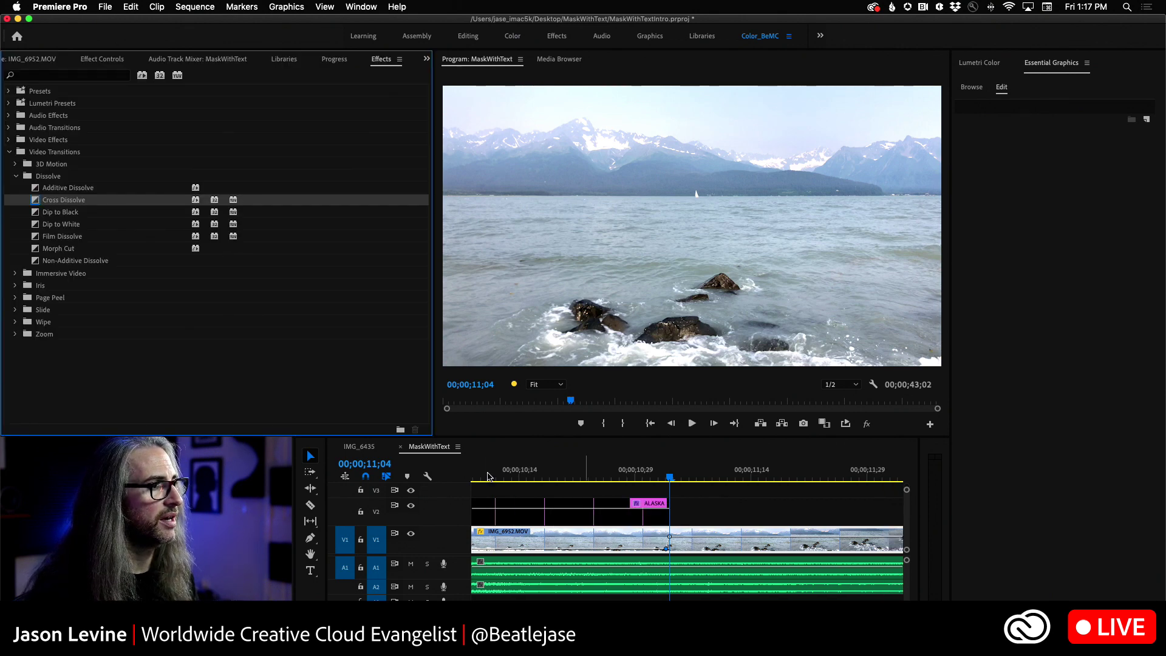
# - Add a 12-frame Cross Dissolve at the ALASKA title's end
pyautogui.moveTo(638, 500); pyautogui.dragTo(638, 502)
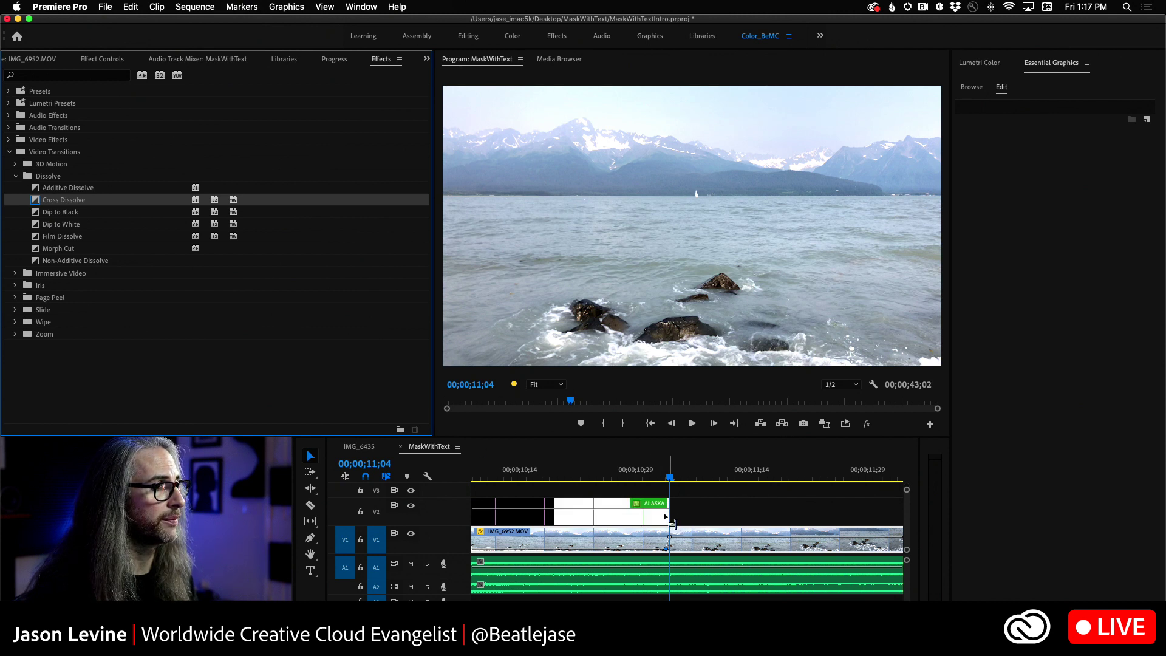
pyautogui.scroll(-1, 638, 515)
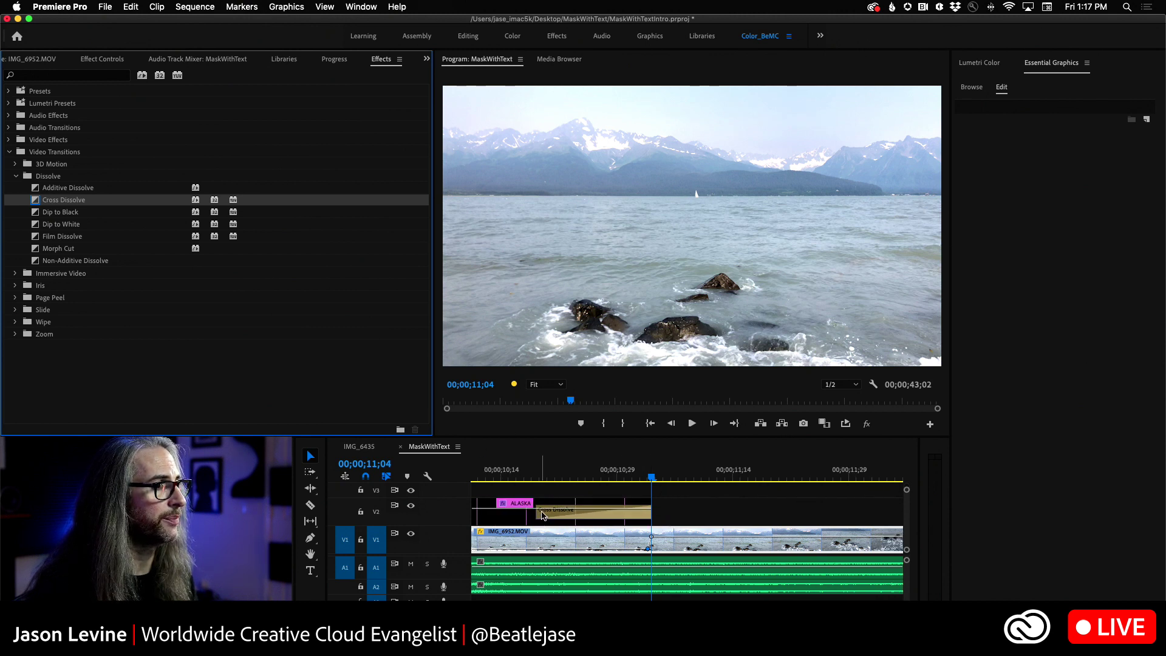
pyautogui.moveTo(540, 516); pyautogui.dragTo(564, 515)
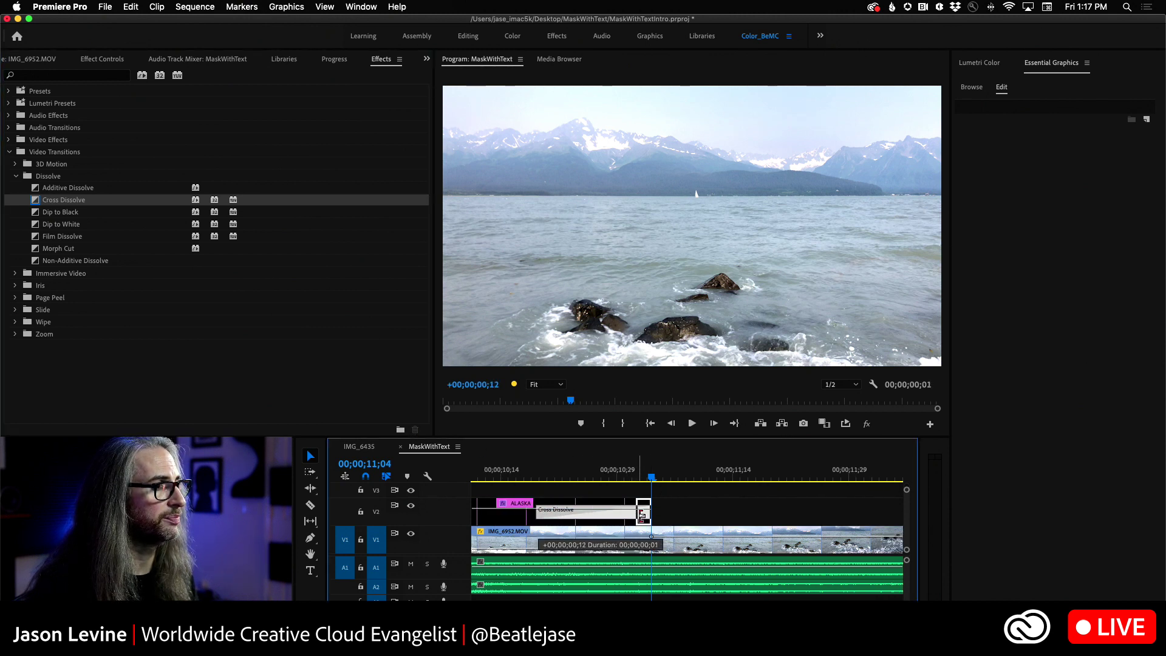
pyautogui.moveTo(642, 515); pyautogui.dragTo(643, 513)
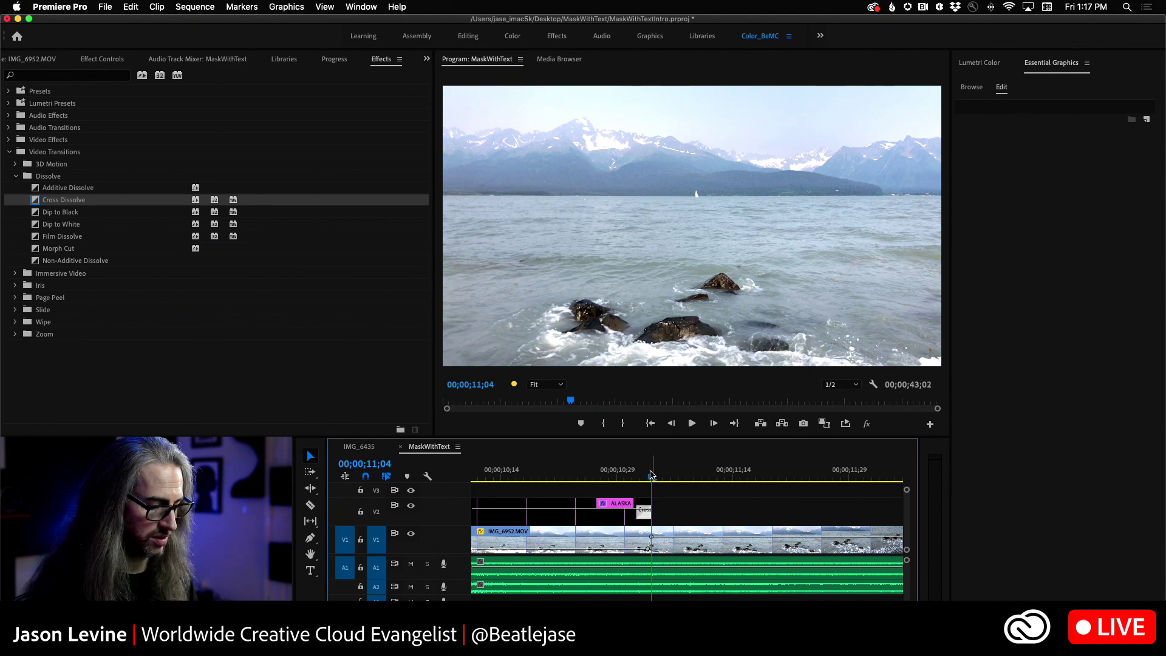
pyautogui.press('-')
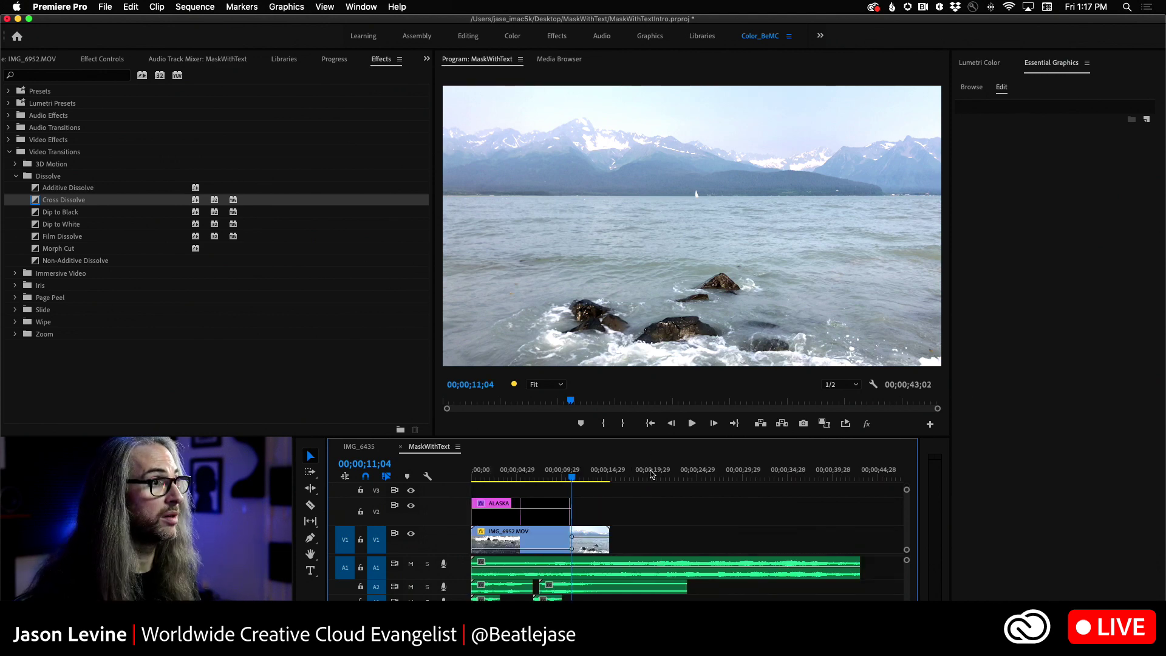
# - Play the sequence from near the start through the title transition
pyautogui.click(483, 475)
pyautogui.press('space')
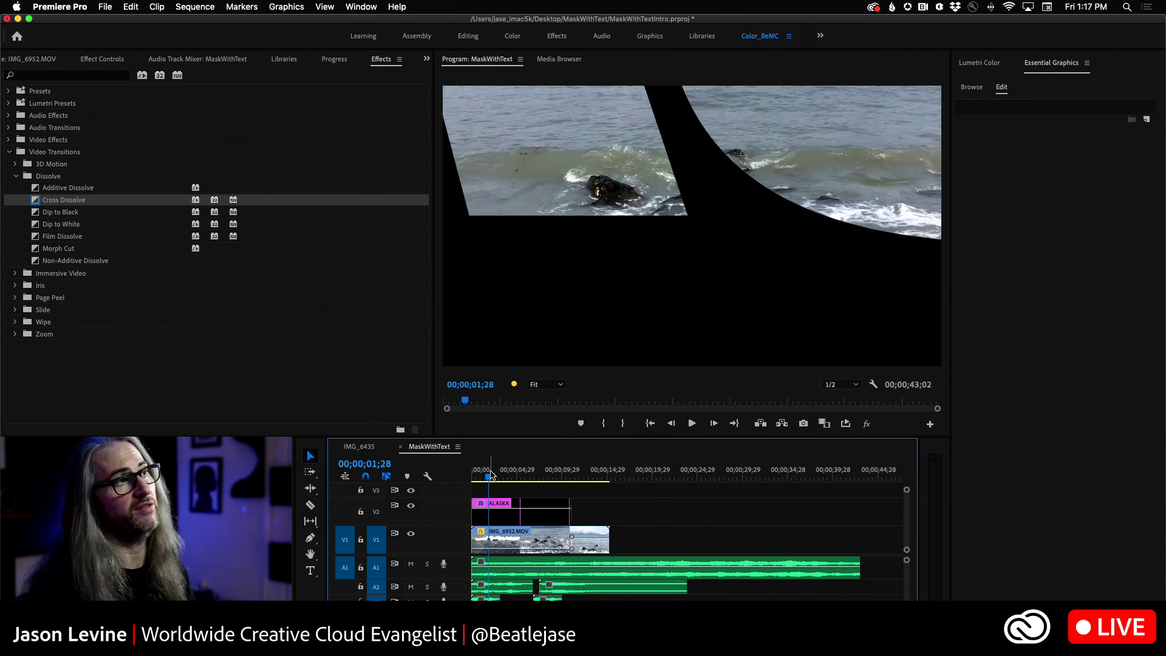
pyautogui.press('space')
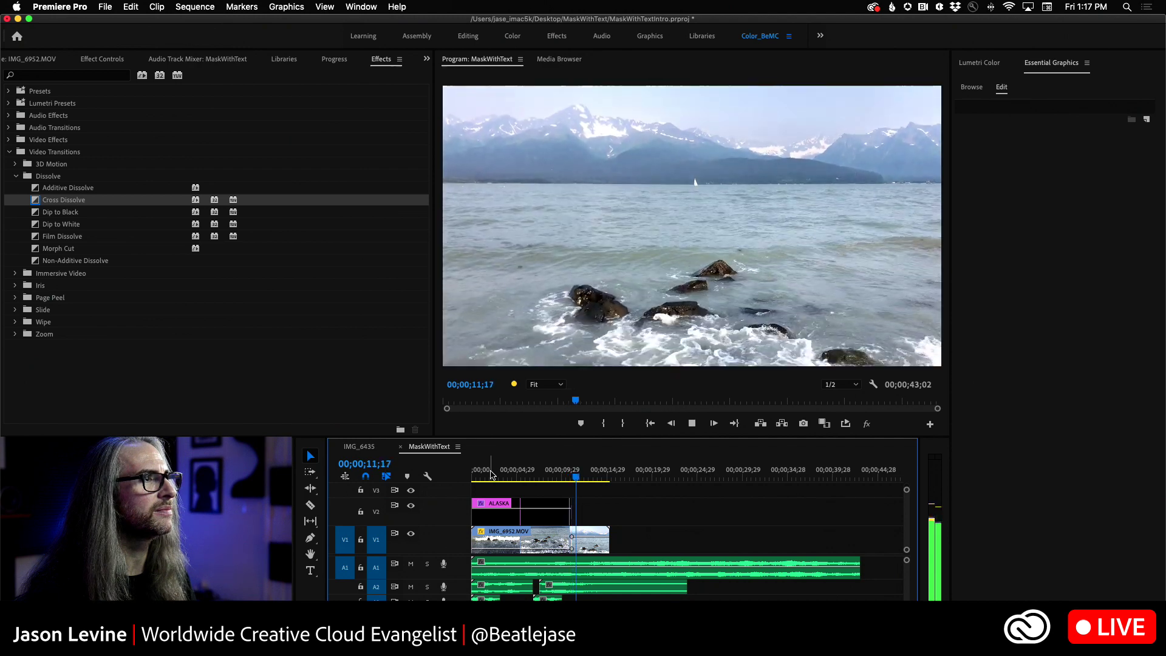
pyautogui.press('space')
pyautogui.press('=')
pyautogui.press('=')
pyautogui.press('=')
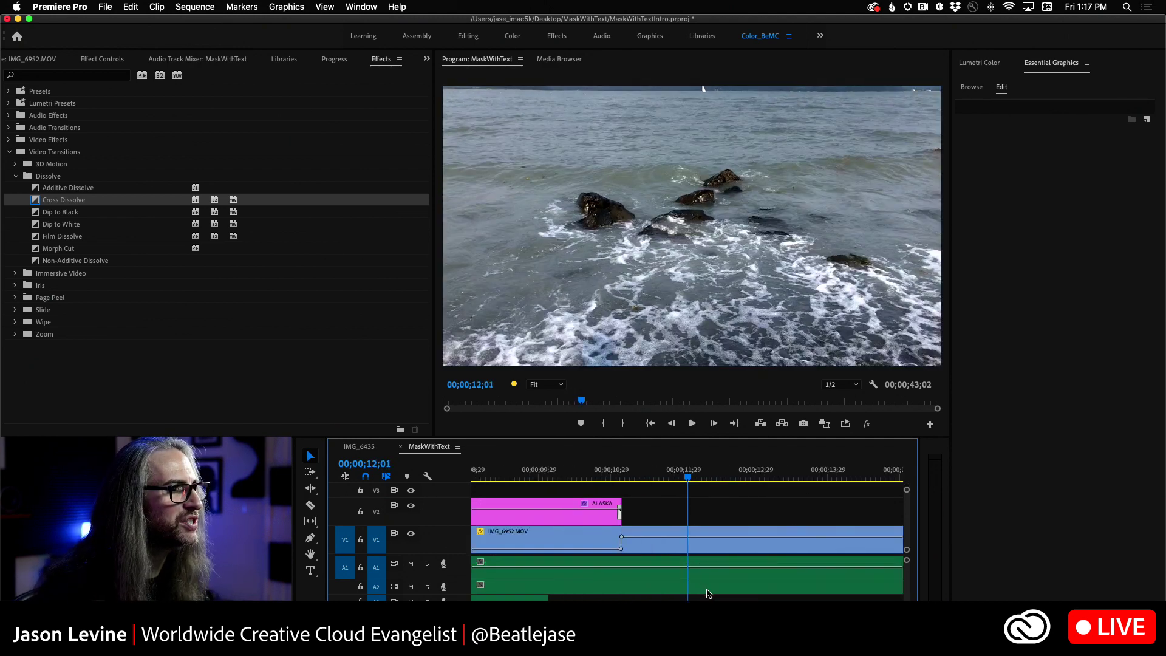
pyautogui.press('=')
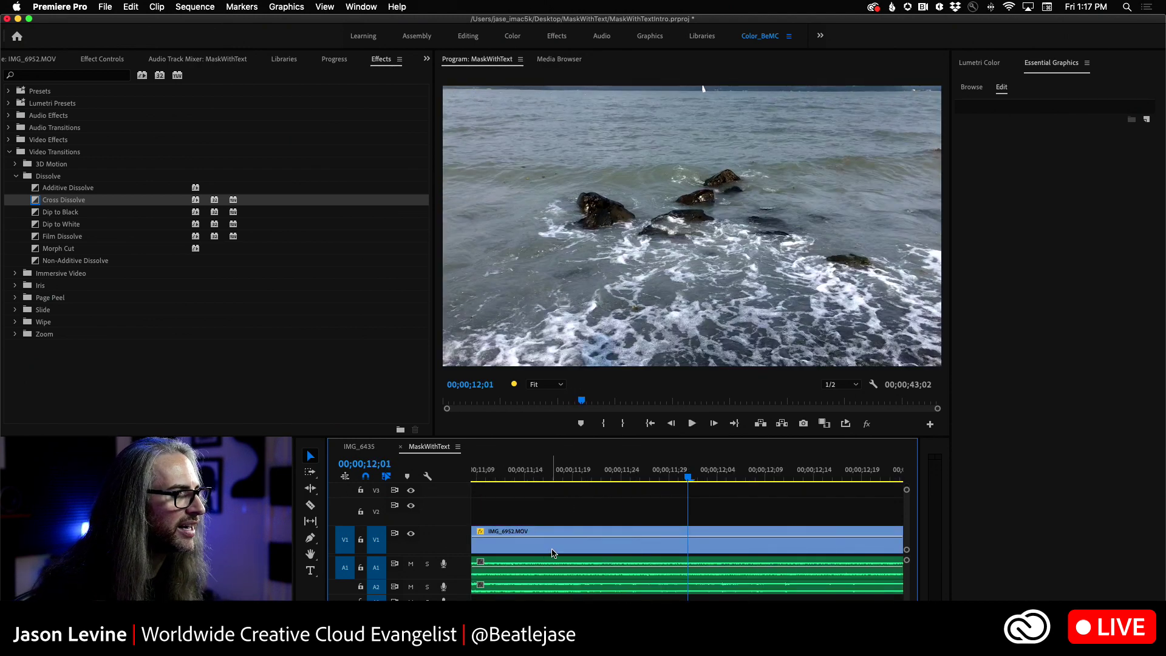
pyautogui.press('-')
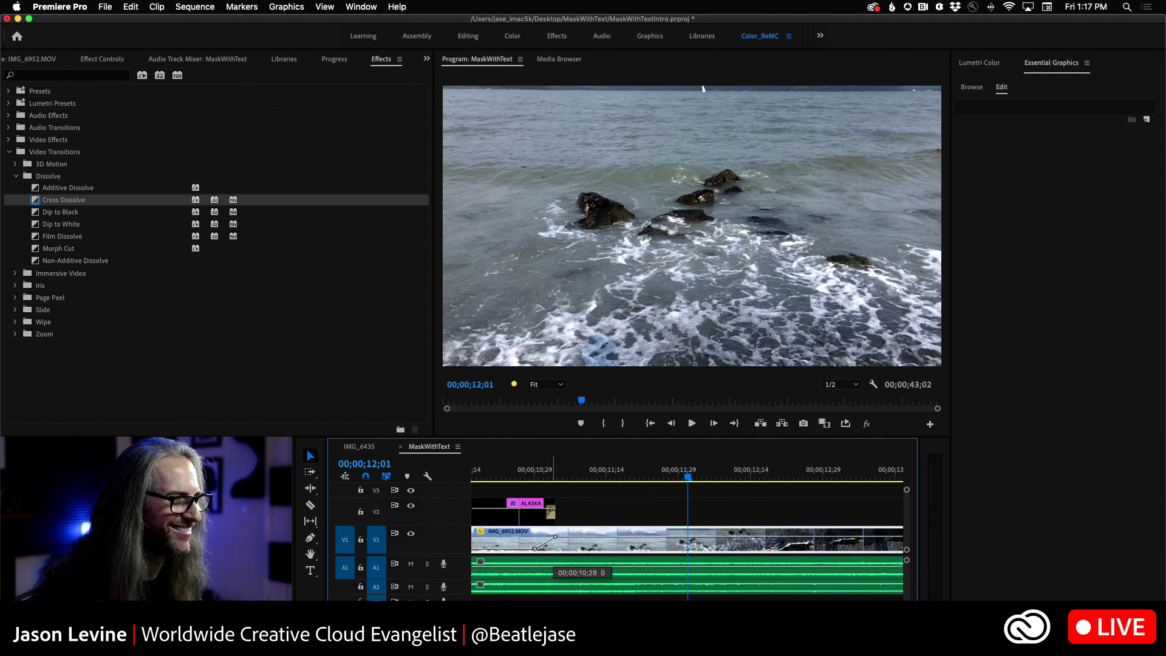
pyautogui.press('-')
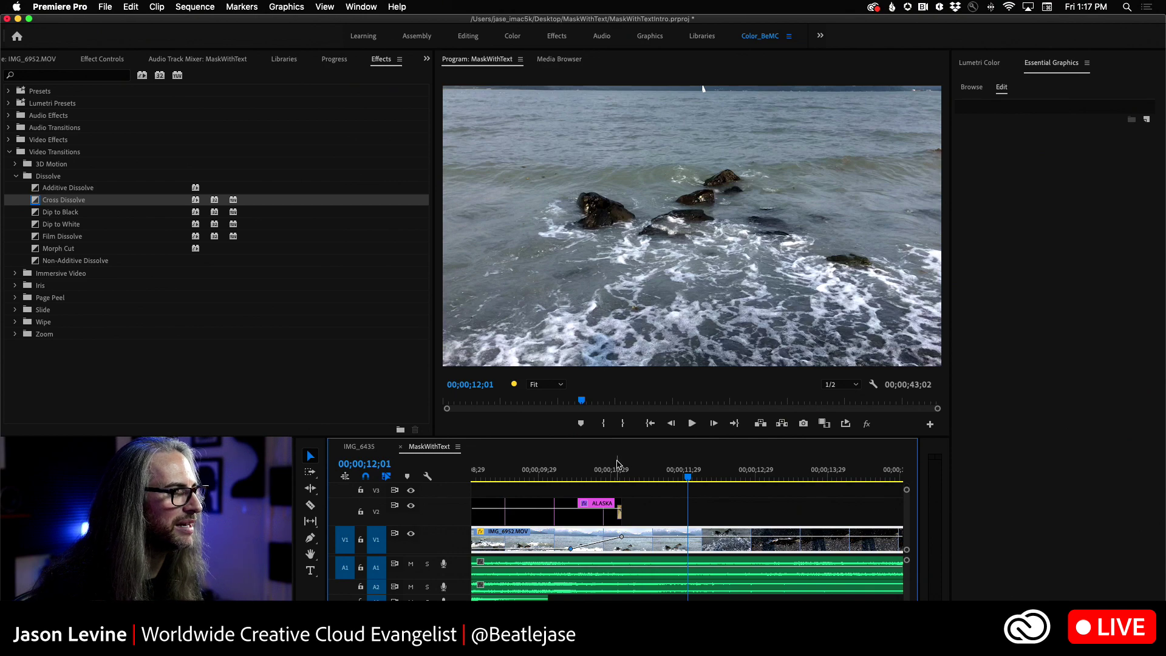
# - Replay the ALASKA title dissolving into the full ocean footage
pyautogui.moveTo(620, 478); pyautogui.dragTo(516, 484)
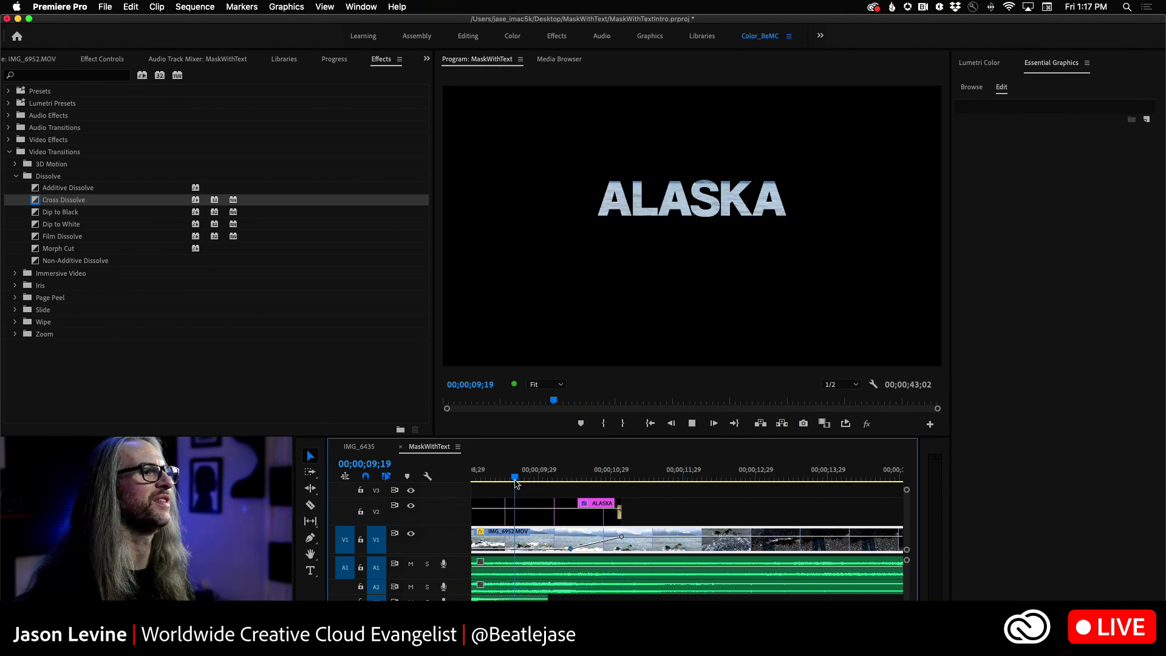
pyautogui.press('space')
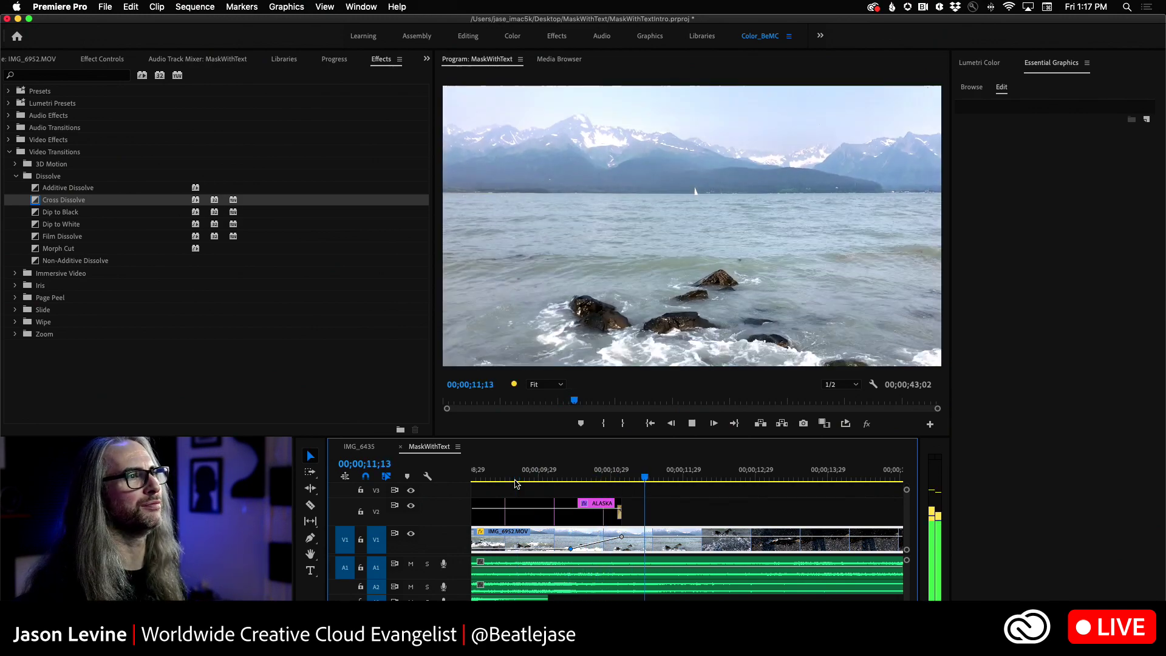
pyautogui.press('space')
pyautogui.press('-')
pyautogui.press('-')
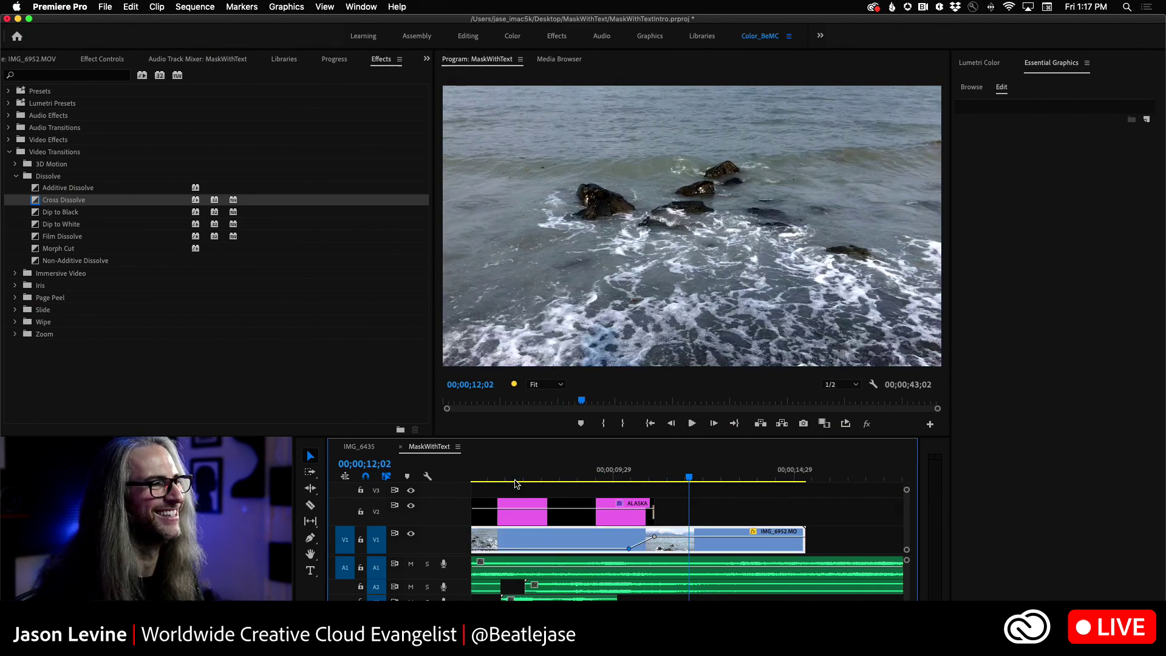
pyautogui.press('-')
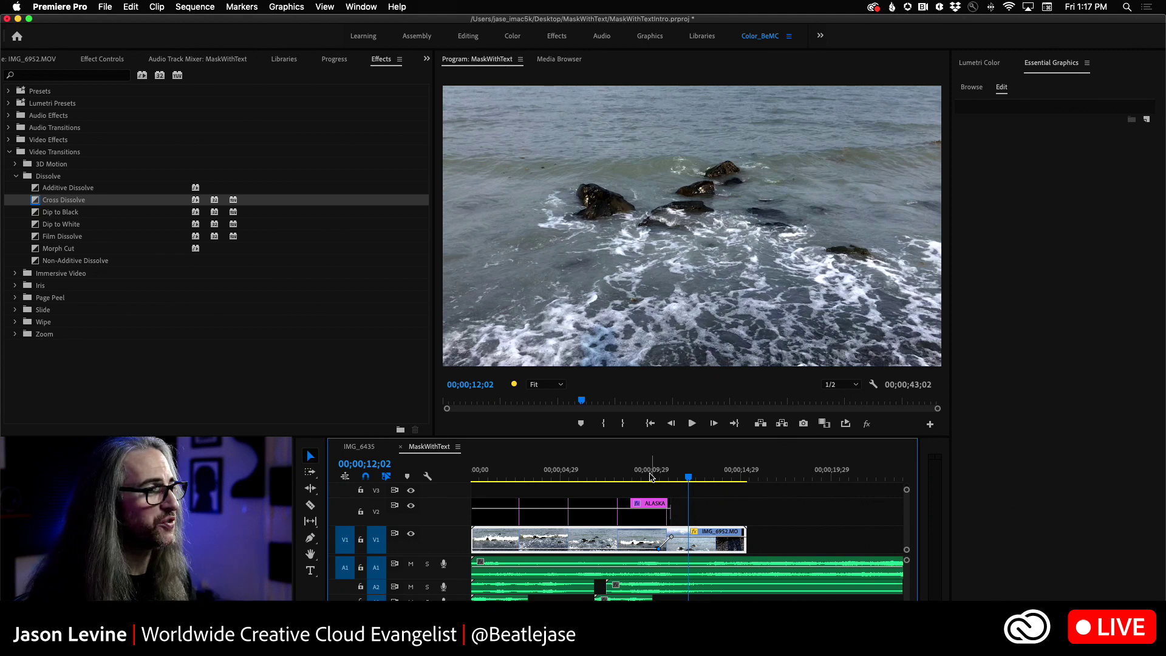
pyautogui.moveTo(654, 475)
pyautogui.mouseDown()
pyautogui.moveTo(635, 481)
pyautogui.moveTo(675, 483)
pyautogui.mouseUp()
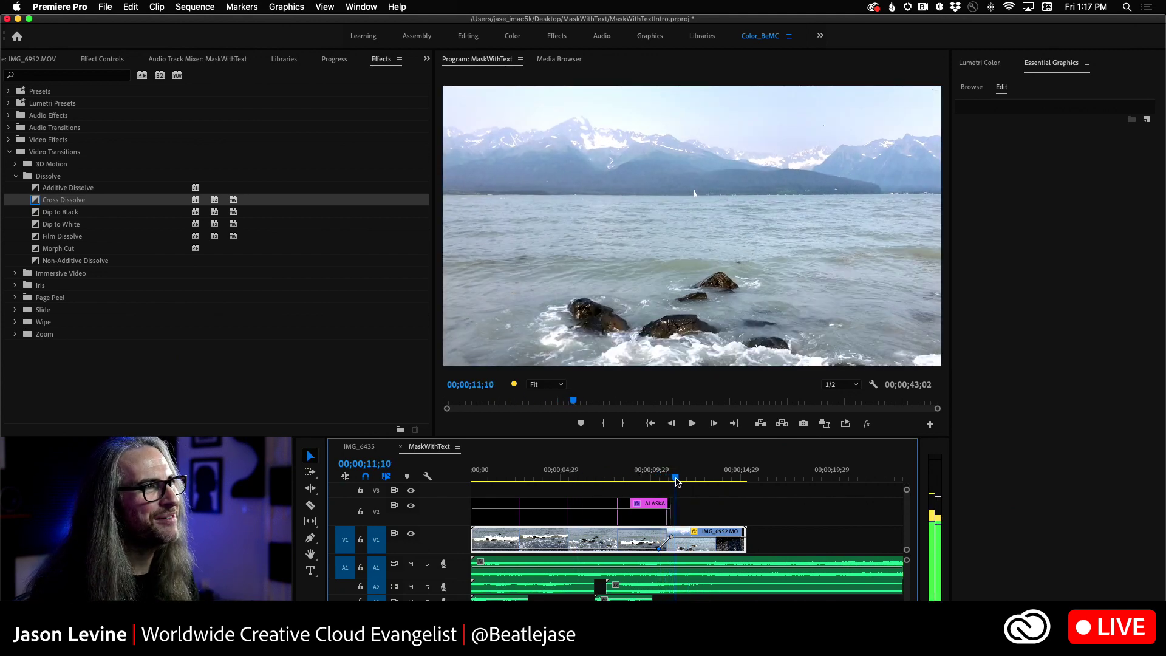
pyautogui.moveTo(675, 483)
pyautogui.mouseDown()
pyautogui.moveTo(661, 481)
pyautogui.moveTo(693, 482)
pyautogui.moveTo(562, 488)
pyautogui.moveTo(695, 481)
pyautogui.moveTo(516, 487)
pyautogui.mouseUp()
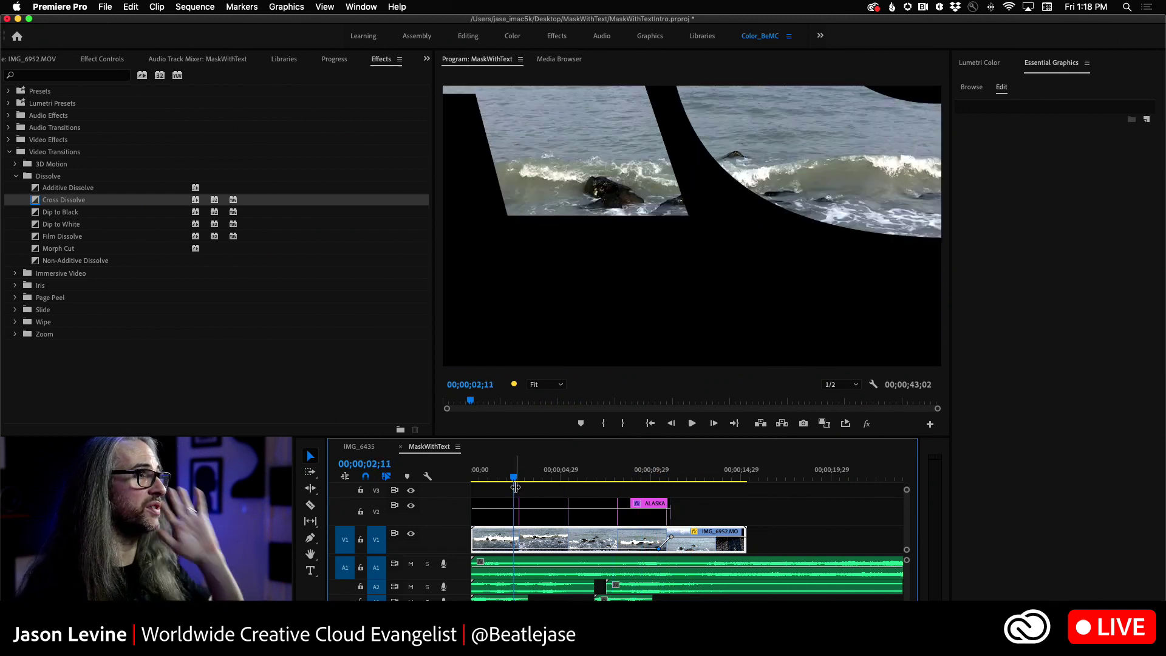
# - Select the ALASKA title graphic in Effect Controls and save the project
pyautogui.click(102, 59)
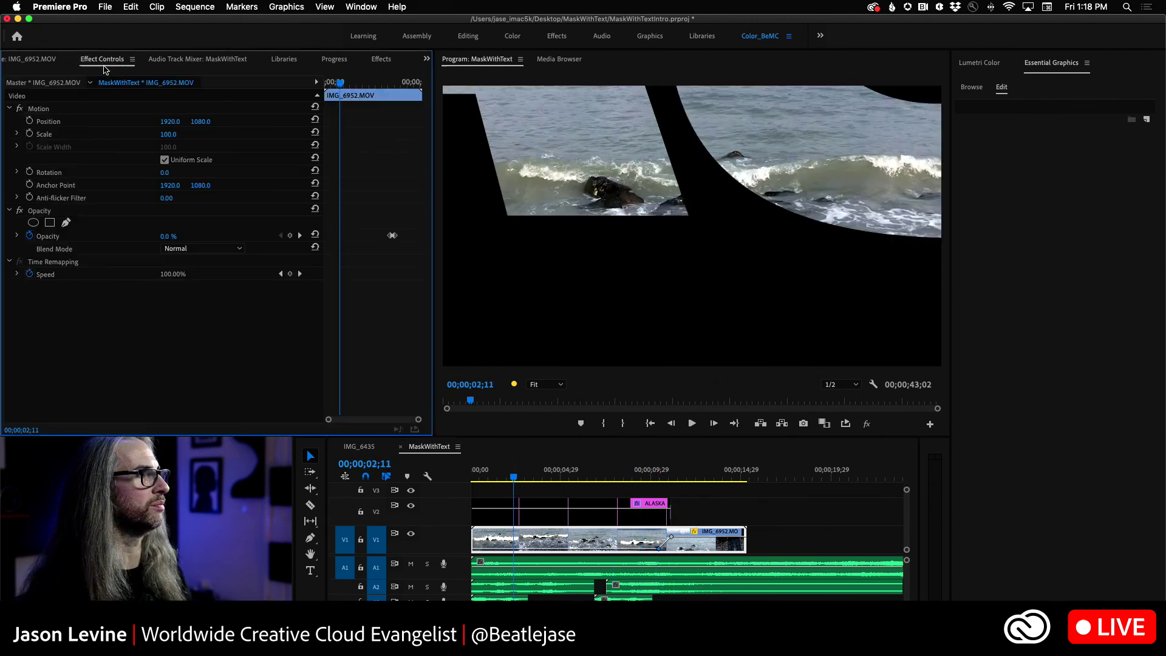
pyautogui.click(557, 510)
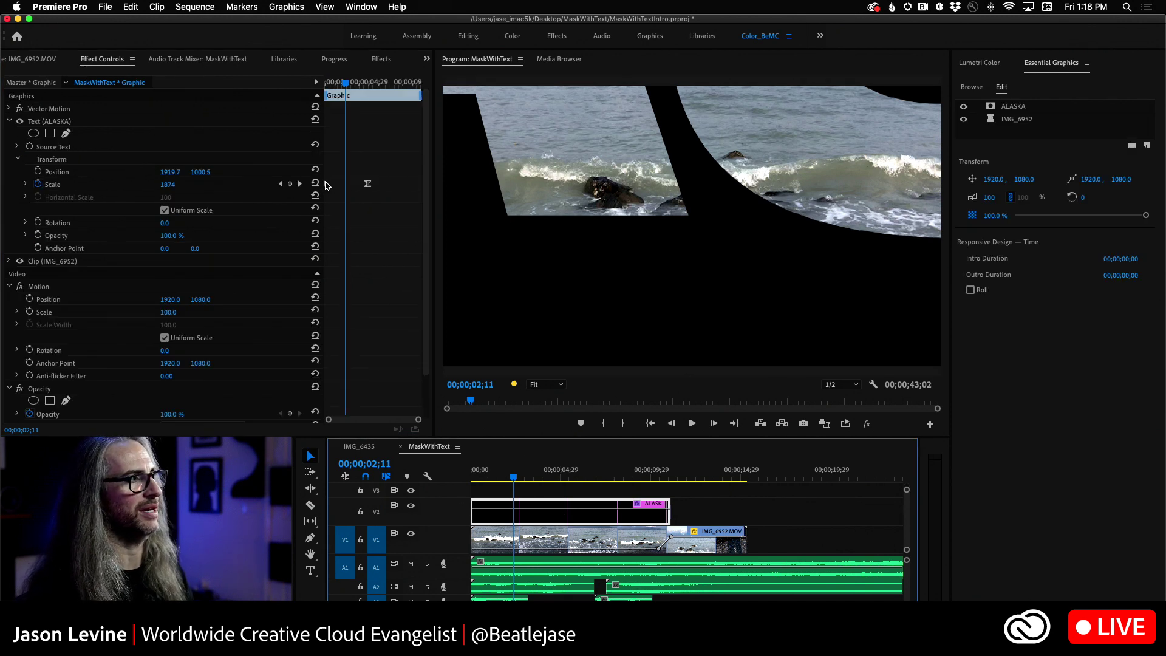
pyautogui.press('super+s')
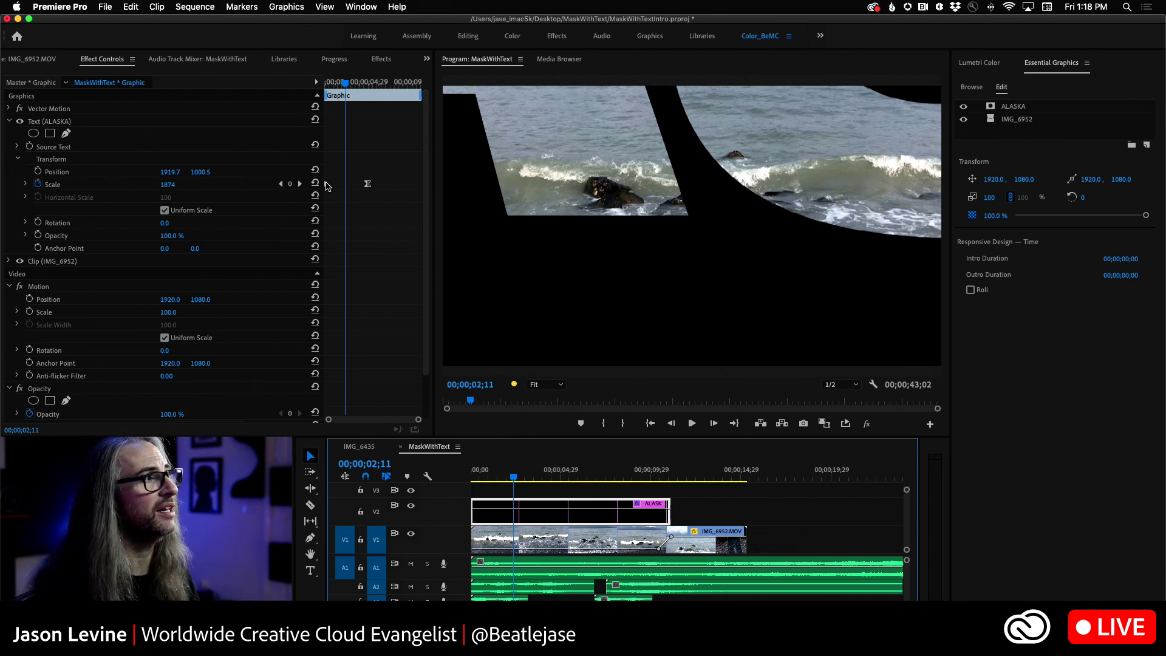
# - Set the title's Scale keyframe to 100 and preview the zoom from the start
pyautogui.moveTo(327, 185); pyautogui.dragTo(363, 186)
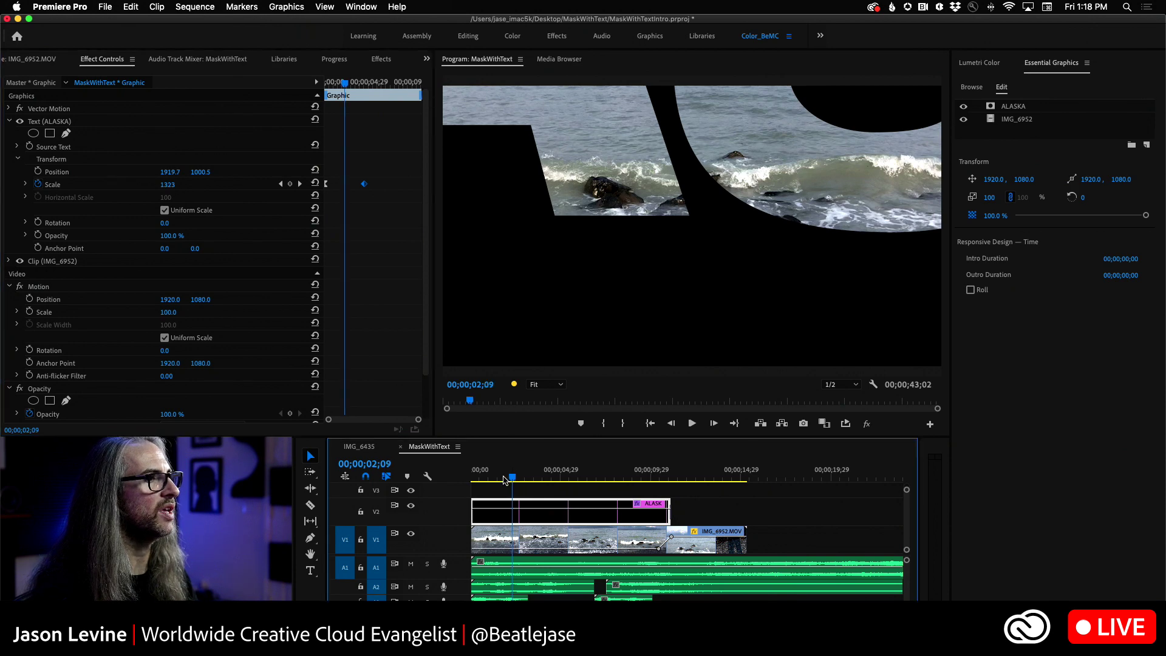
pyautogui.click(474, 470)
pyautogui.press('space')
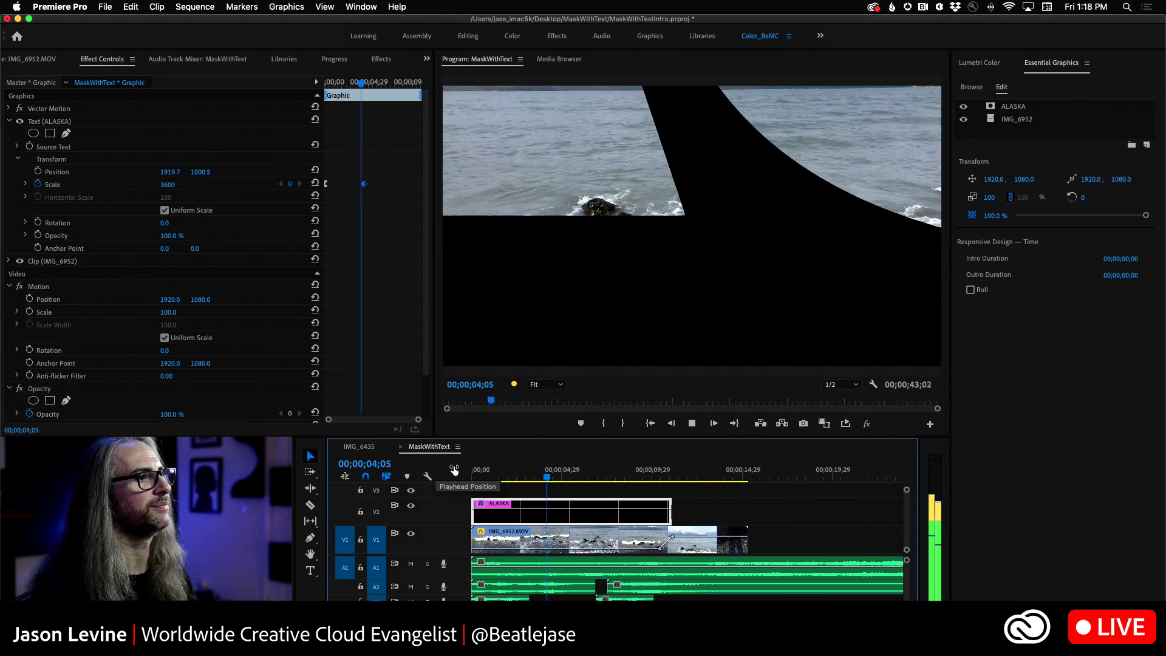
pyautogui.press('space')
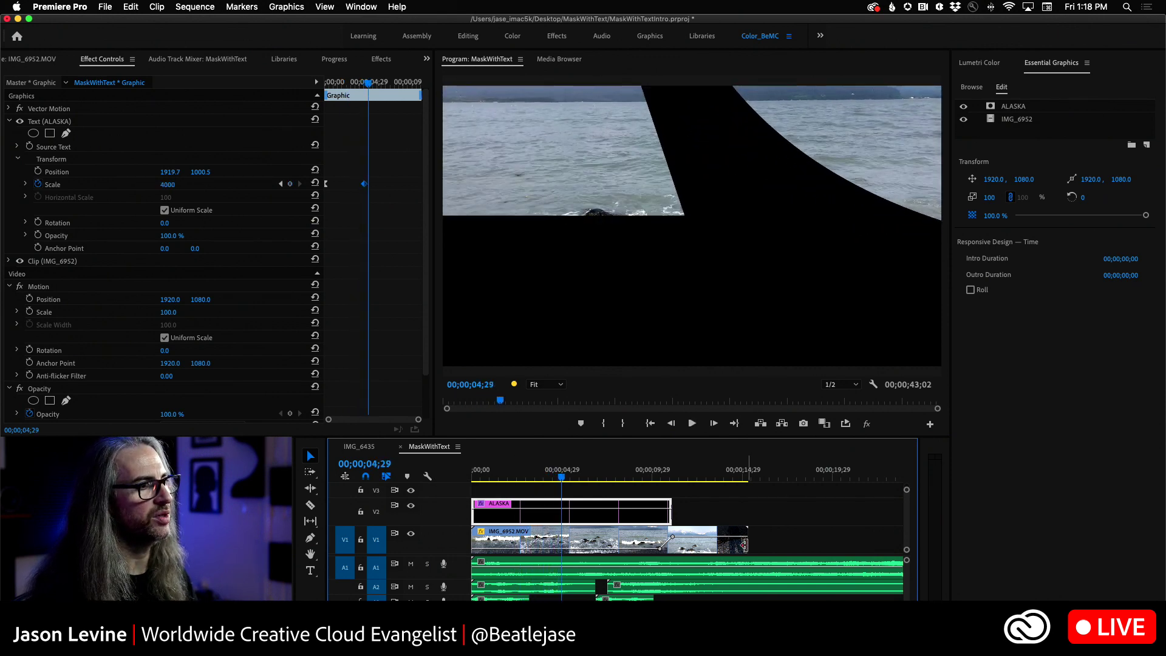
# - Select the IMG_6952 ocean clip's opacity keyframe and play the fade
pyautogui.click(663, 547)
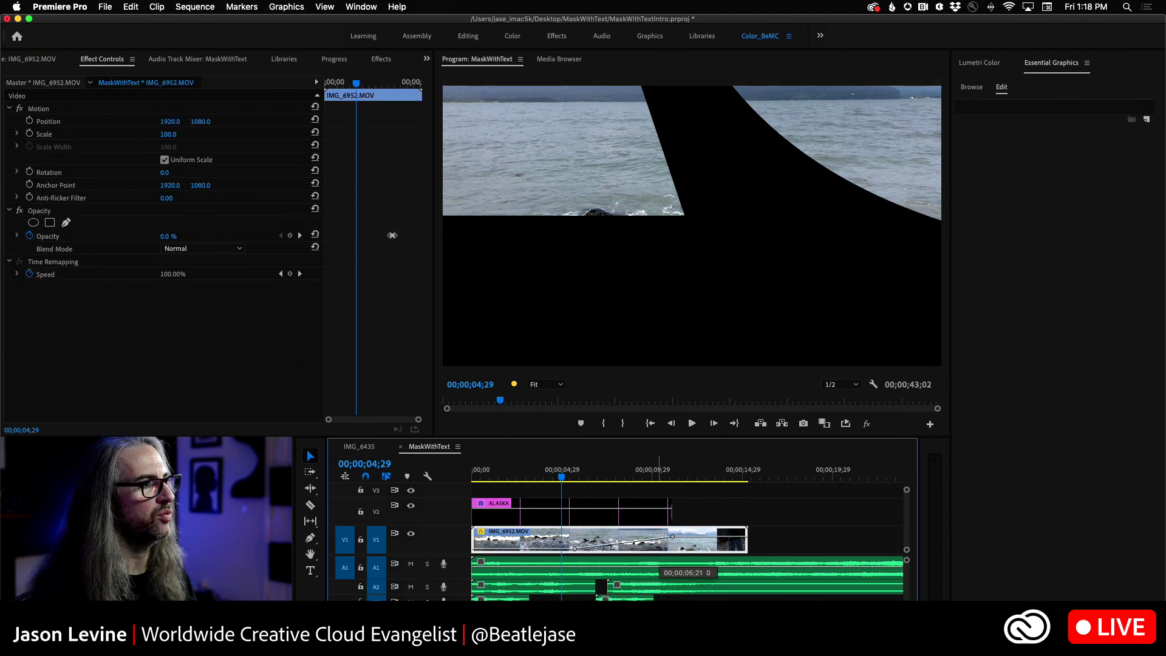
pyautogui.click(672, 537)
pyautogui.click(511, 480)
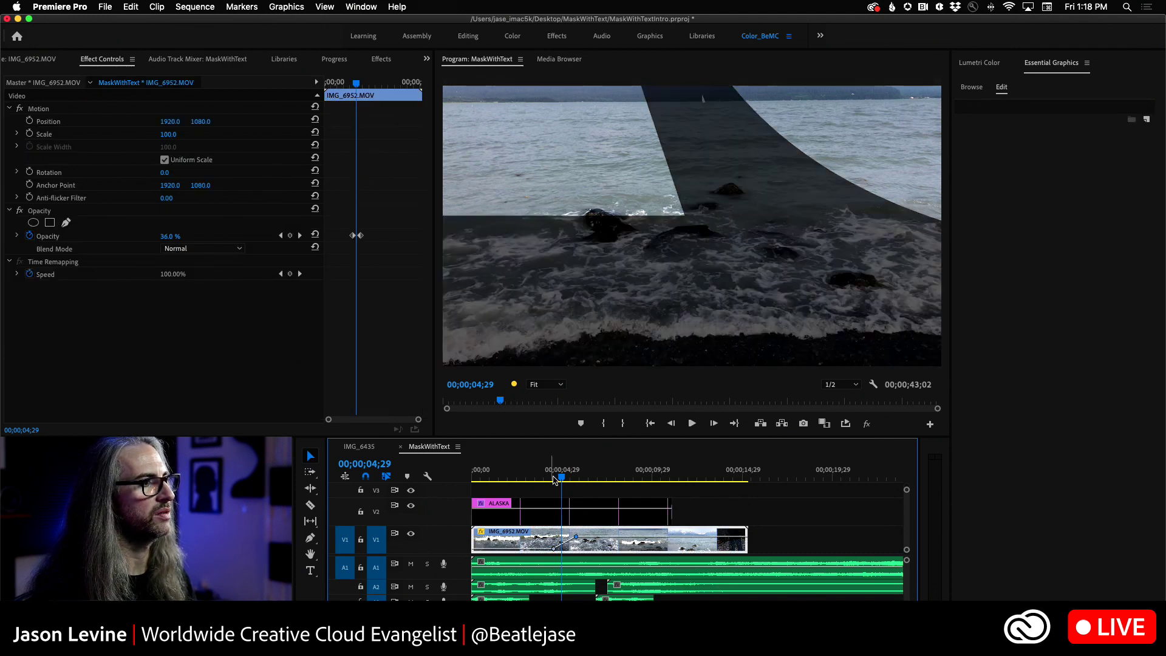
pyautogui.press('space')
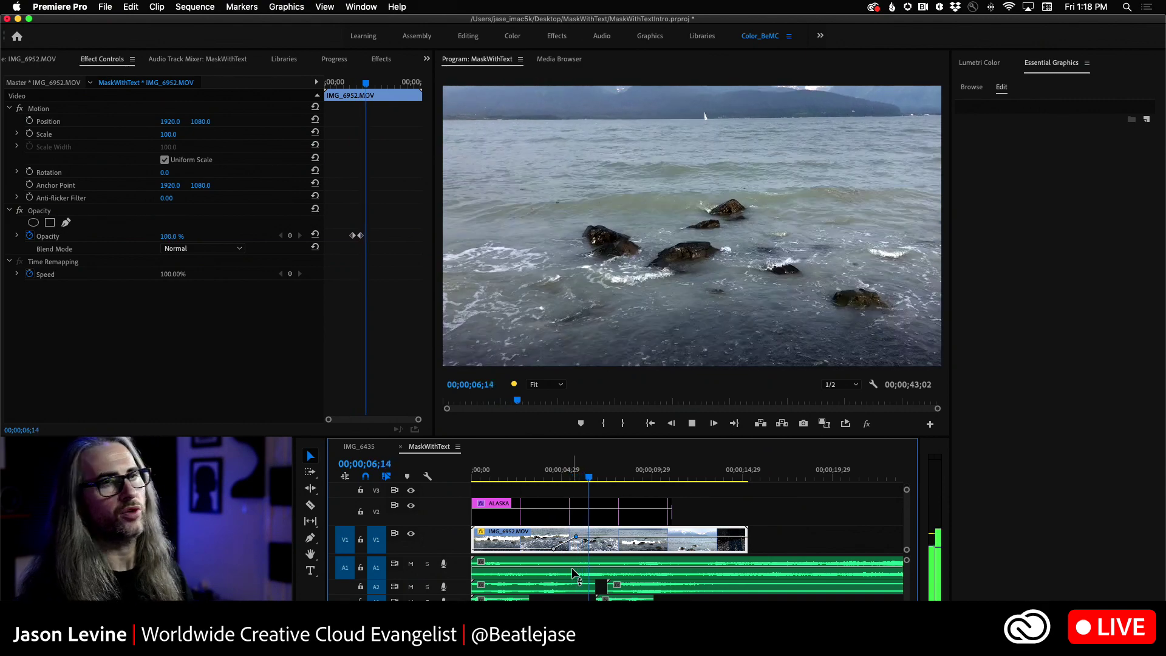
pyautogui.press('space')
# - Replay the mask animation from the beginning, then play the crossfade in reverse
pyautogui.click(481, 474)
pyautogui.press('space')
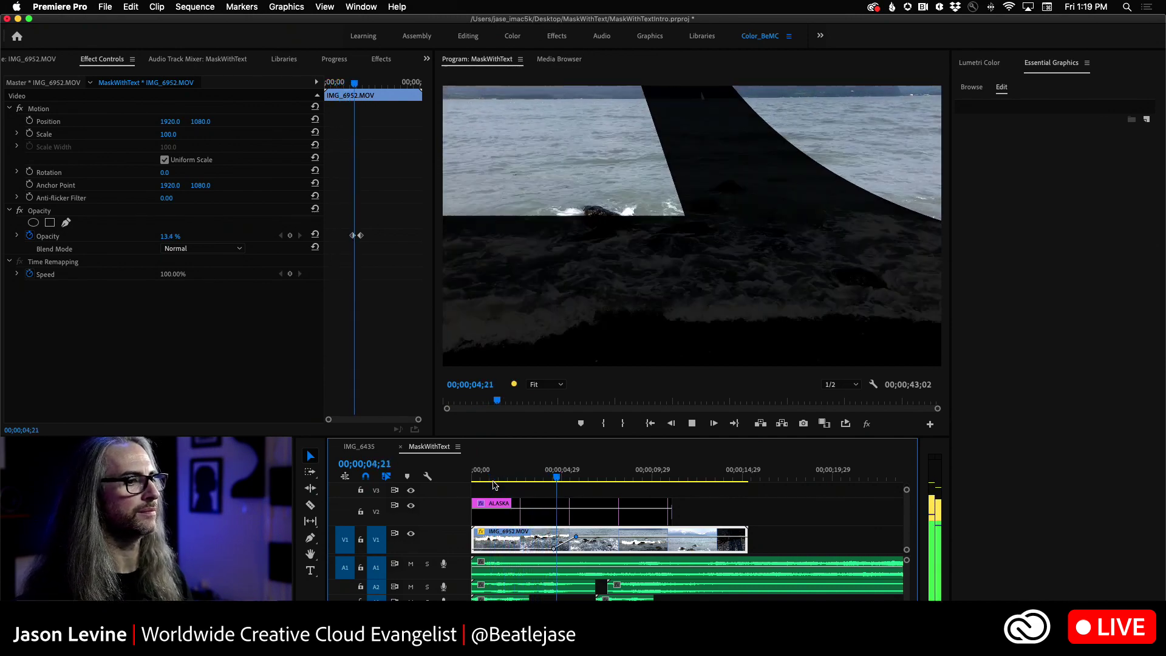
pyautogui.press('space')
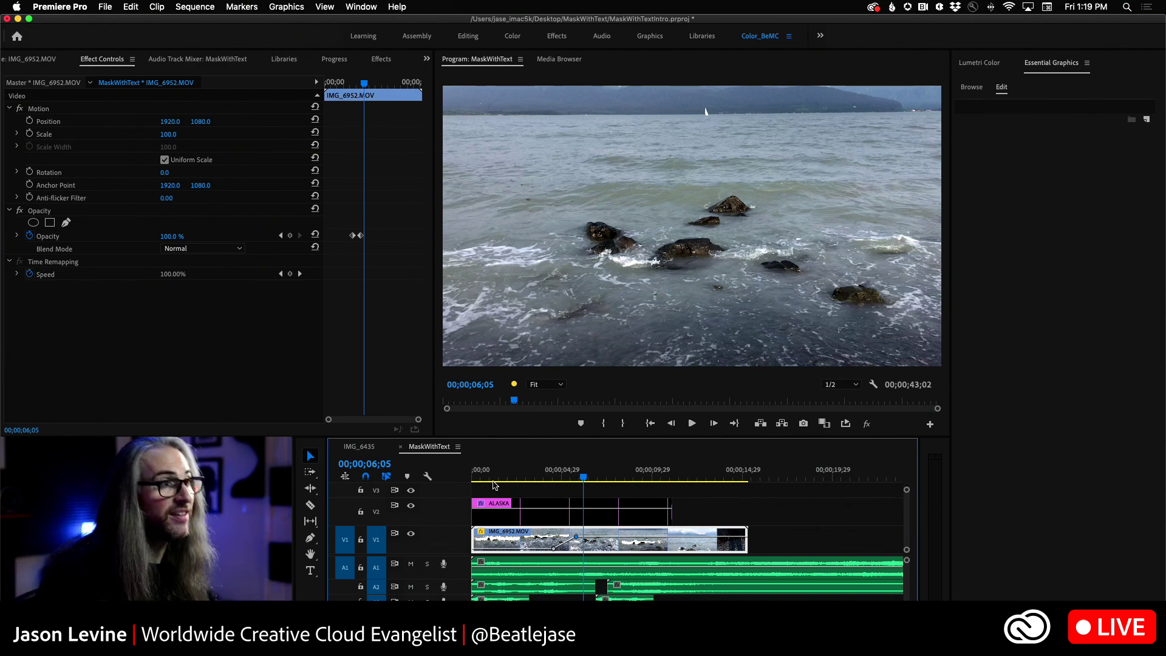
pyautogui.press('space')
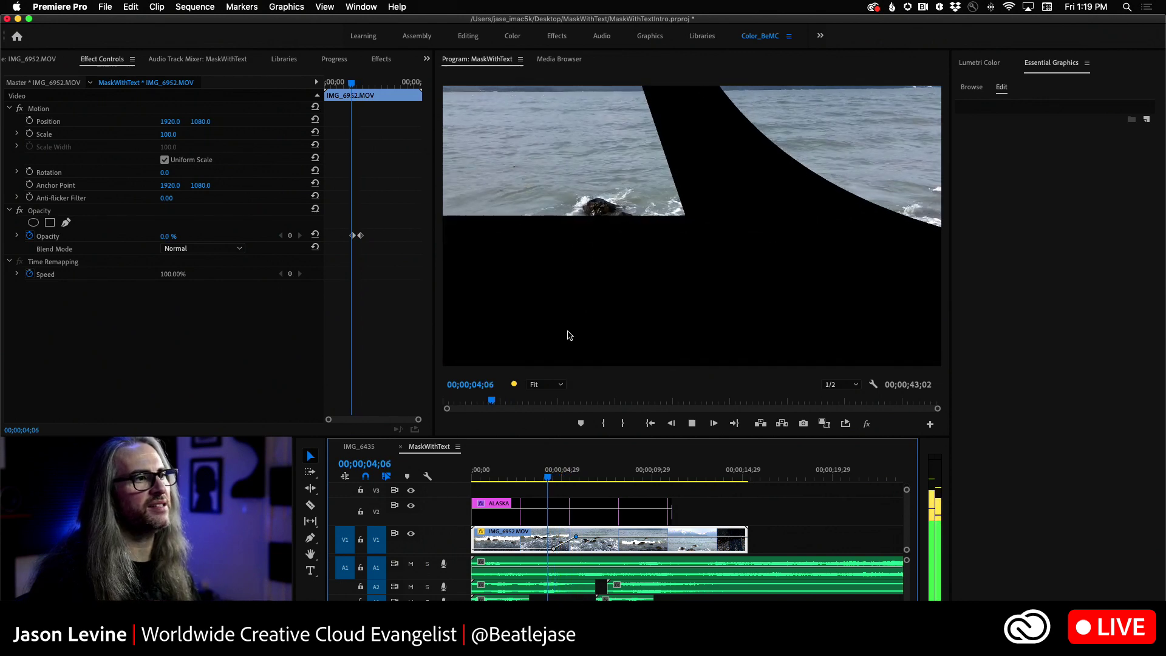
pyautogui.press('space')
pyautogui.moveTo(524, 480); pyautogui.dragTo(511, 483)
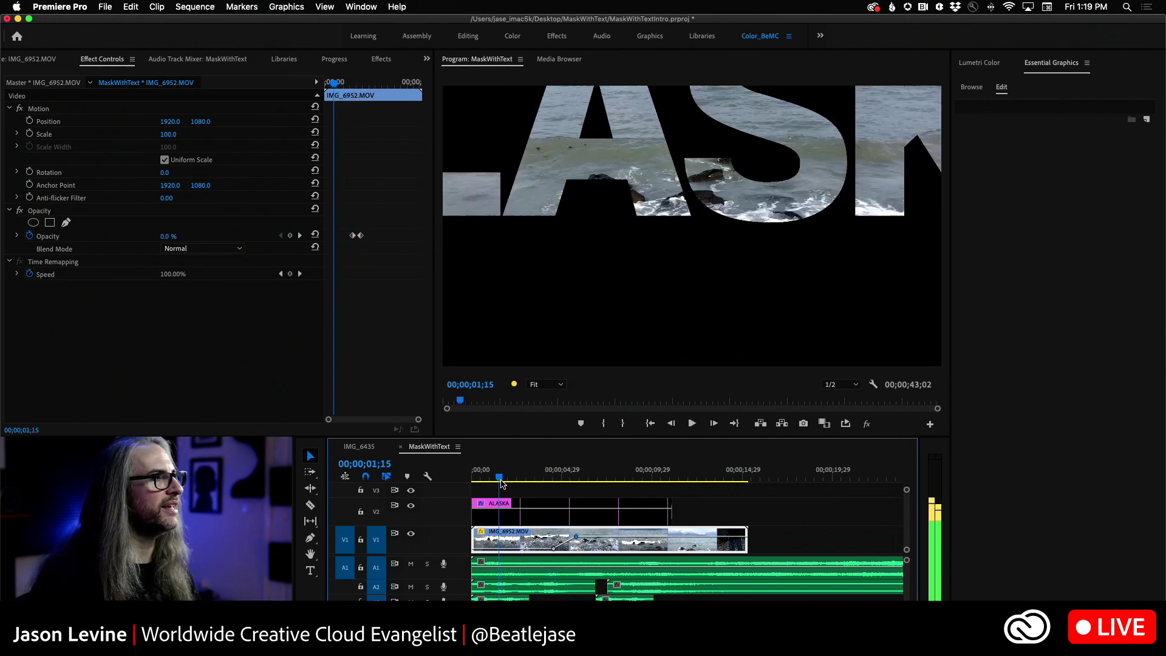
pyautogui.moveTo(501, 483); pyautogui.dragTo(474, 493)
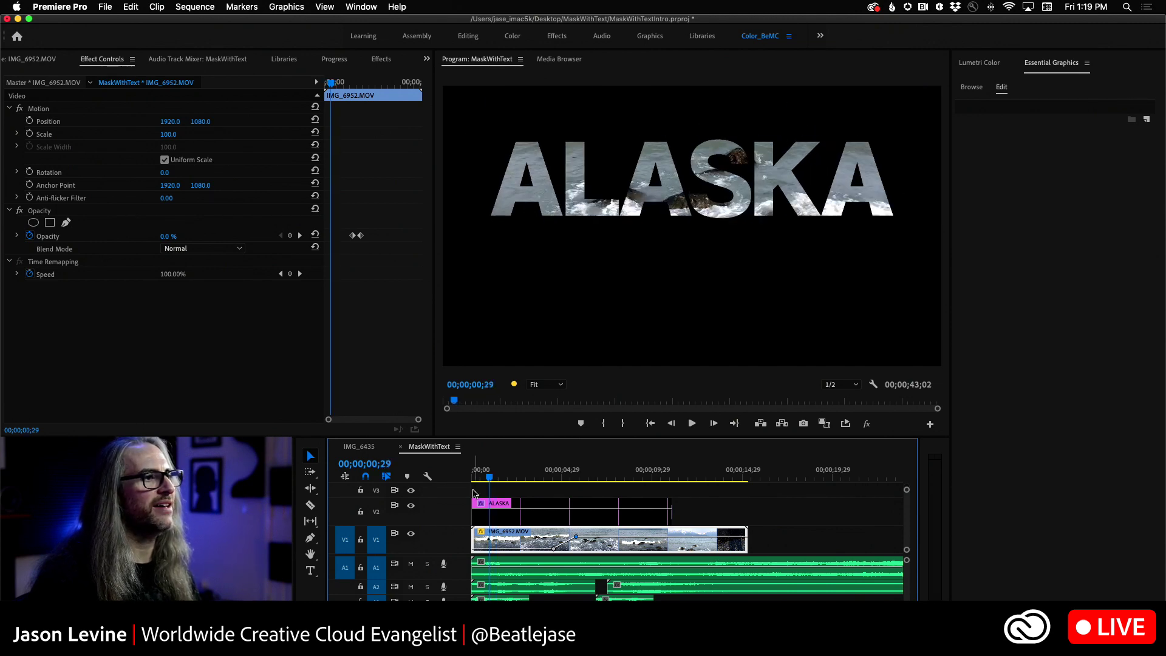
pyautogui.press('space')
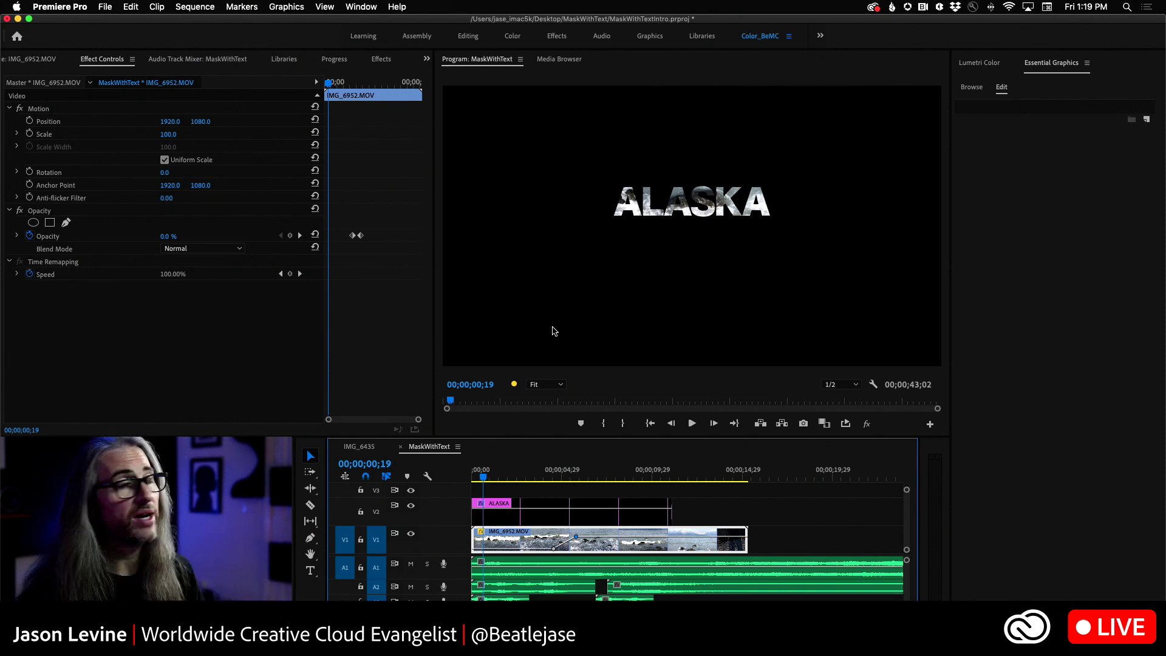
pyautogui.press('space')
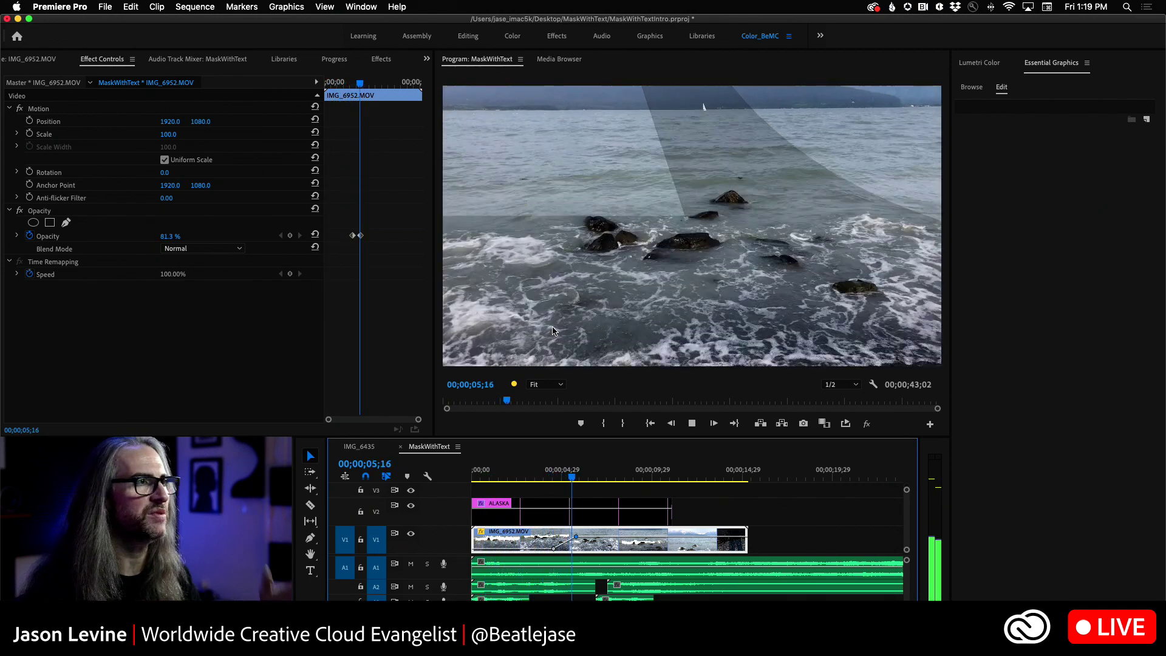
pyautogui.press('space')
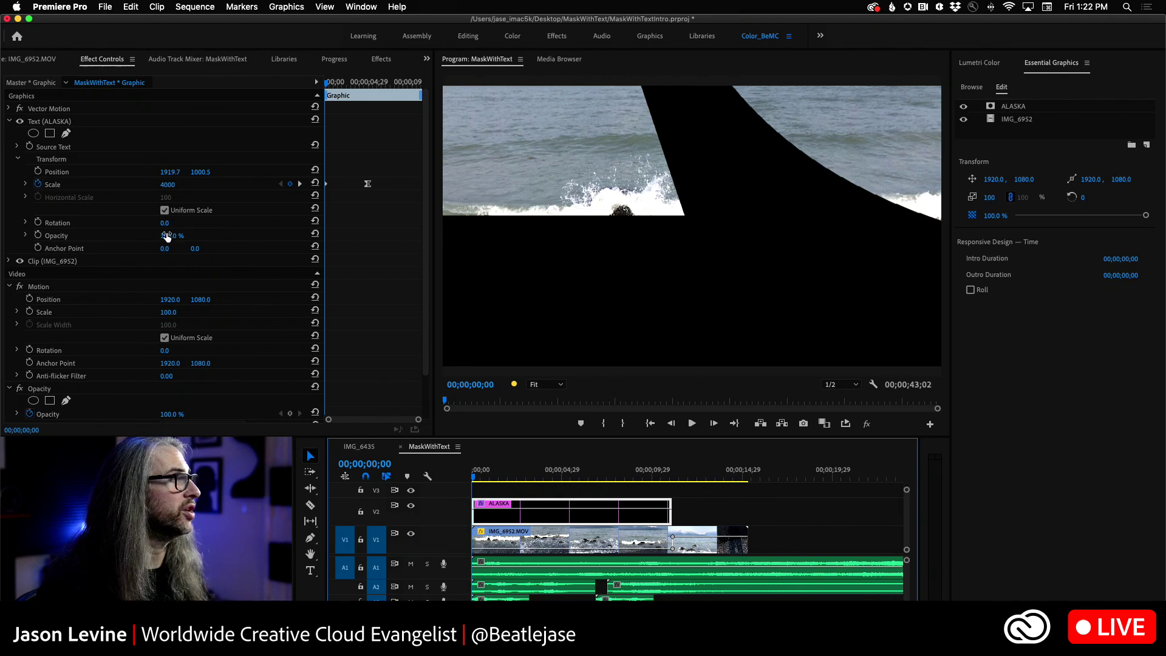
# - Keyframe the title's Text Opacity from 0% at the start to 95% later
pyautogui.moveTo(168, 236); pyautogui.dragTo(109, 236)
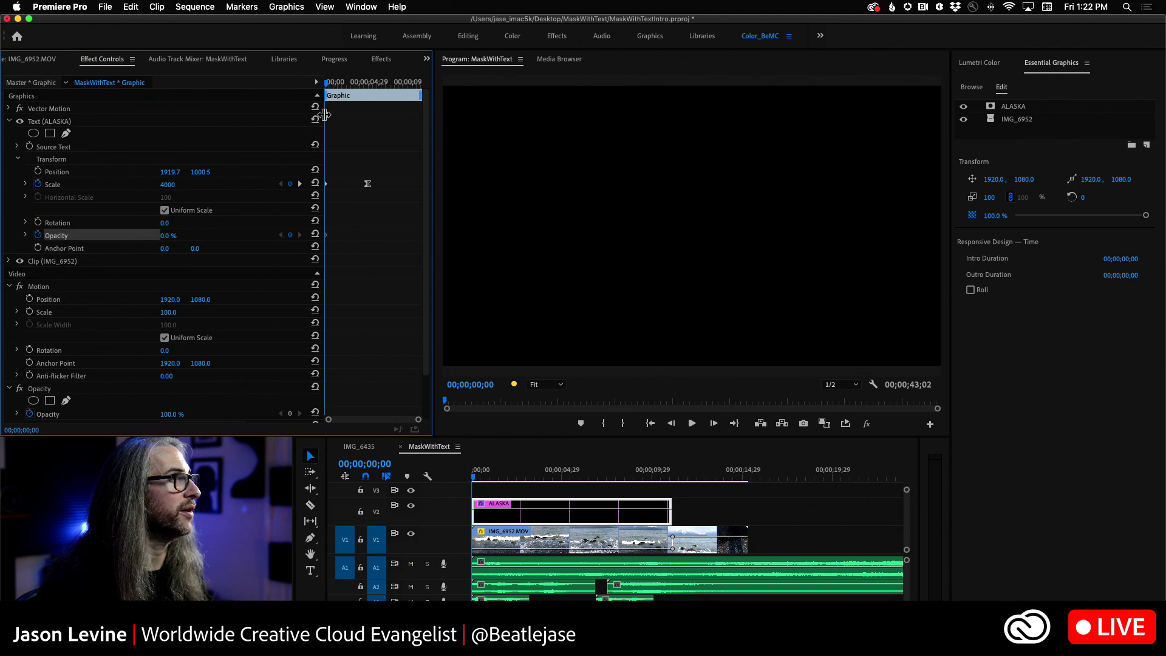
pyautogui.press('space')
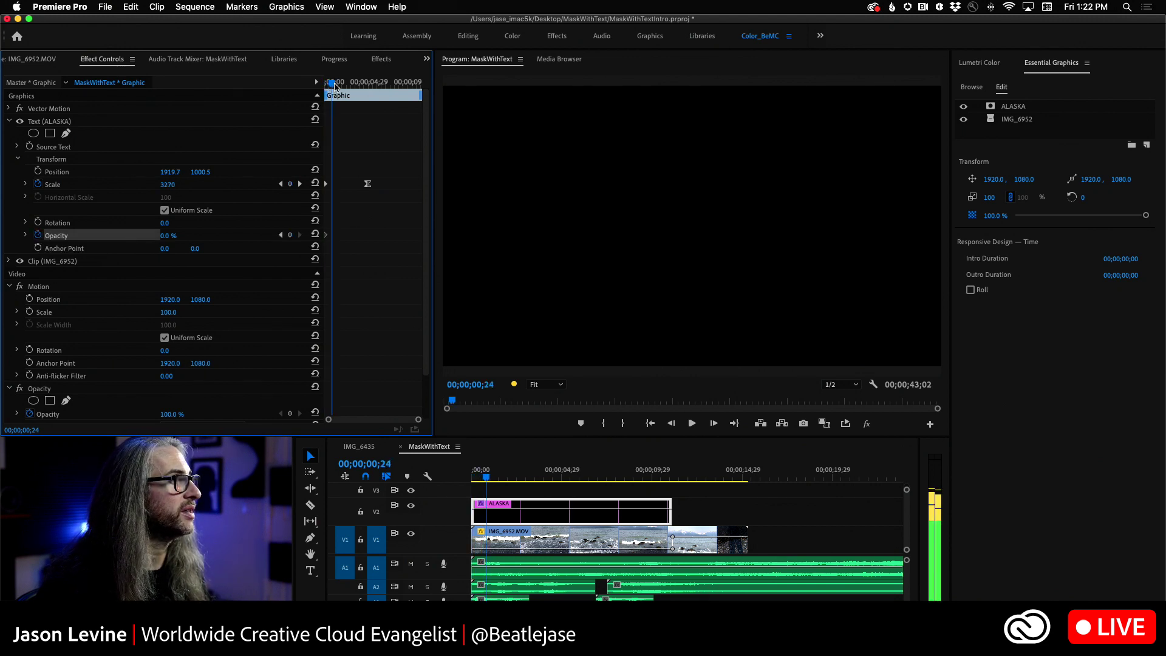
pyautogui.moveTo(165, 236); pyautogui.dragTo(219, 236)
# - Replay the new ALASKA opacity fade-in from the start of the sequence
pyautogui.moveTo(489, 480); pyautogui.dragTo(458, 482)
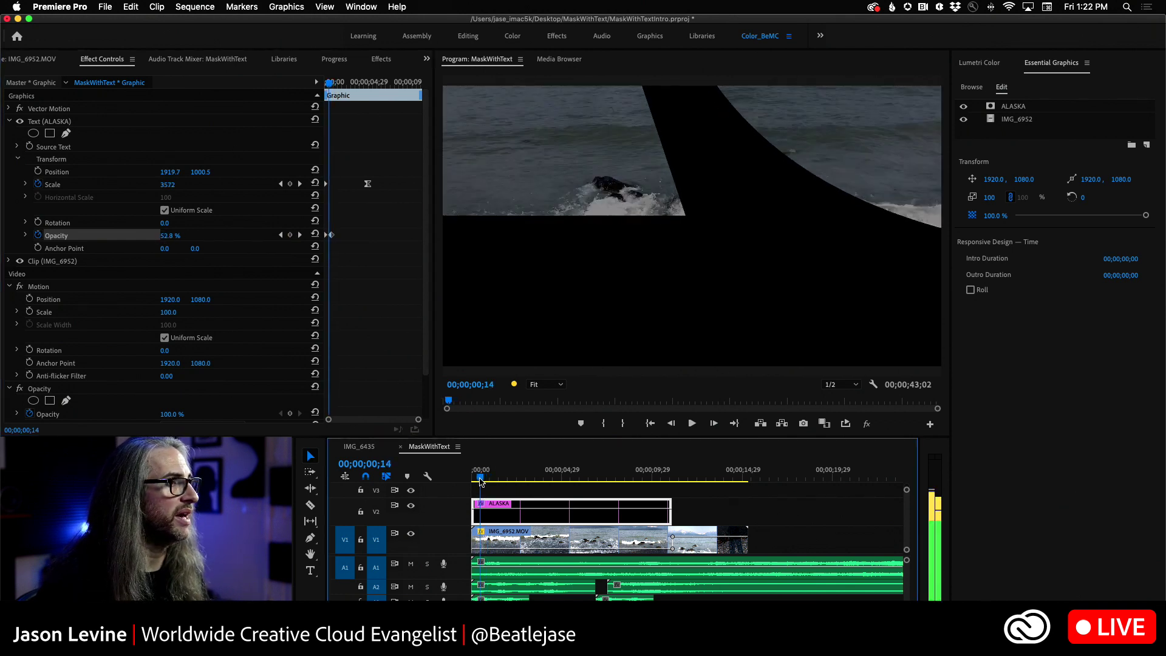
pyautogui.press('space')
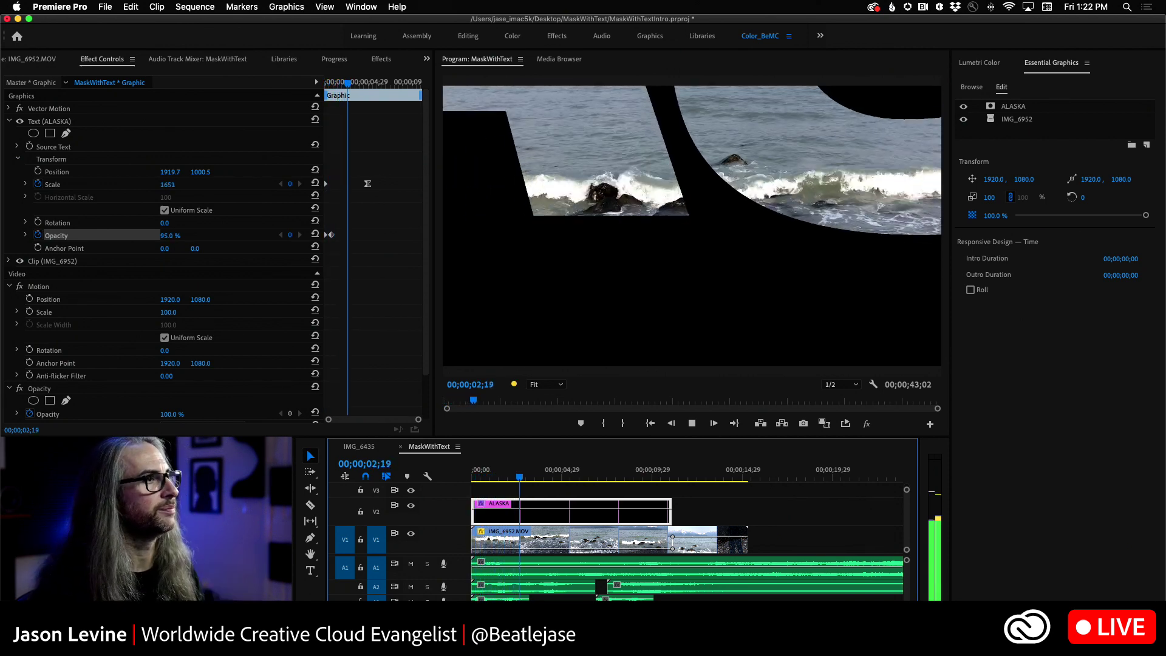
pyautogui.press('space')
pyautogui.moveTo(534, 475); pyautogui.dragTo(395, 480)
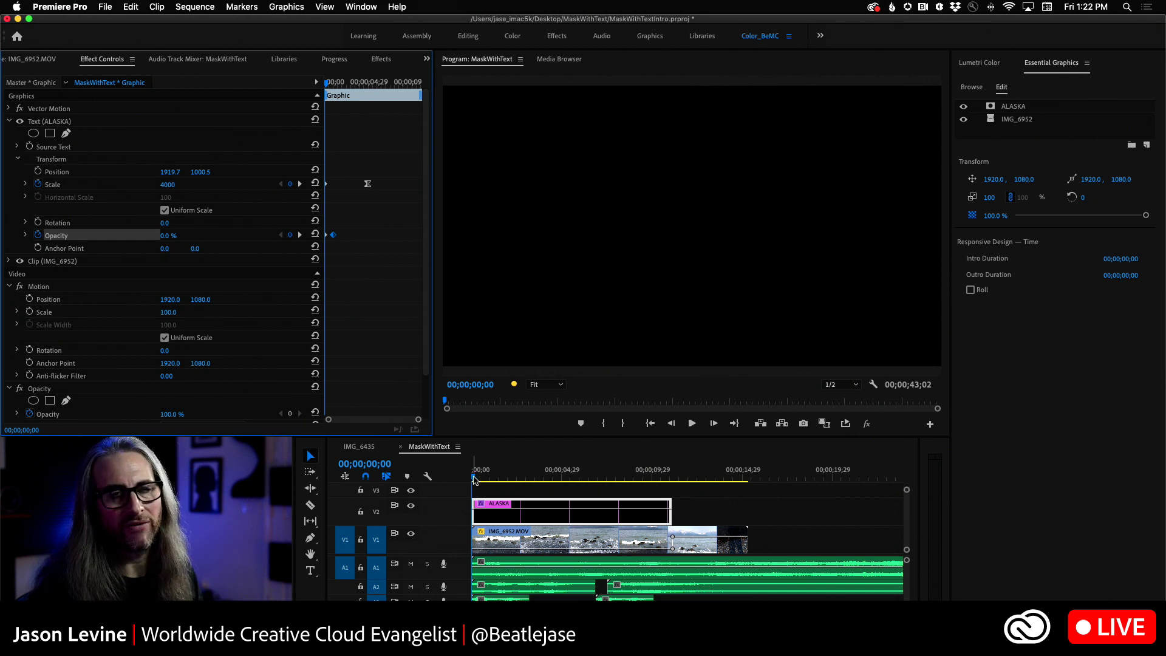
pyautogui.press('space')
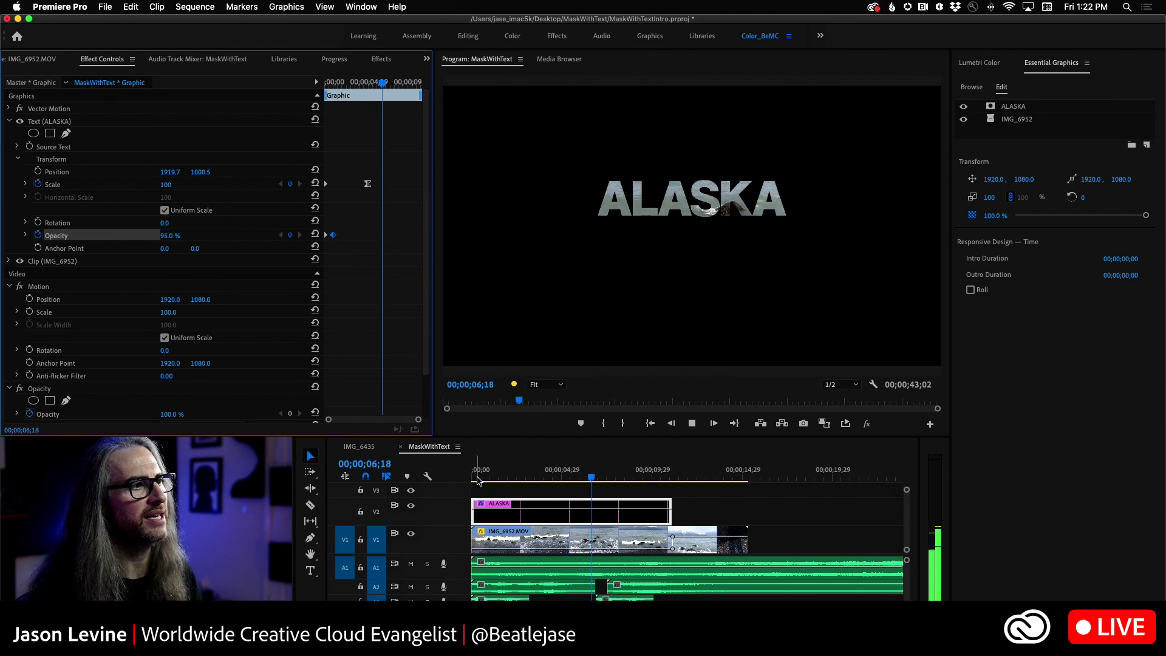
pyautogui.click(674, 547)
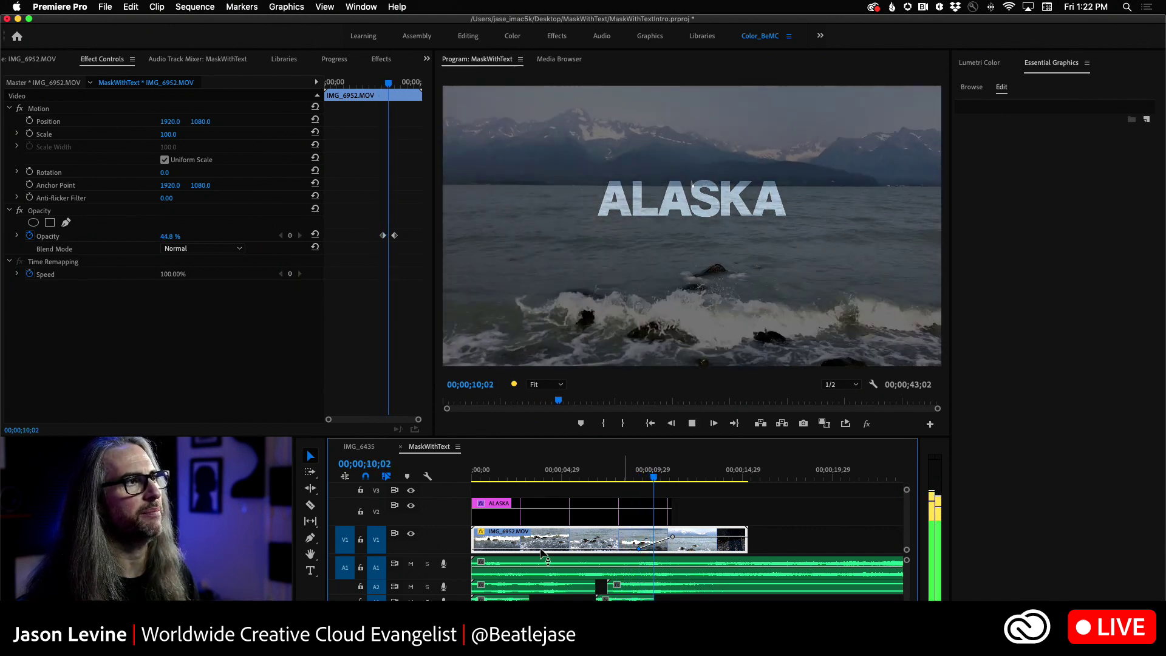
pyautogui.press('space')
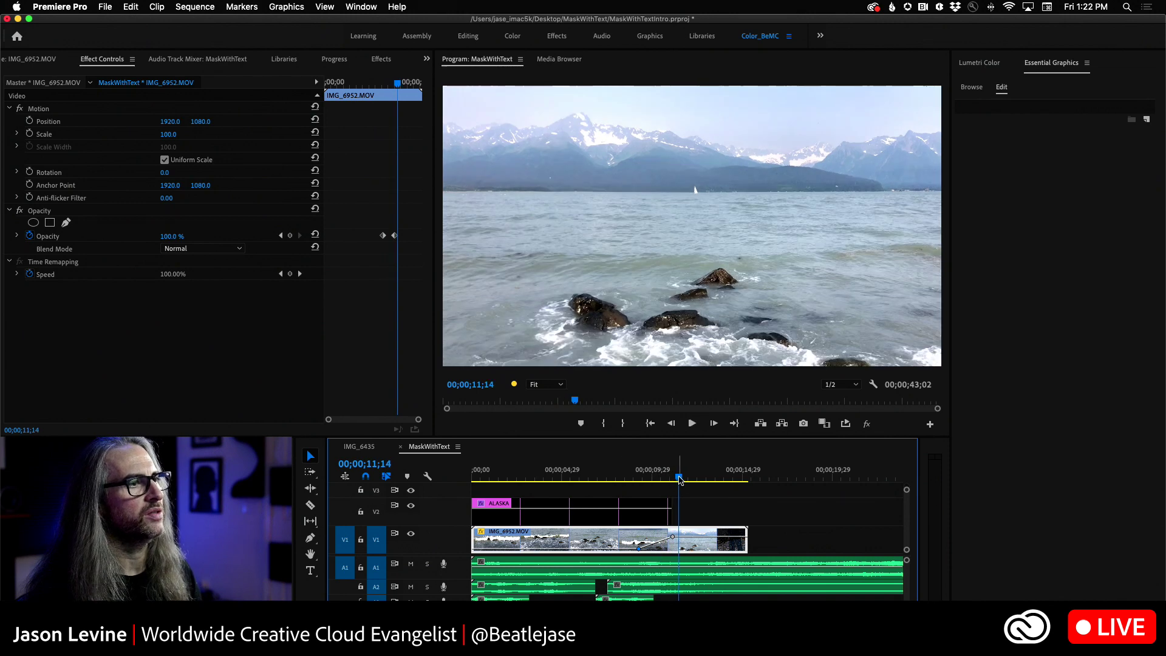
pyautogui.press('Home')
pyautogui.press('space')
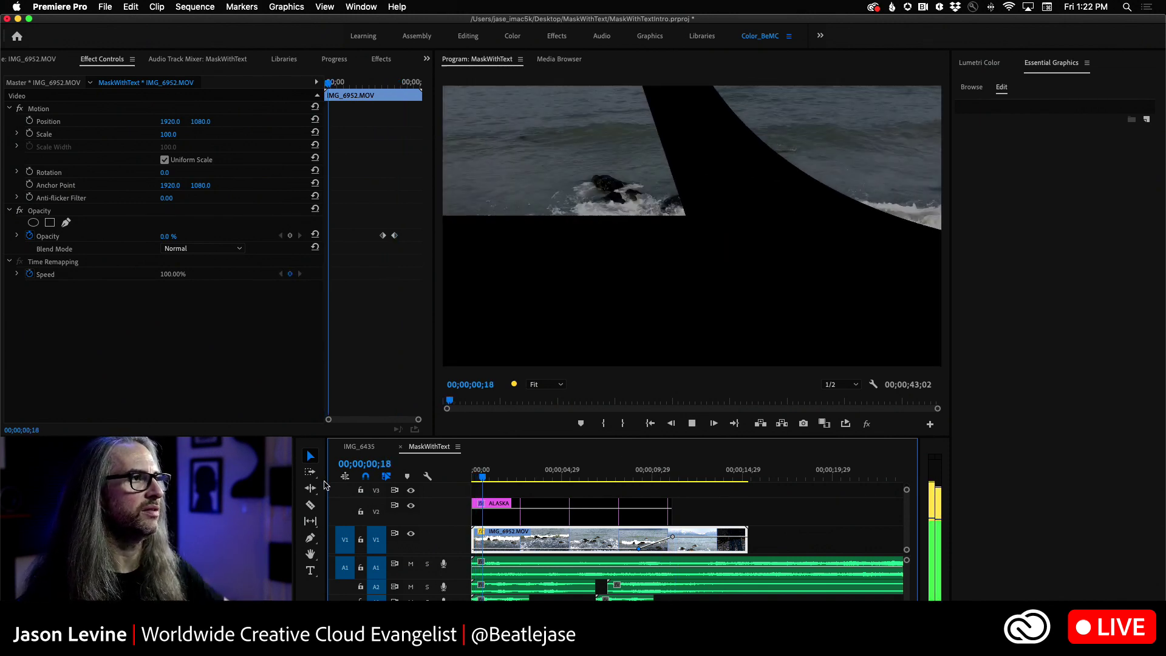
pyautogui.press('space')
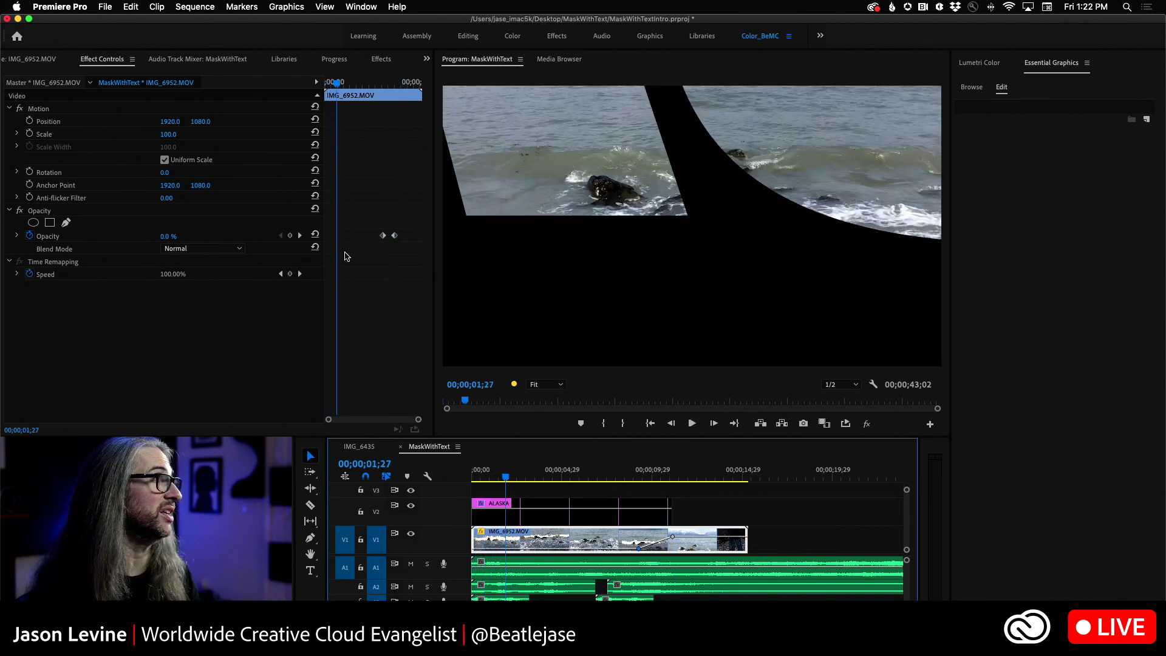
pyautogui.click(471, 502)
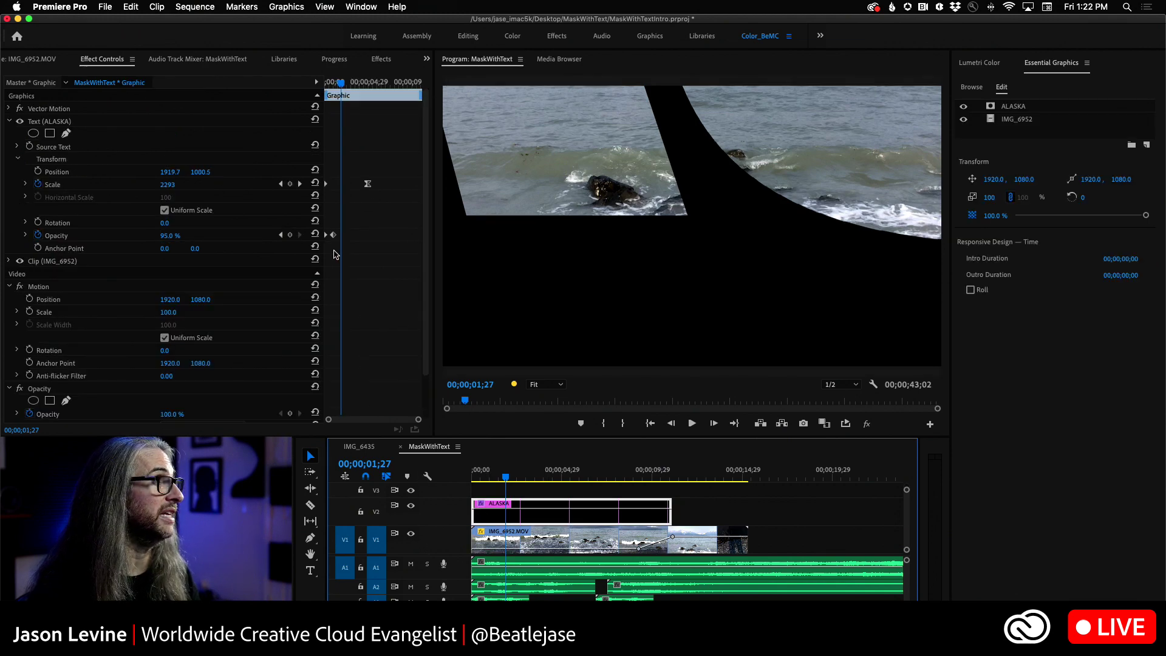
pyautogui.click(333, 236)
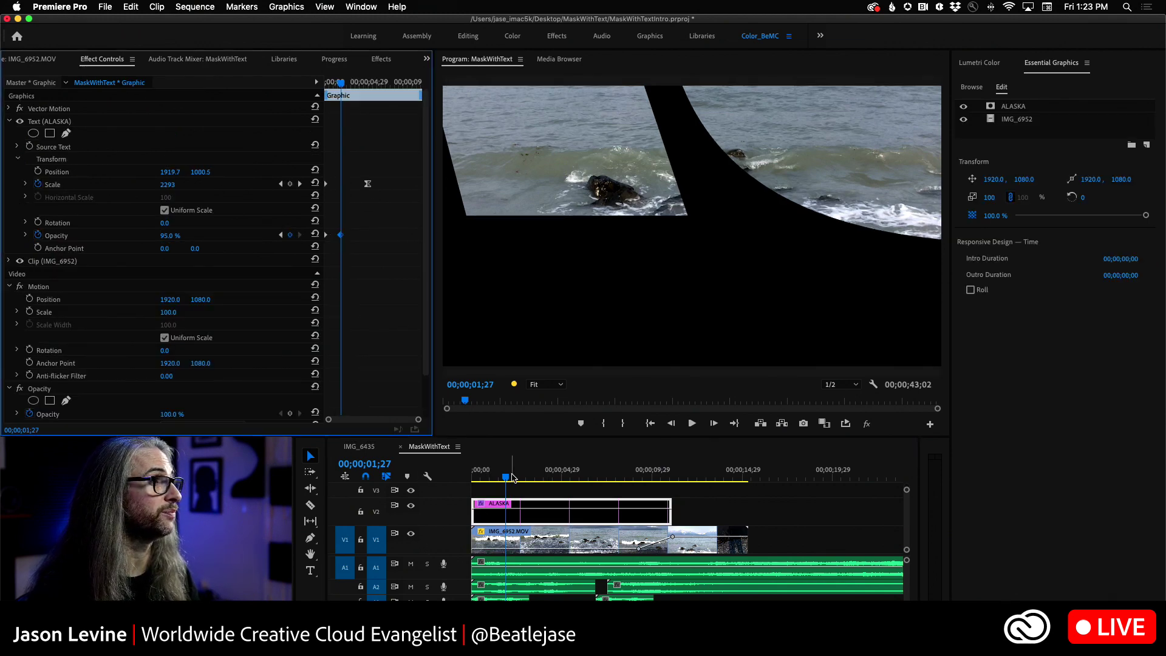
pyautogui.press('Home')
pyautogui.press('space')
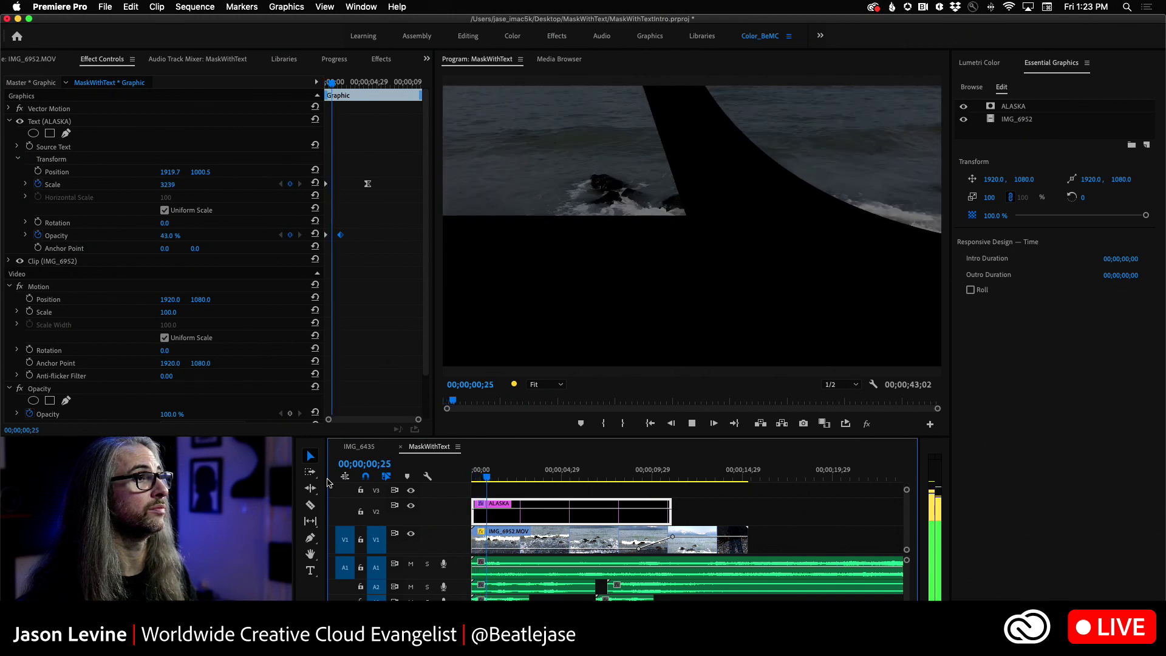